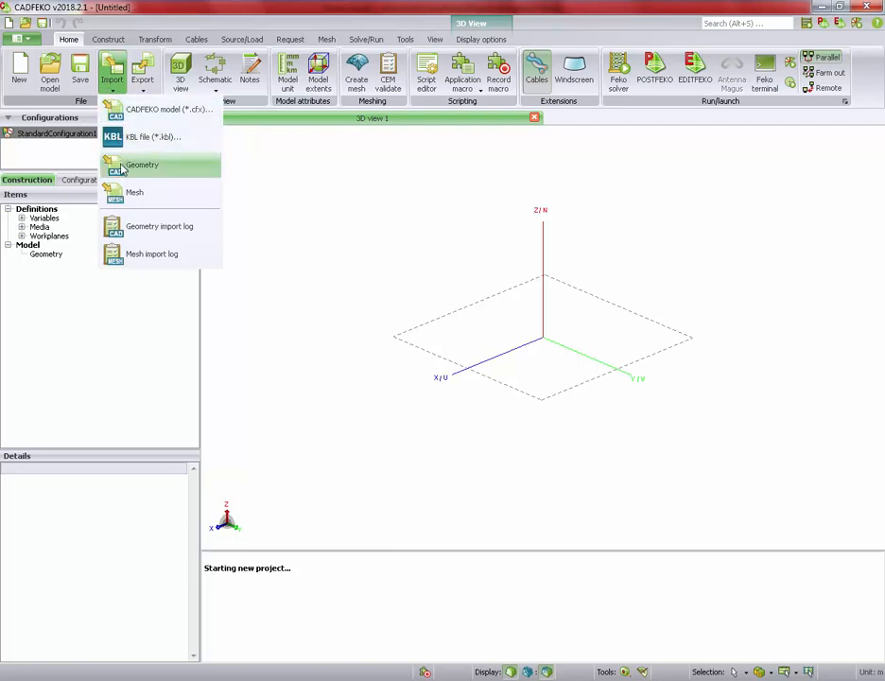
- Examine the file formats supported for mesh import, leaving without importing anything
left_click(134, 194)
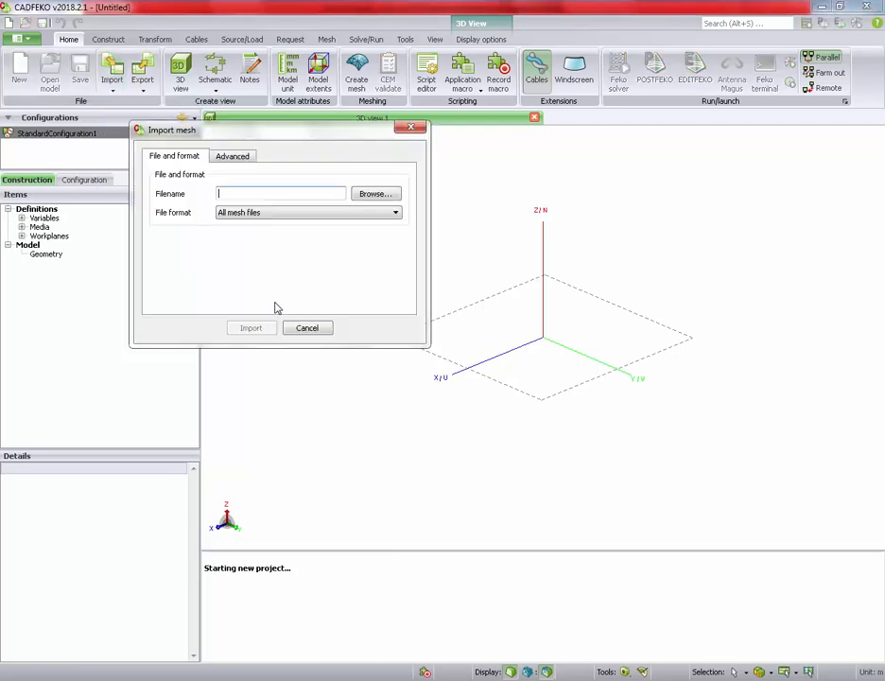
left_click(372, 214)
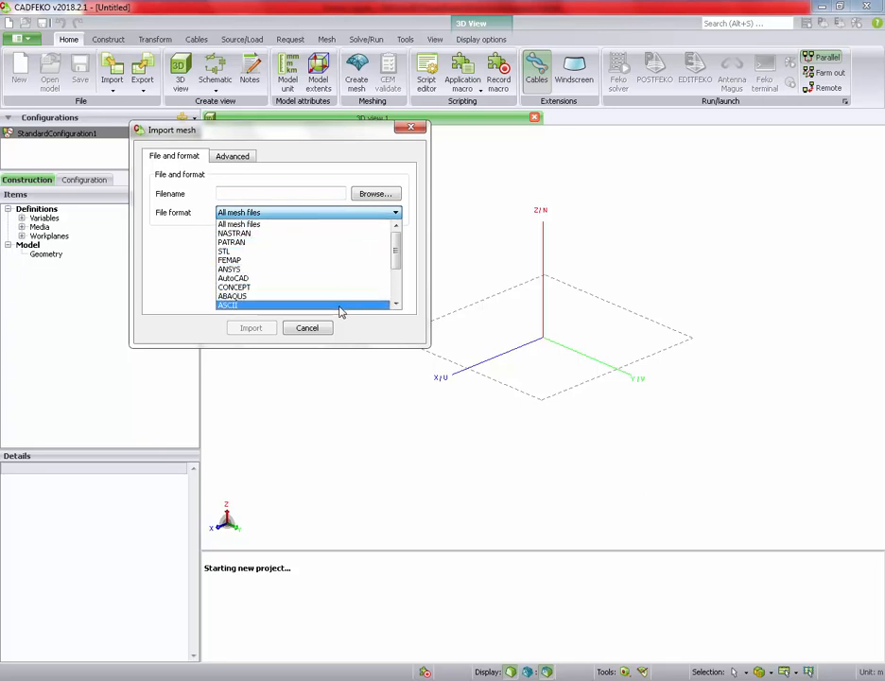
left_click(356, 164)
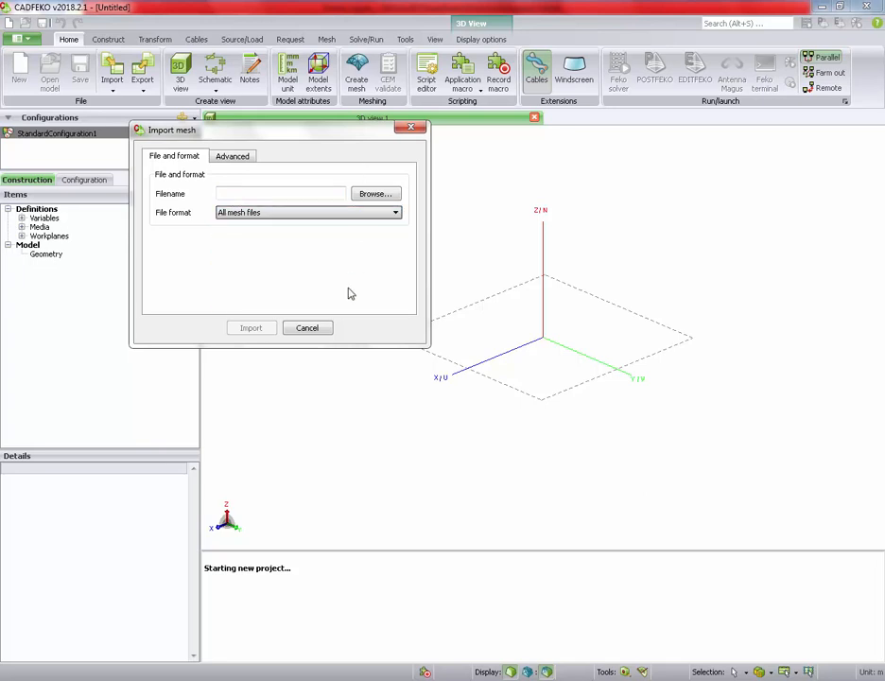
left_click(314, 328)
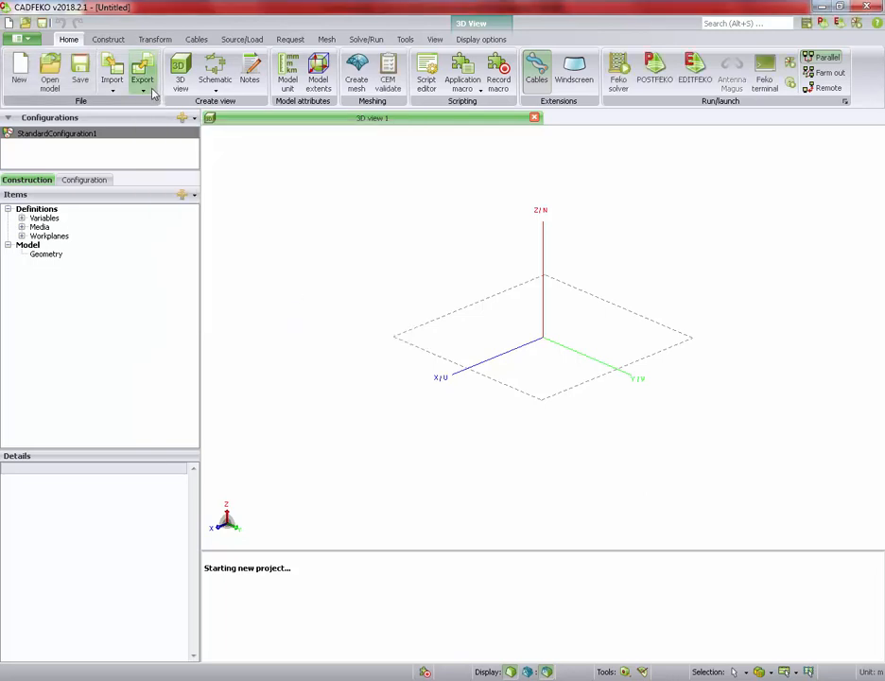
- Import the ACIS geometry file Drone.sat from the CursoMarinha/FEKO folder
left_click(115, 92)
left_click(147, 170)
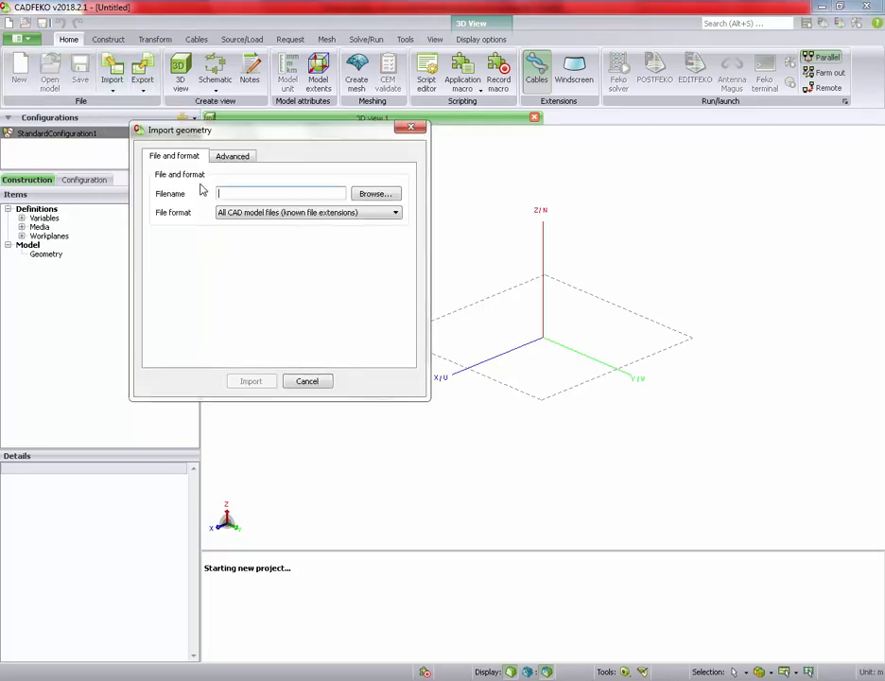
left_click(332, 214)
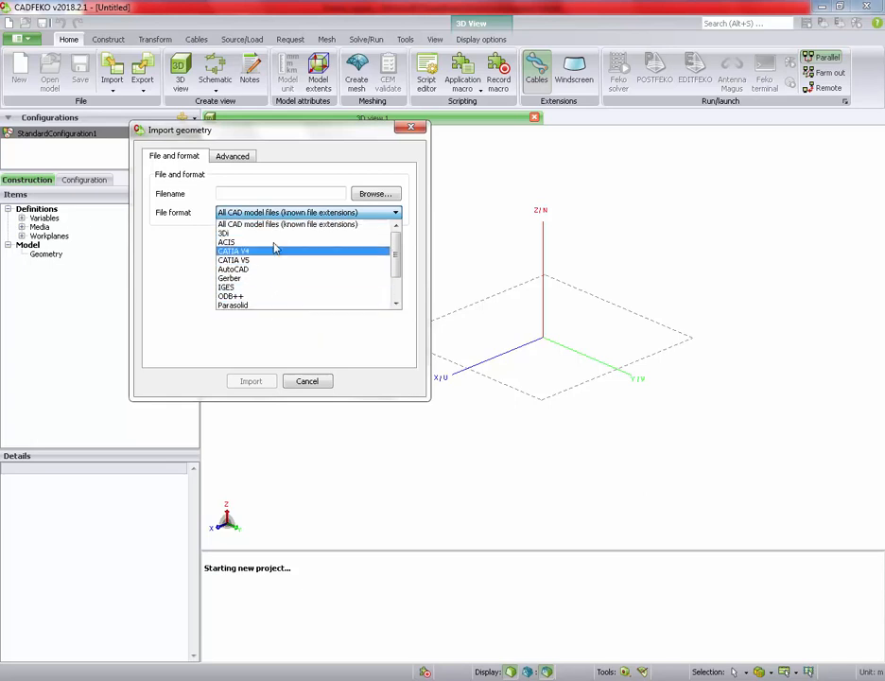
left_click(254, 346)
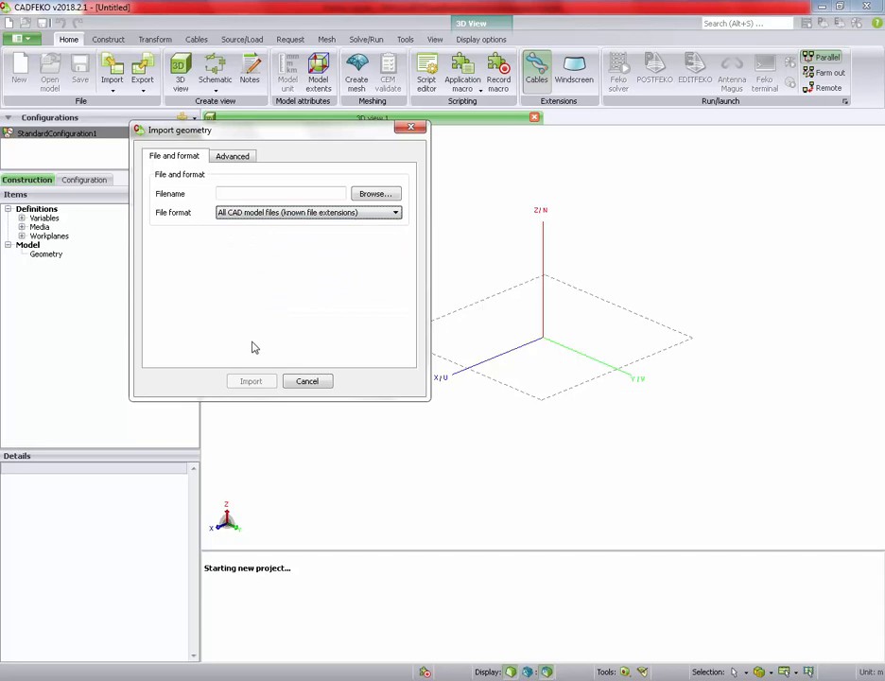
left_click(374, 196)
double_click(134, 116)
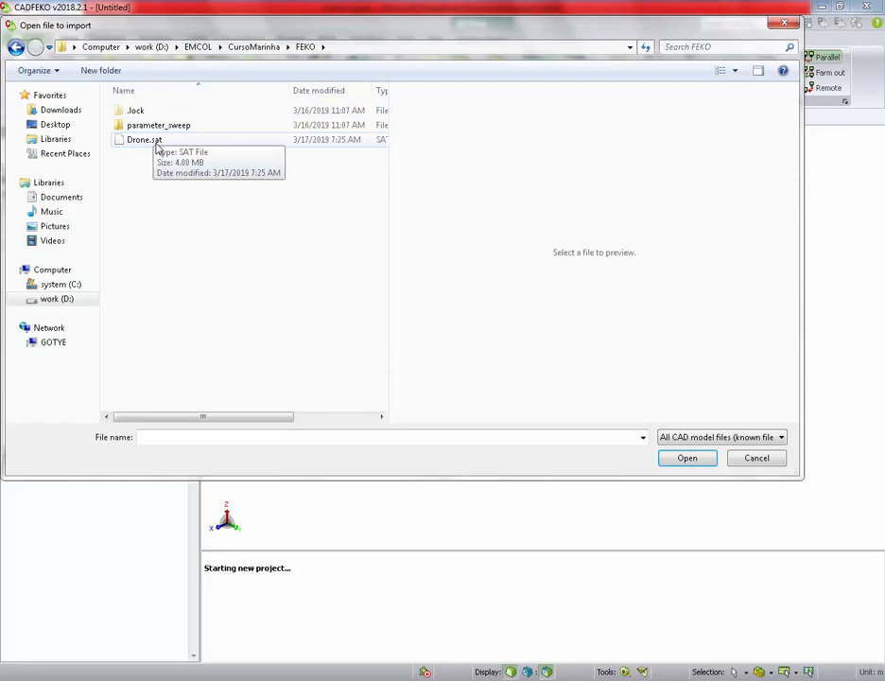
left_click(139, 142)
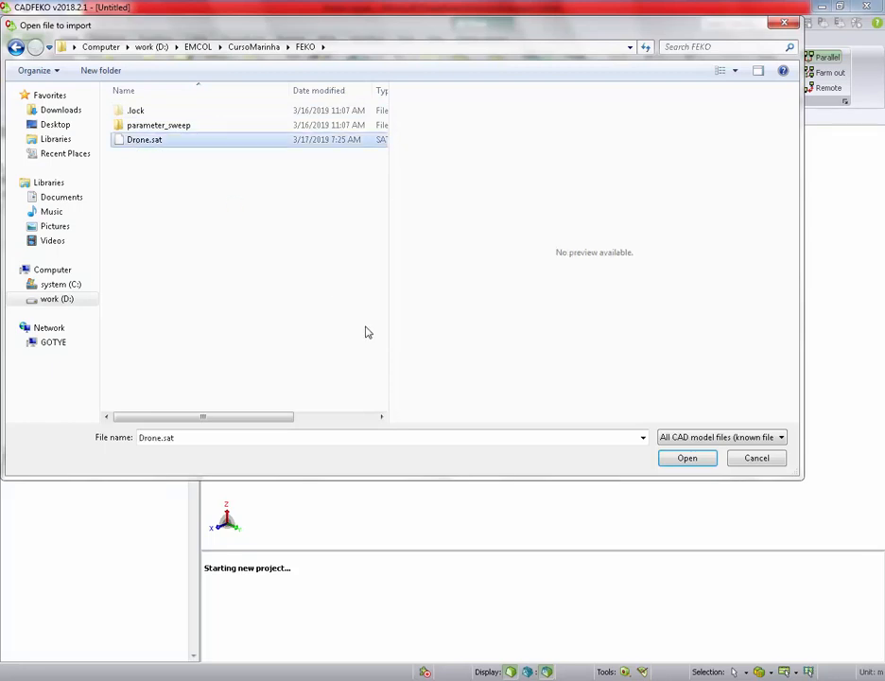
left_click(684, 458)
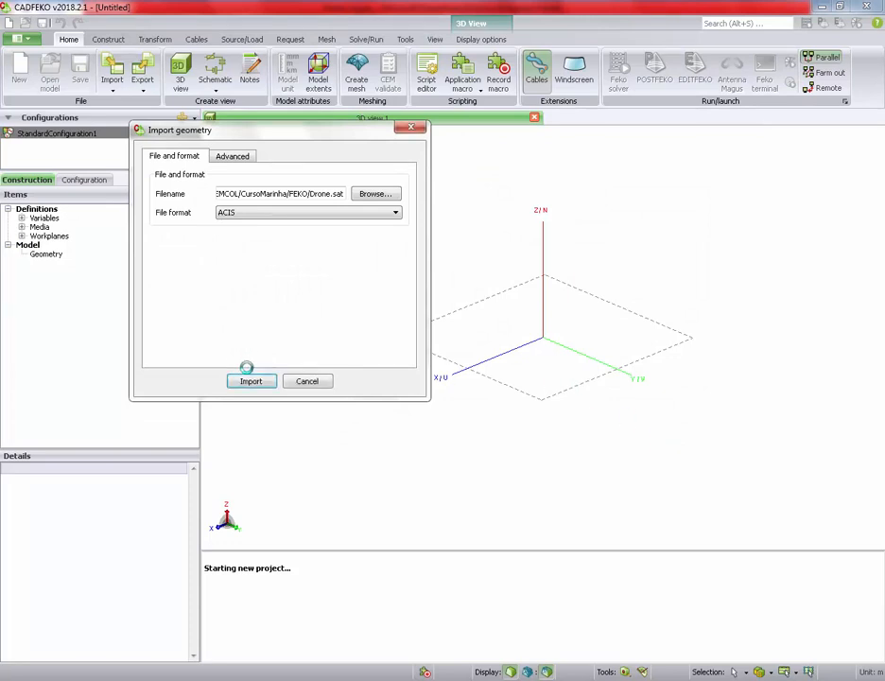
left_click(251, 380)
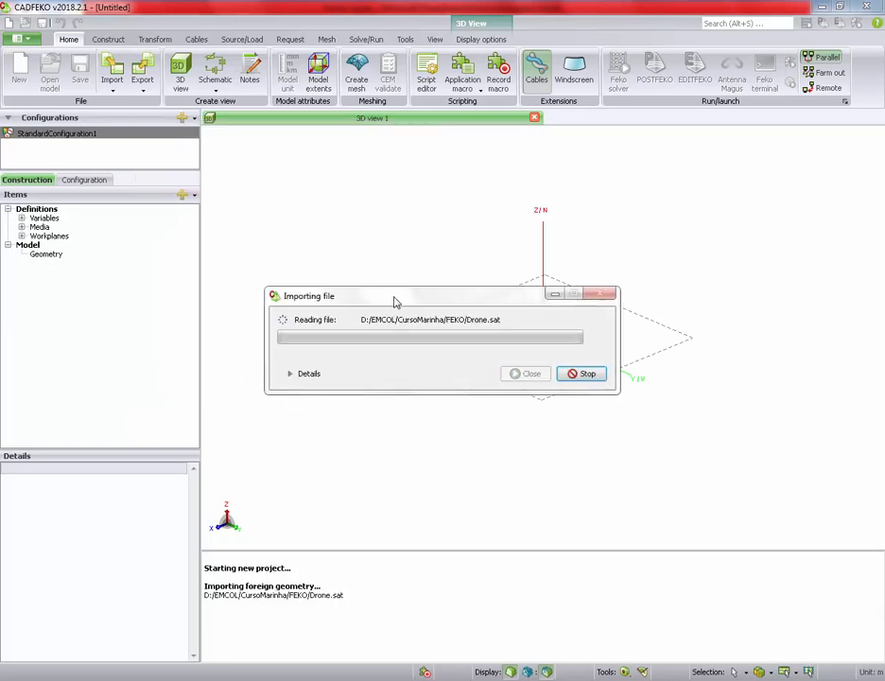
left_click_drag(396, 301, 418, 175)
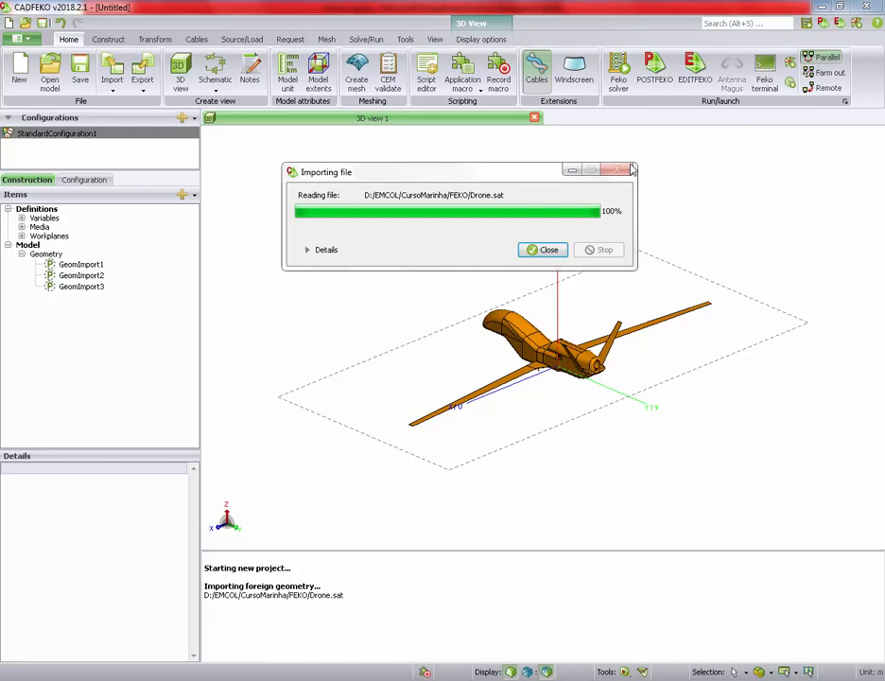
left_click(544, 254)
- Examine the imported drone's fuselage, wings, tail and engine intake from several viewing angles
left_click_drag(381, 381, 624, 183)
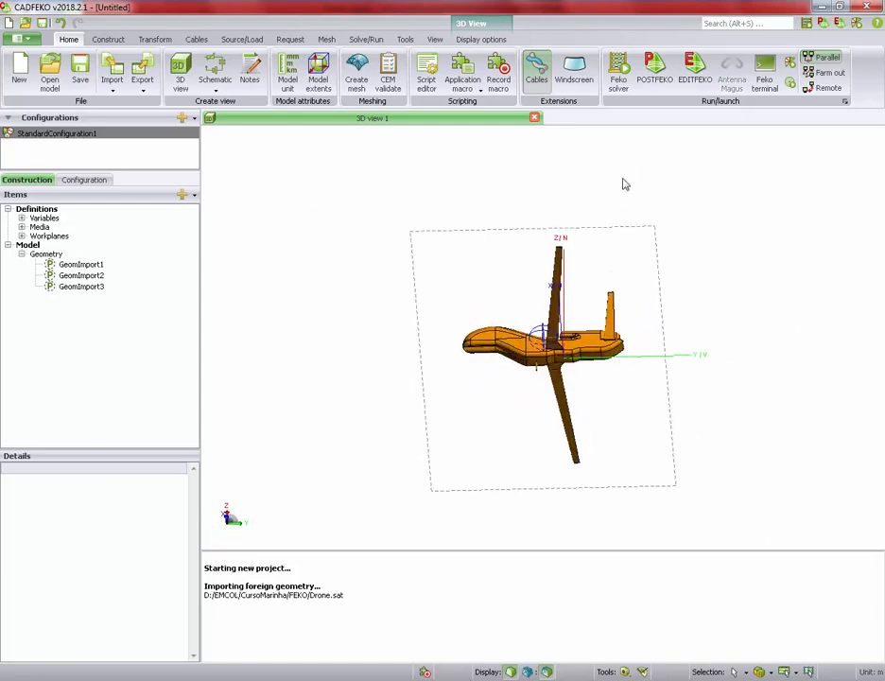
left_click_drag(469, 326, 671, 350)
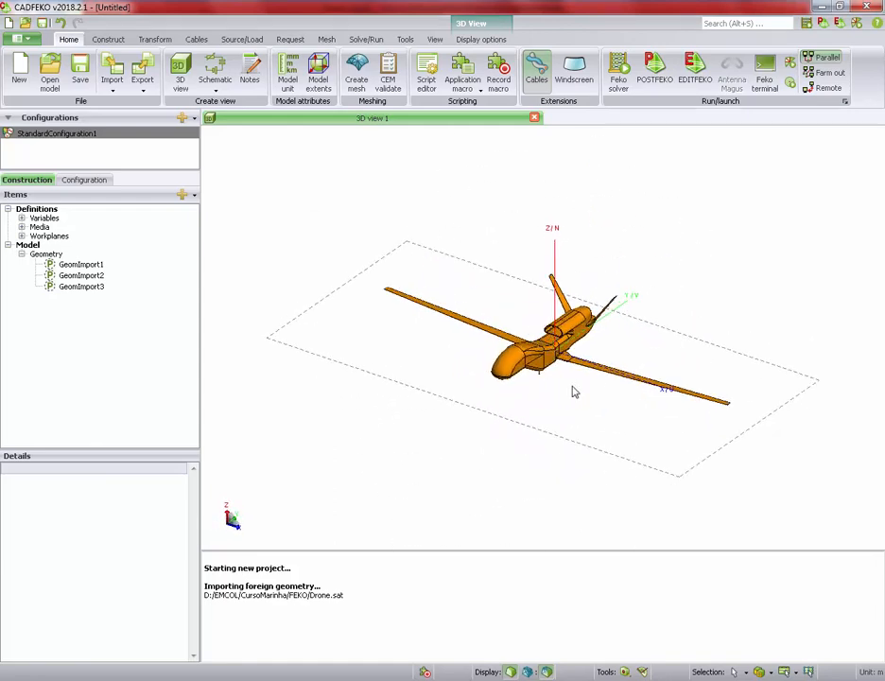
left_click_drag(575, 391, 564, 370)
scroll(629, 368, "up", 3)
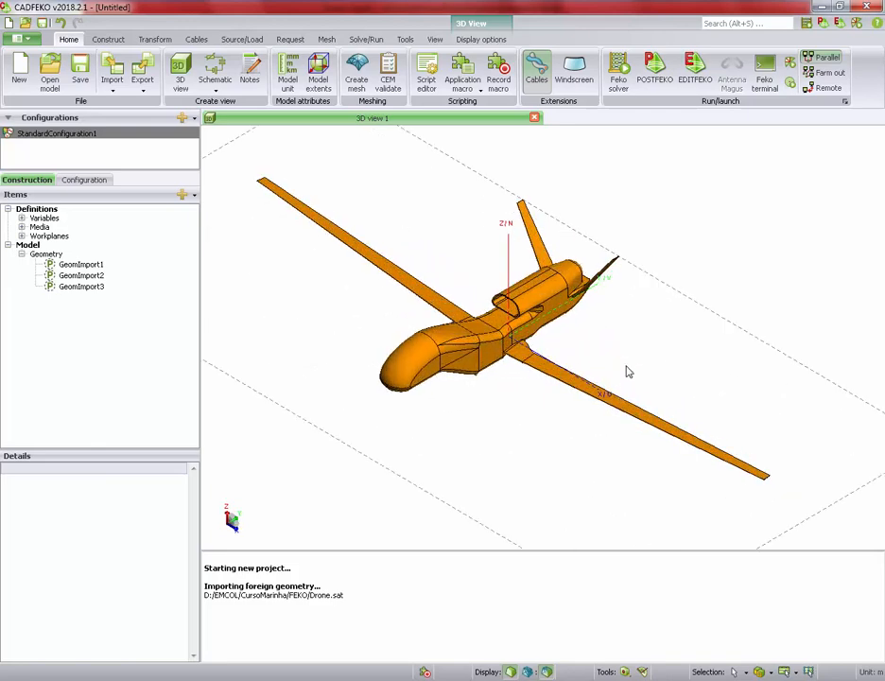
left_click_drag(648, 448, 653, 333)
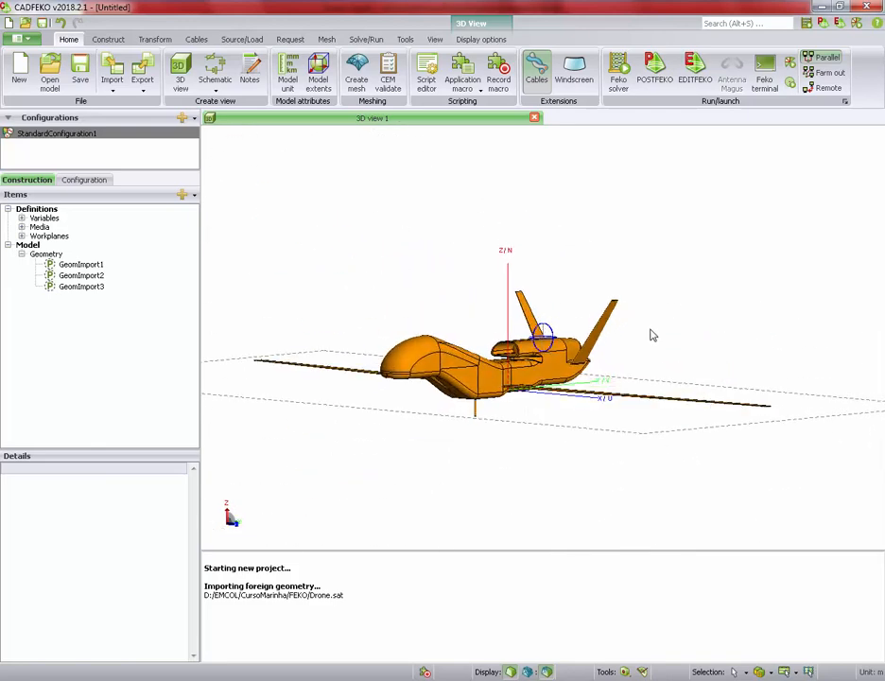
left_click_drag(518, 300, 731, 279)
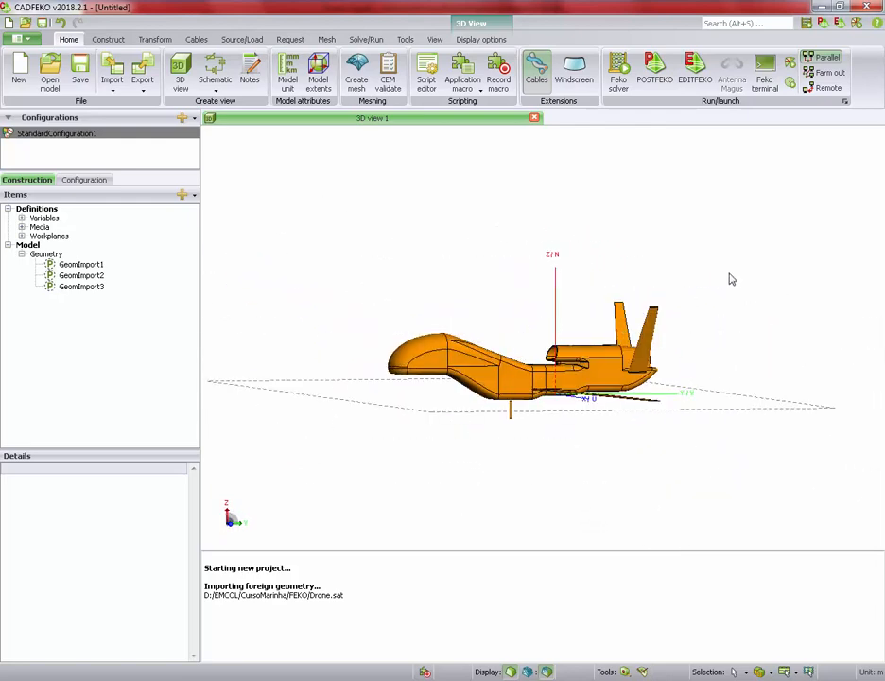
left_click_drag(491, 324, 397, 248)
left_click_drag(348, 282, 483, 370)
left_click_drag(459, 328, 463, 362)
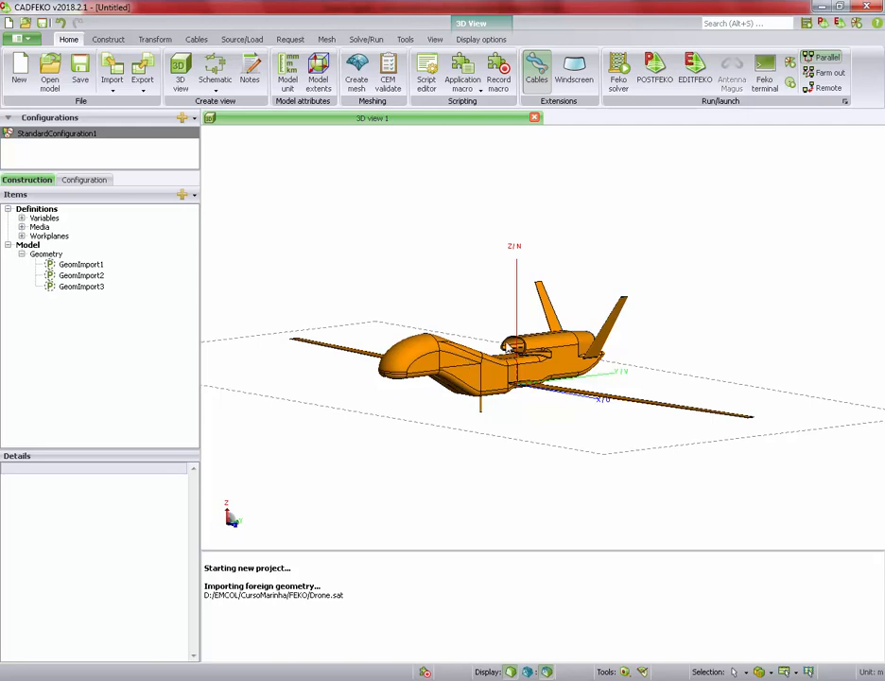
left_click_drag(516, 340, 545, 350)
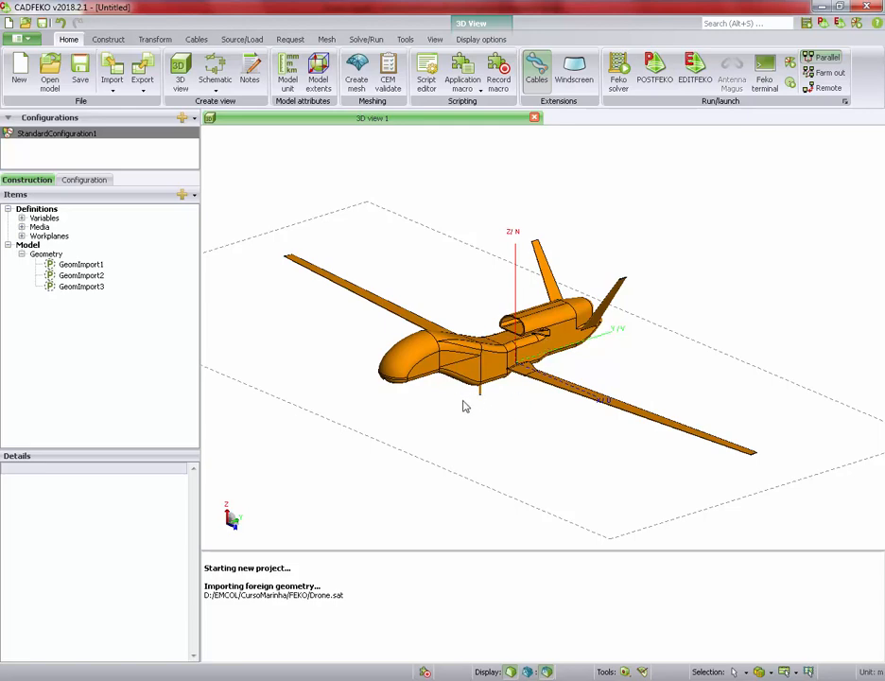
- Examine the underside of the drone's nose, selecting each of the two long adjoining faces along its centreline
middle_click_drag(464, 404, 397, 336)
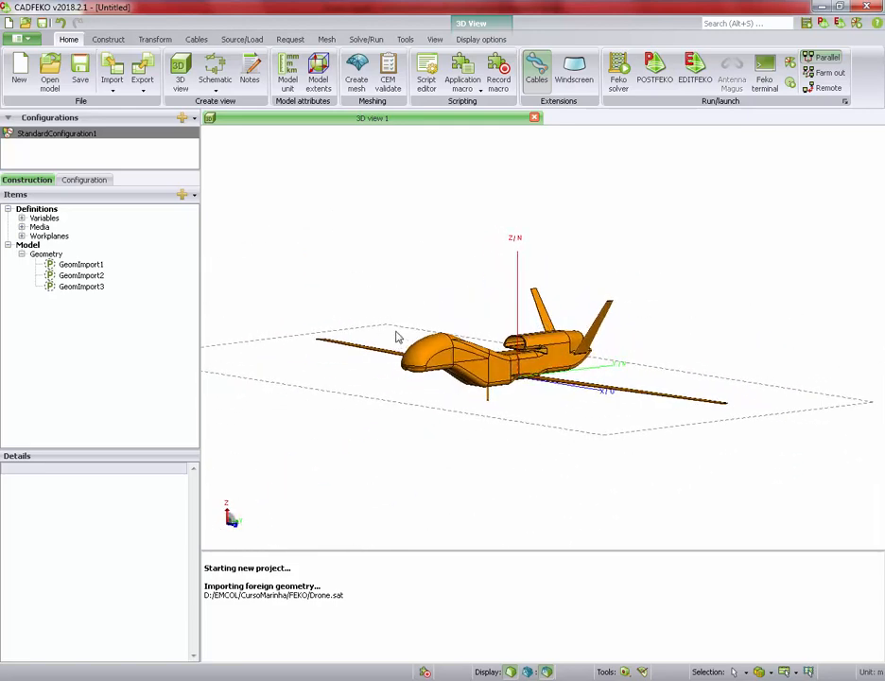
middle_click_drag(432, 376, 430, 292)
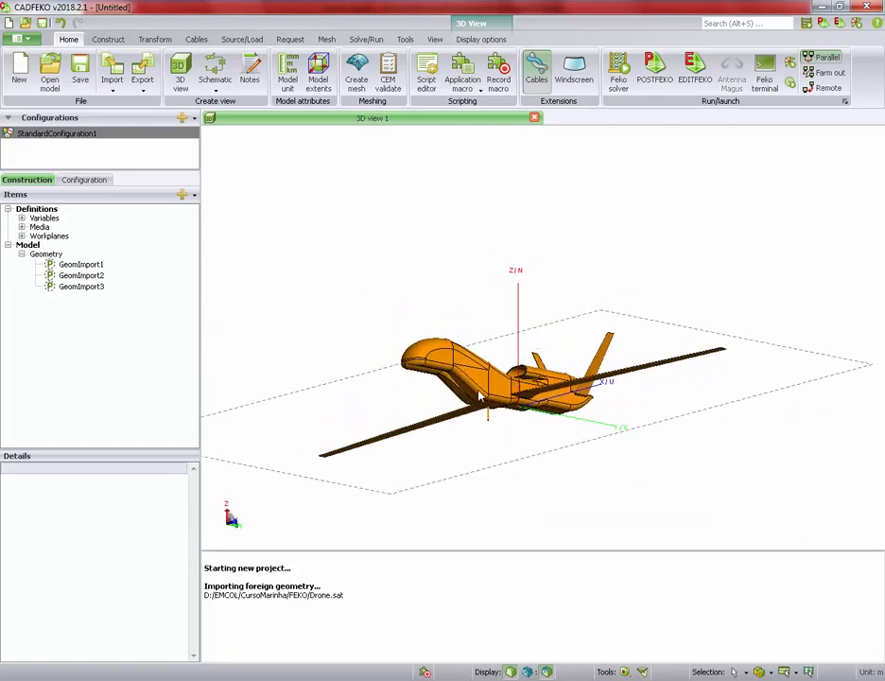
mouse_move(479, 397)
middle_mouse_down()
mouse_move(453, 303)
mouse_move(457, 335)
mouse_move(465, 254)
middle_mouse_up()
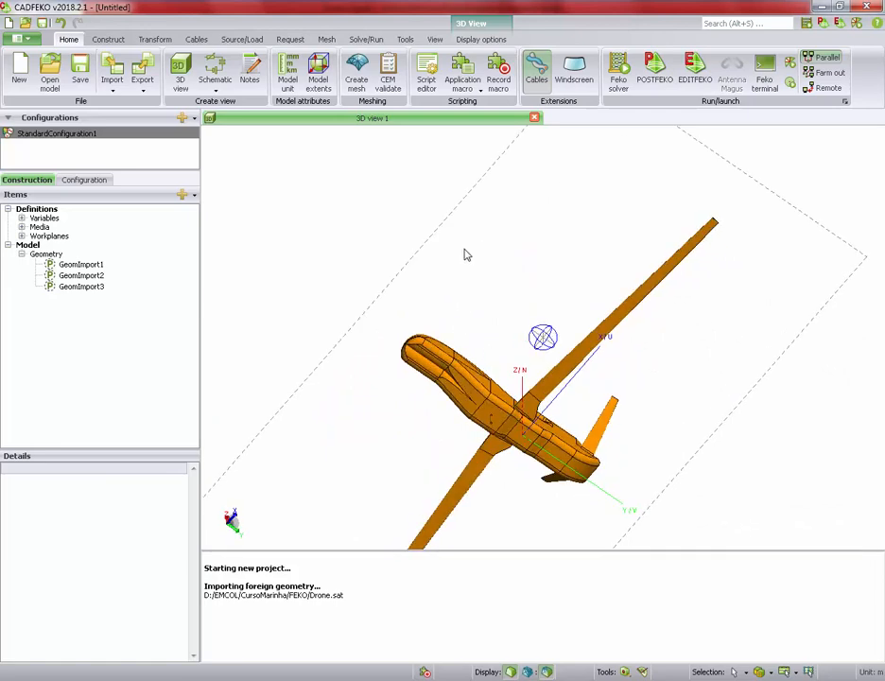
scroll(439, 381, "up", 5)
mouse_move(426, 292)
middle_mouse_down()
mouse_move(460, 314)
mouse_move(482, 292)
middle_mouse_up()
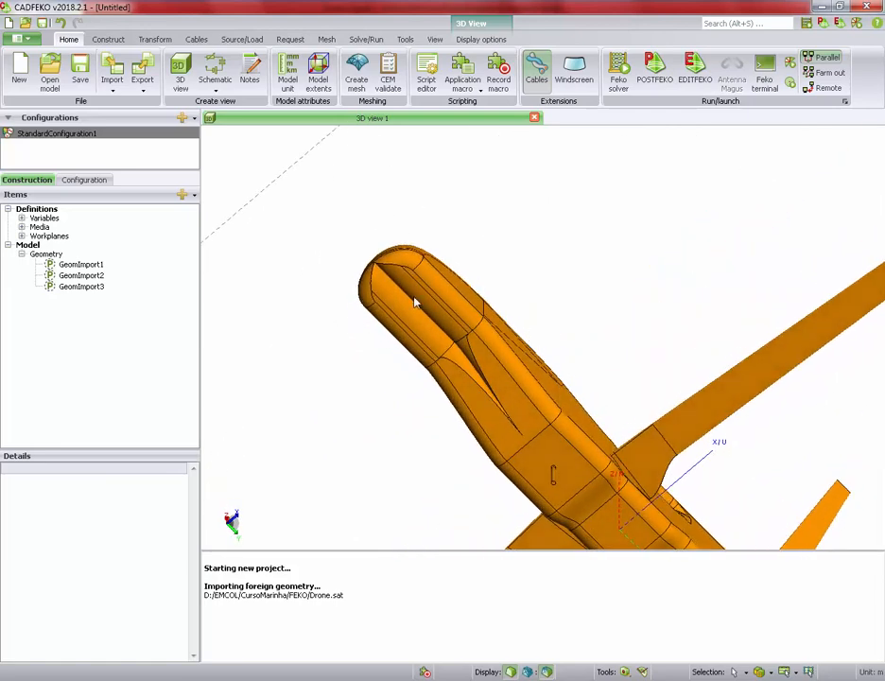
mouse_move(394, 283)
middle_mouse_down()
mouse_move(364, 263)
mouse_move(430, 314)
mouse_move(423, 224)
mouse_move(424, 257)
middle_mouse_up()
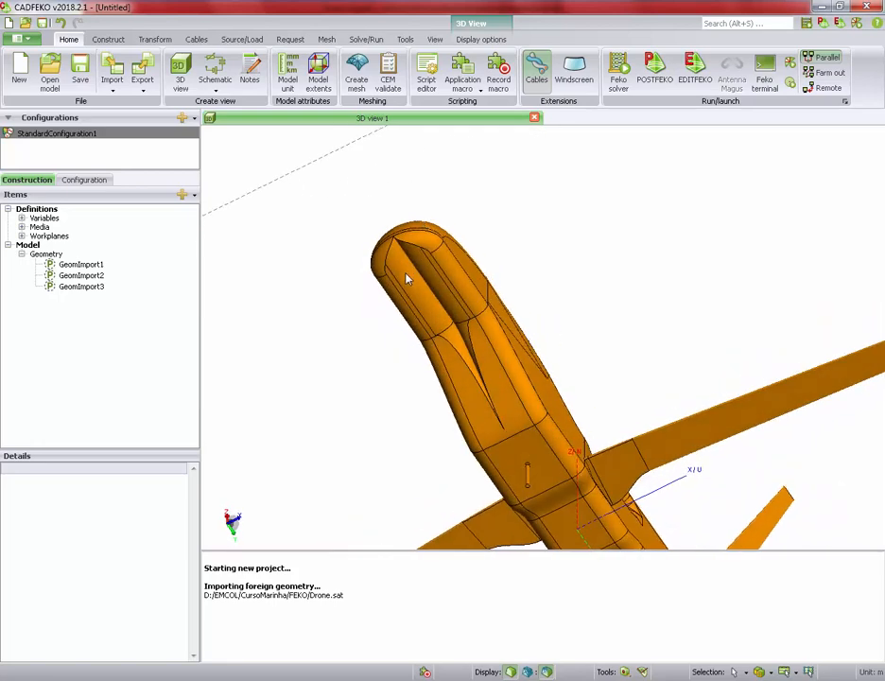
left_click(405, 282)
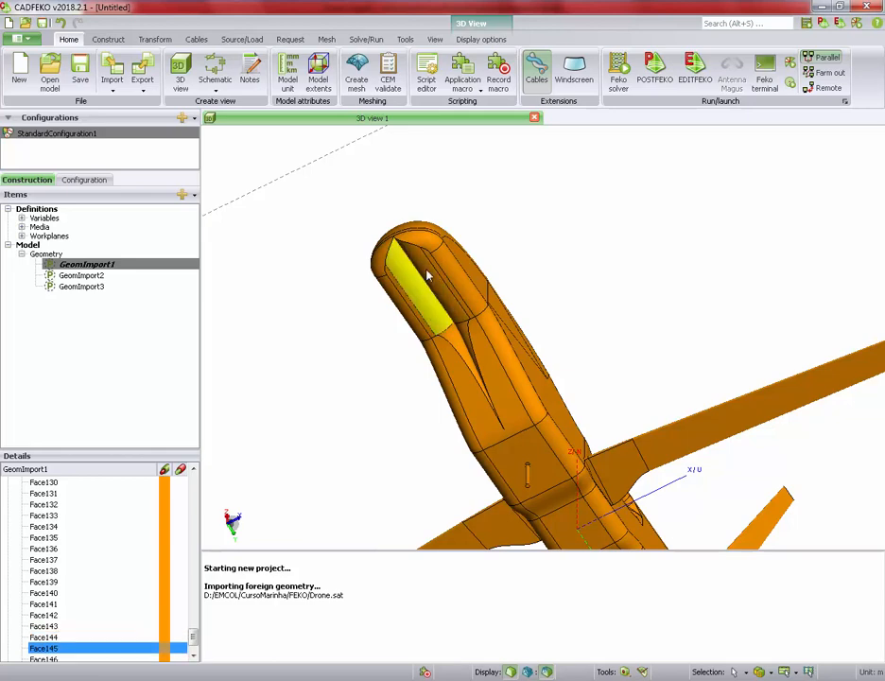
mouse_move(395, 247)
middle_mouse_down()
mouse_move(448, 178)
mouse_move(482, 258)
mouse_move(472, 227)
mouse_move(492, 245)
mouse_move(506, 354)
mouse_move(461, 213)
mouse_move(451, 228)
middle_mouse_up()
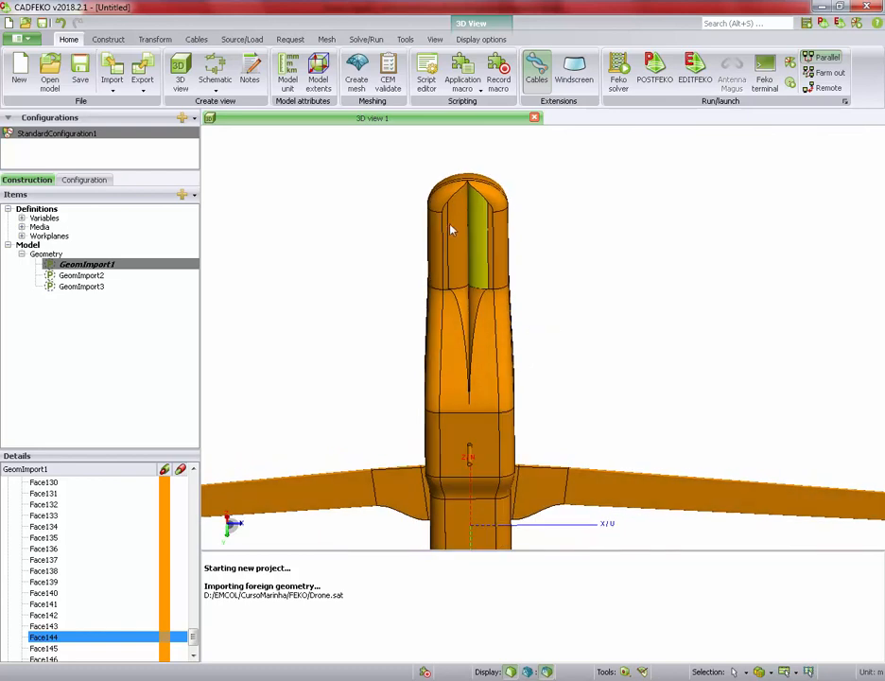
left_click(450, 229)
left_click(457, 233)
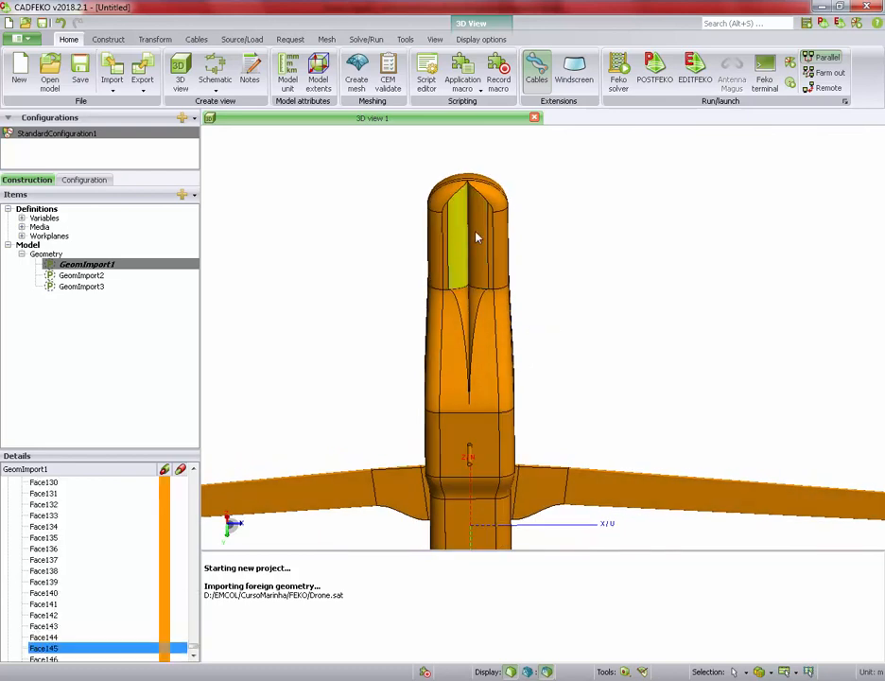
left_click(479, 237)
left_click(465, 216)
left_click(486, 214)
mouse_move(486, 214)
middle_mouse_down()
mouse_move(470, 279)
mouse_move(465, 217)
mouse_move(443, 215)
middle_mouse_up()
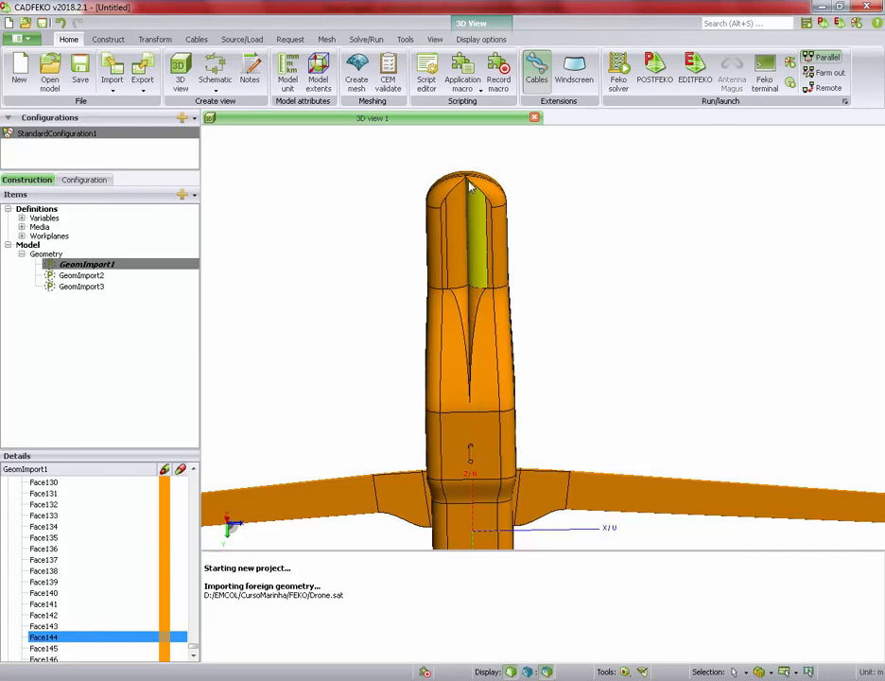
- Examine the whole drone from the front and clear the face selection
mouse_move(470, 187)
left_mouse_down()
mouse_move(450, 305)
mouse_move(450, 251)
mouse_move(555, 281)
mouse_move(357, 286)
left_mouse_up()
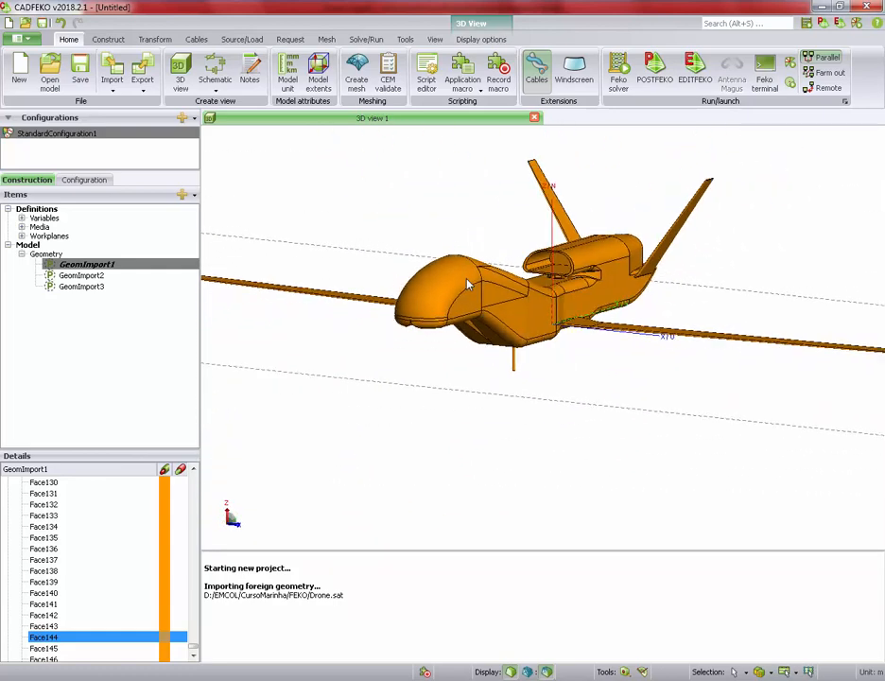
scroll(467, 283, "down", 2)
mouse_move(625, 259)
left_mouse_down()
mouse_move(435, 270)
mouse_move(542, 269)
mouse_move(540, 283)
left_mouse_up()
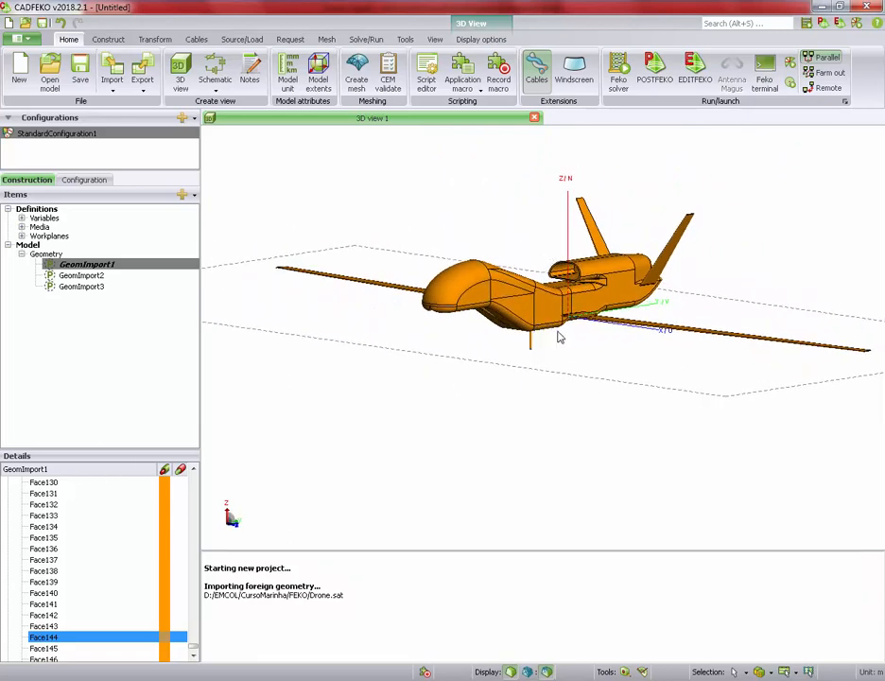
mouse_move(596, 332)
left_mouse_down()
mouse_move(640, 333)
mouse_move(584, 329)
mouse_move(601, 351)
left_mouse_up()
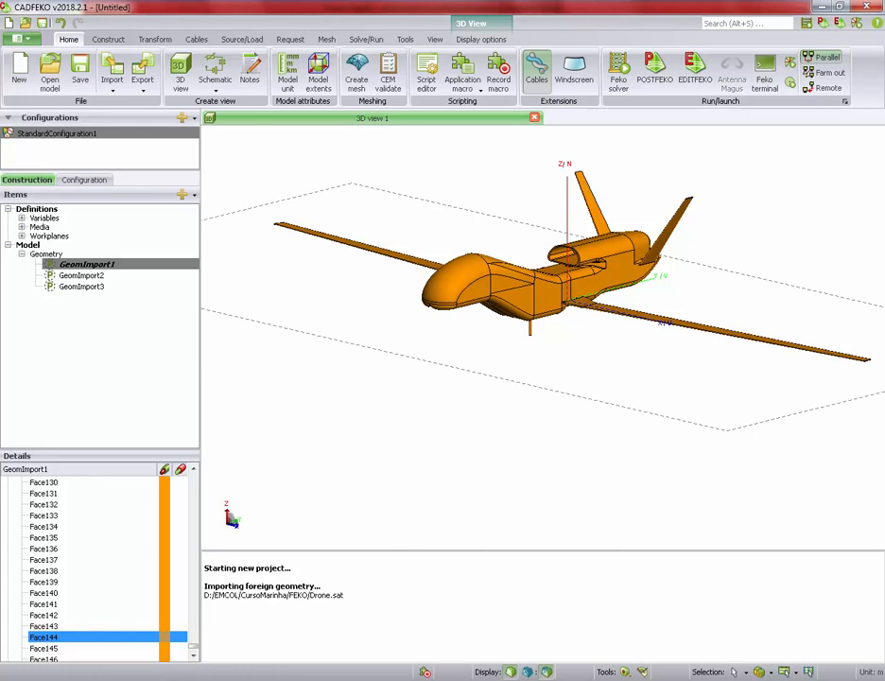
mouse_move(244, 678)
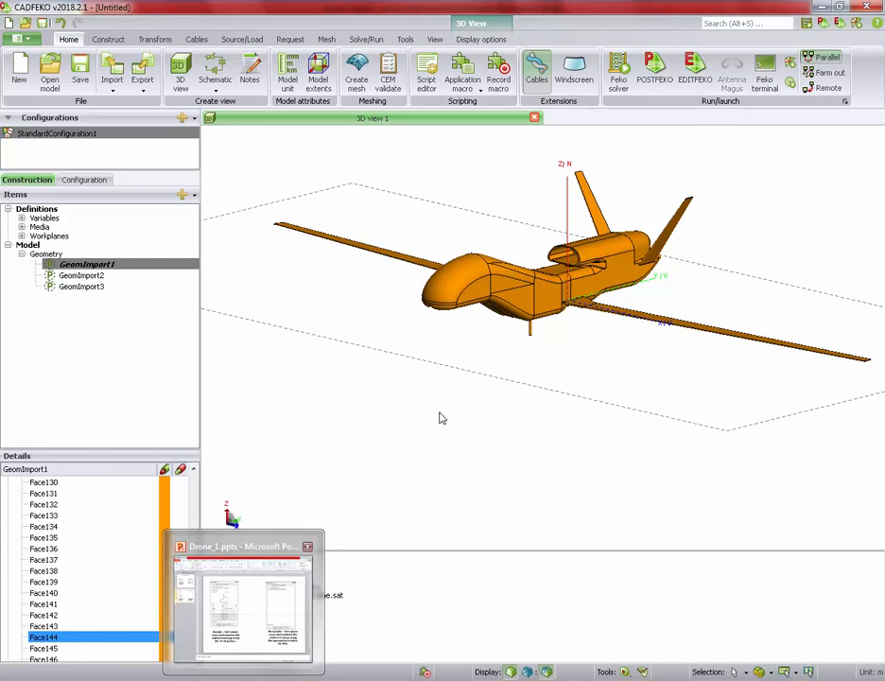
left_click(462, 372)
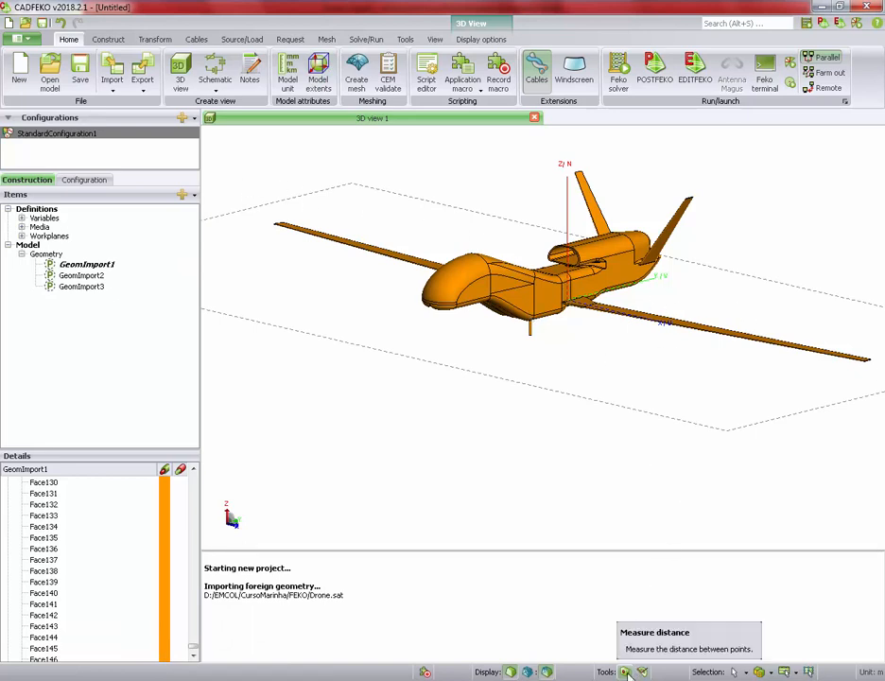
- Measure the drone's wingspan from one wingtip to the other and inspect the measurement line from several angles
left_click(625, 672)
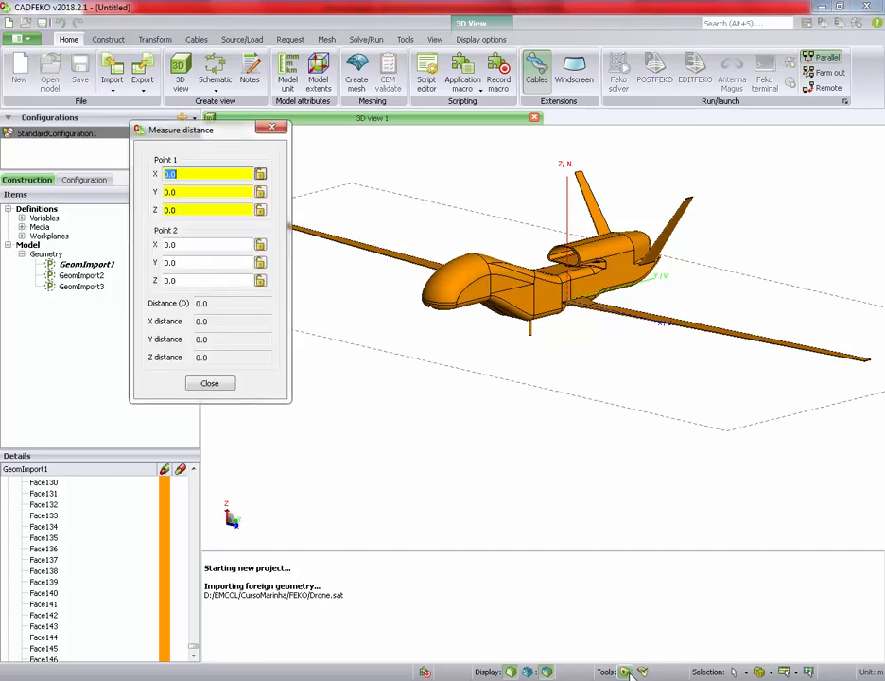
left_click(866, 360)
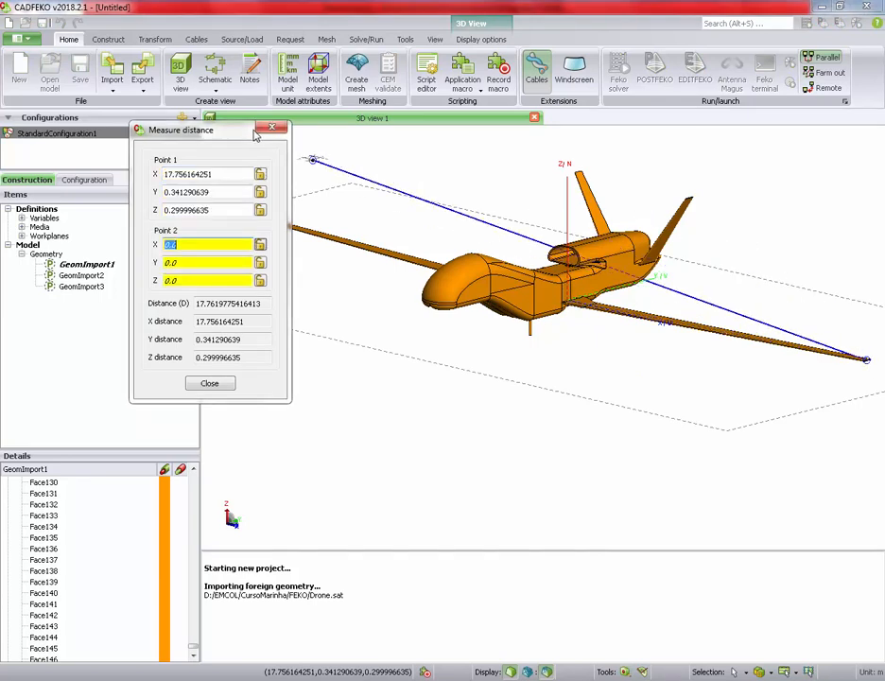
left_click_drag(121, 187, 71, 288)
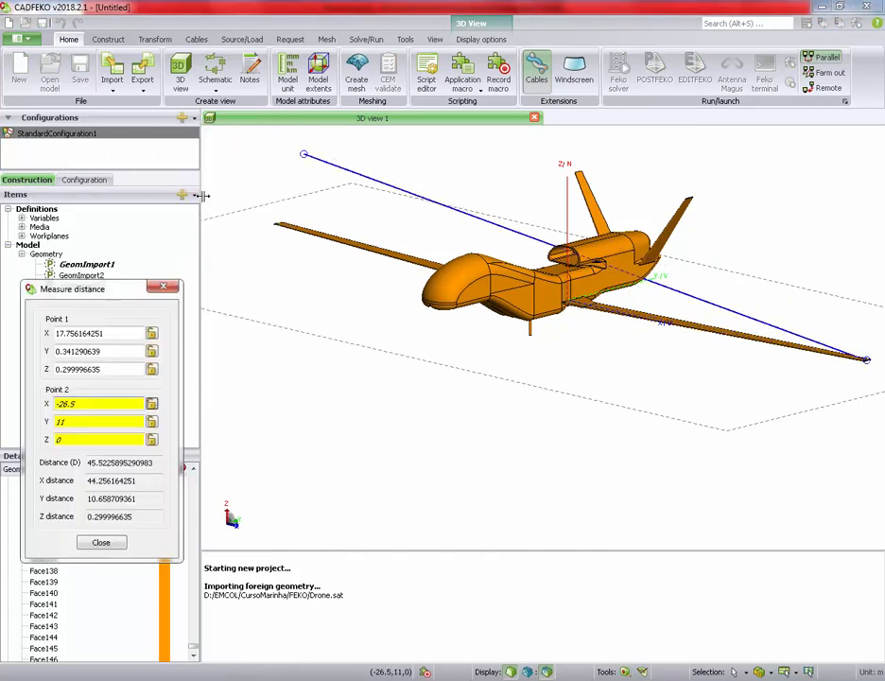
left_click(278, 226)
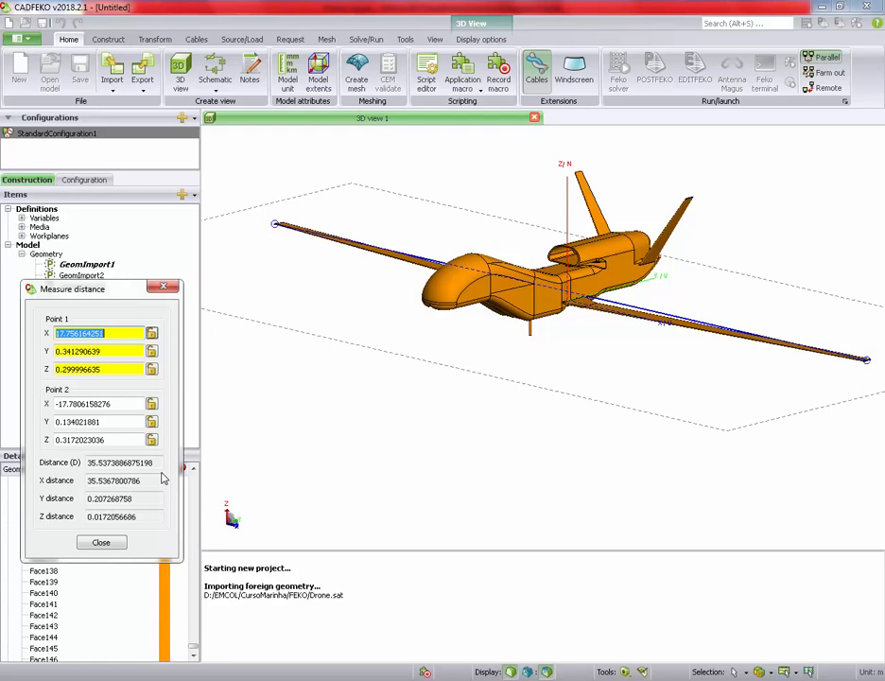
left_click_drag(508, 249, 570, 453)
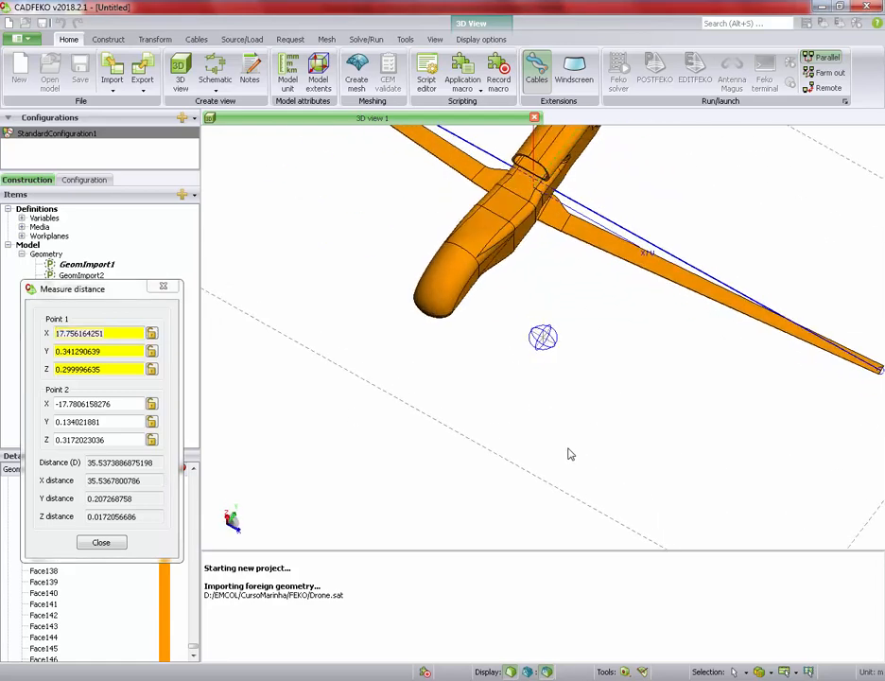
scroll(519, 365, "down", 3)
mouse_move(518, 365)
left_mouse_down()
mouse_move(308, 195)
mouse_move(422, 285)
mouse_move(460, 225)
mouse_move(394, 294)
left_mouse_up()
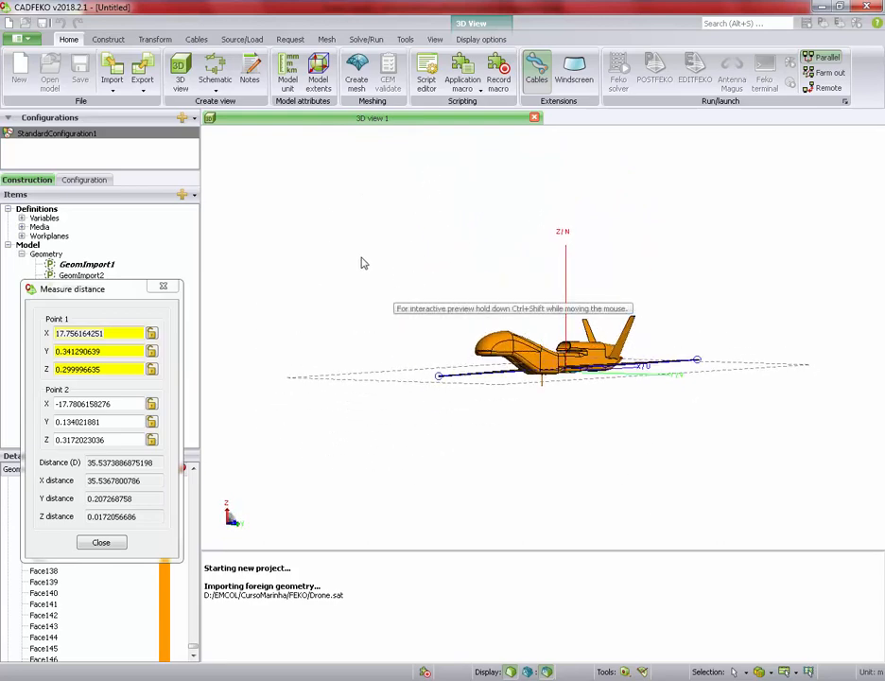
left_click_drag(420, 213, 474, 288)
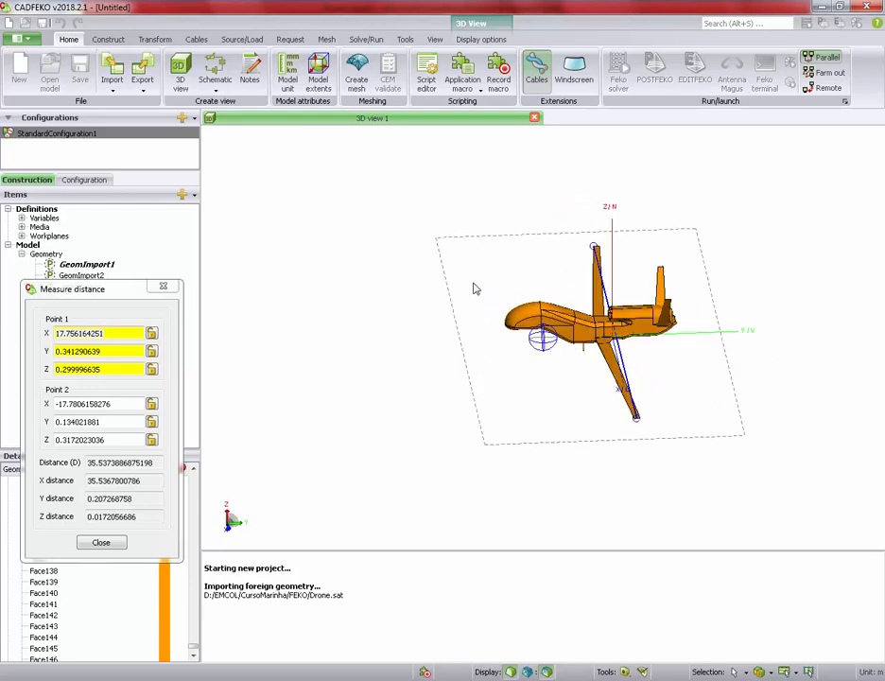
left_click(104, 542)
- Set the solution frequency to a single frequency of 500e6 Hz
left_click_drag(385, 389, 552, 378)
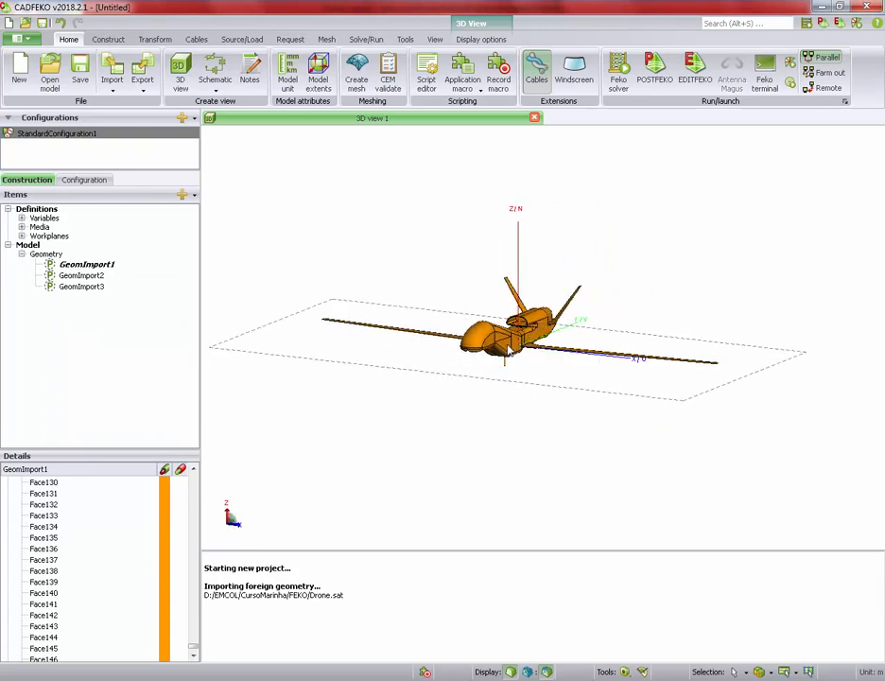
left_click_drag(505, 352, 476, 434)
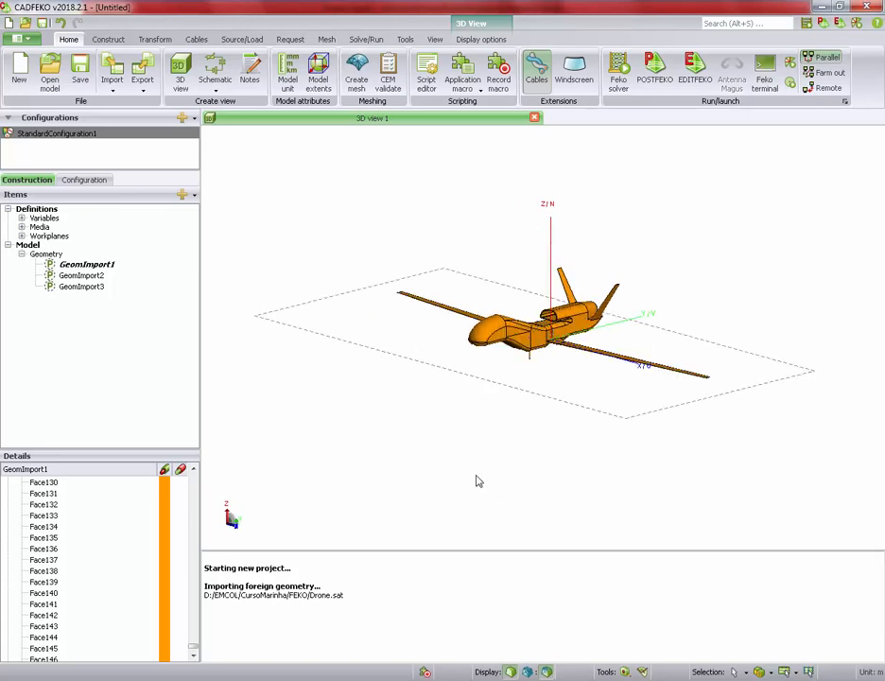
left_click_drag(484, 463, 510, 456)
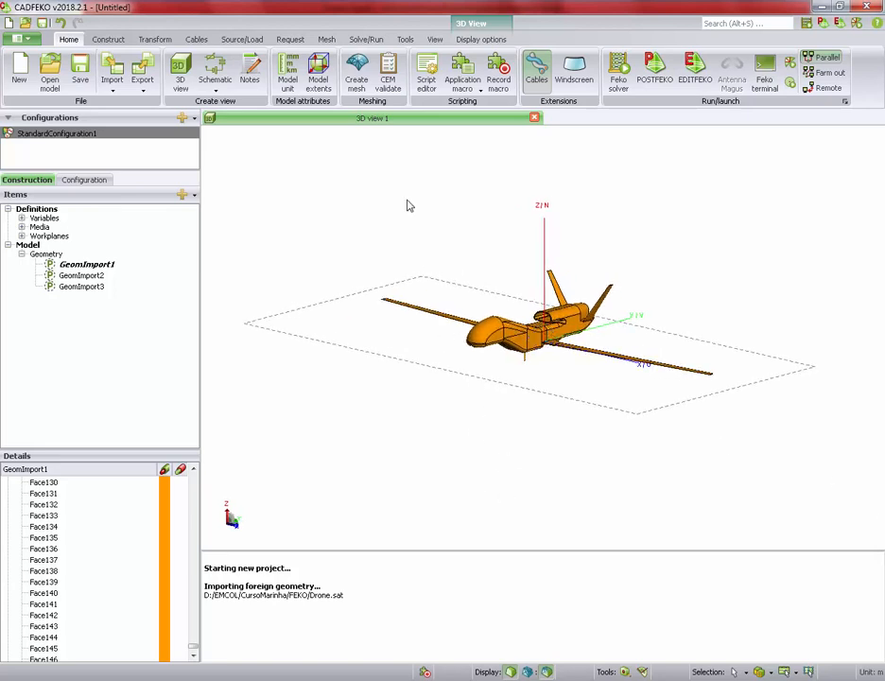
left_click(196, 39)
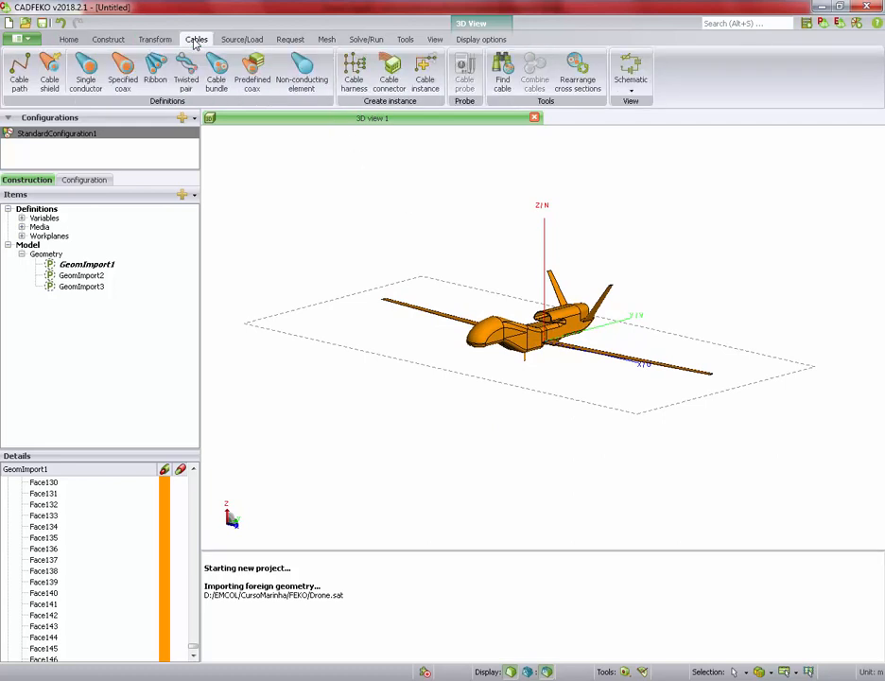
left_click(242, 40)
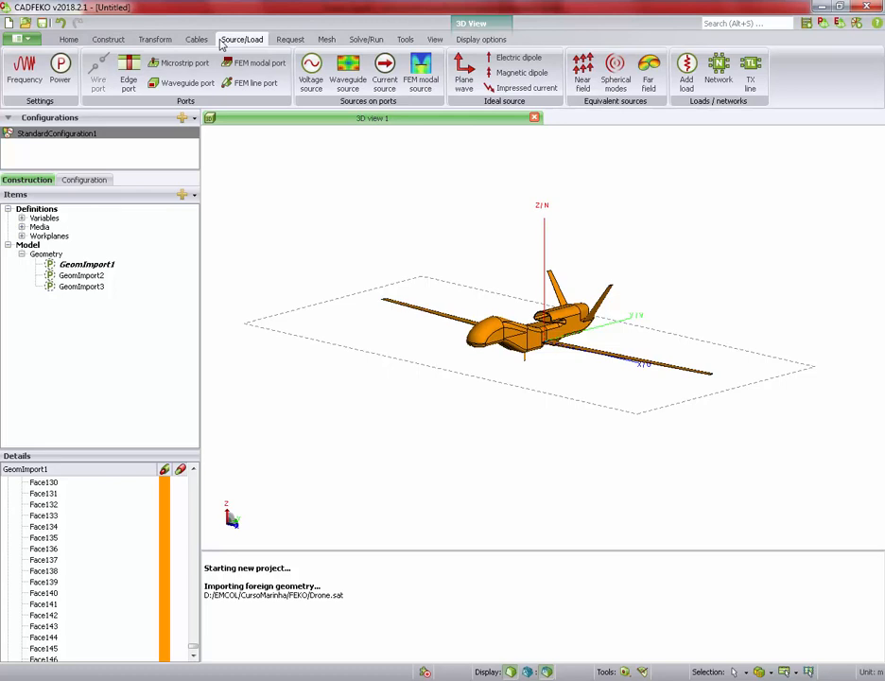
left_click(25, 68)
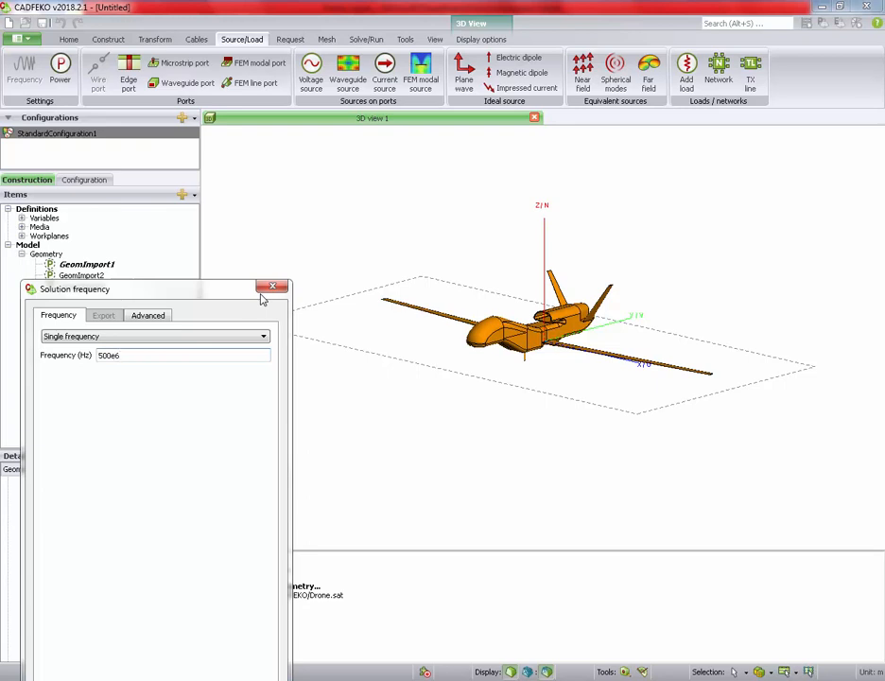
left_click_drag(246, 295, 247, 93)
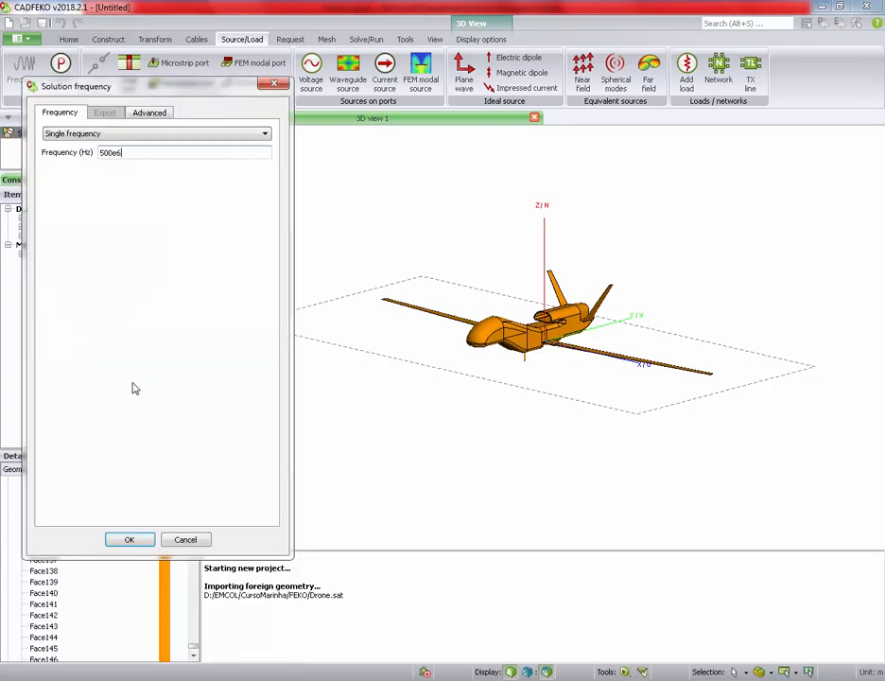
left_click(121, 538)
- Start a plane wave source that loops over multiple directions, with both start and end theta at 90 degrees
middle_click_drag(427, 280, 362, 277)
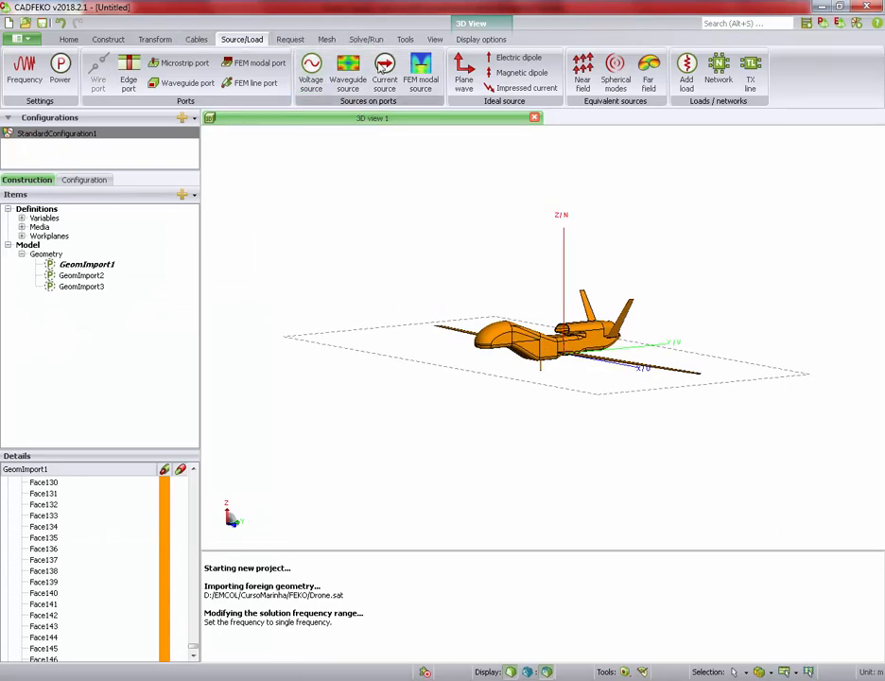
left_click(463, 73)
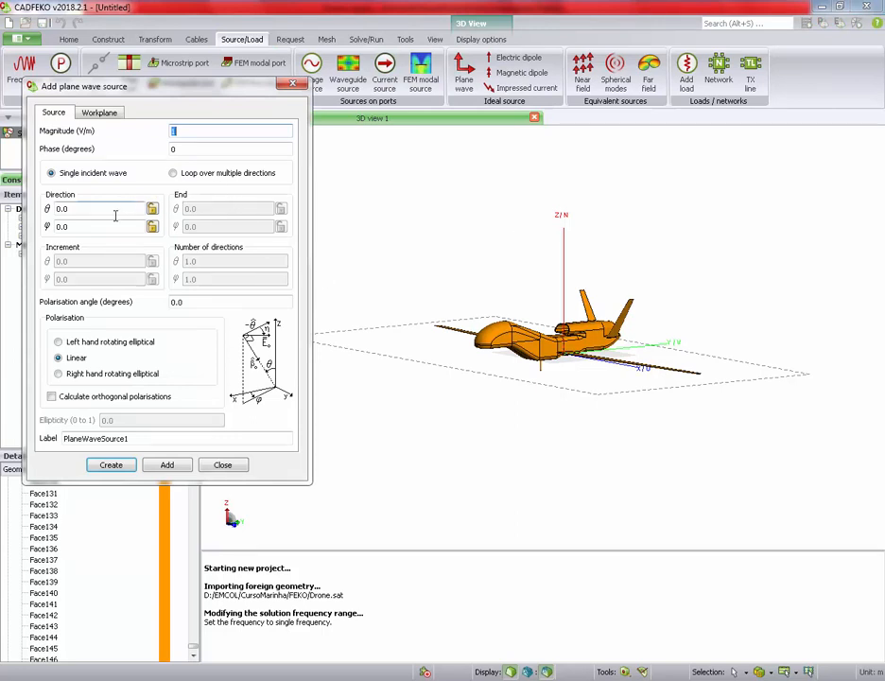
left_click_drag(461, 324, 527, 380)
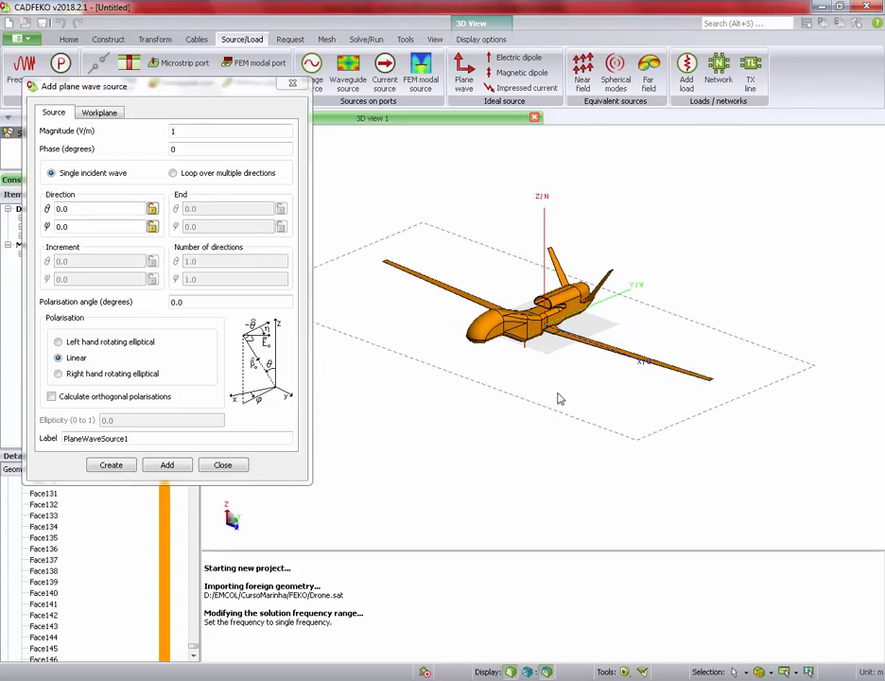
left_click_drag(134, 208, 38, 212)
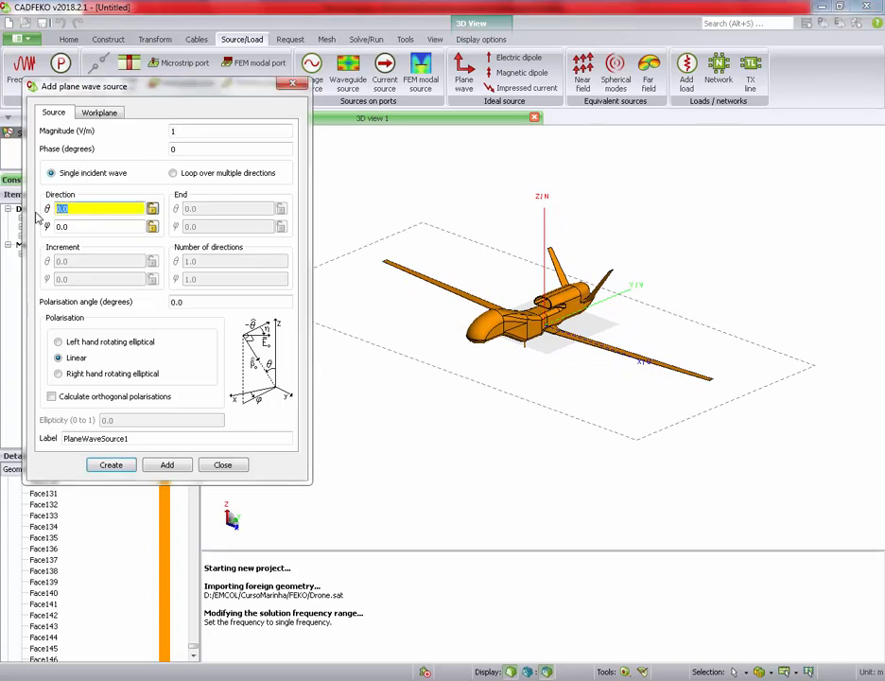
type("90")
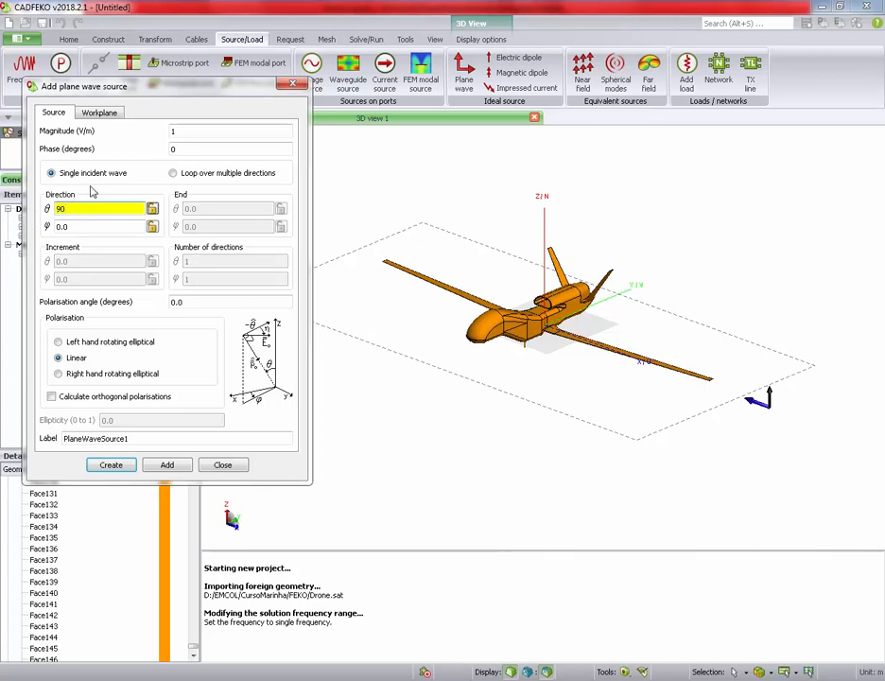
left_click(184, 175)
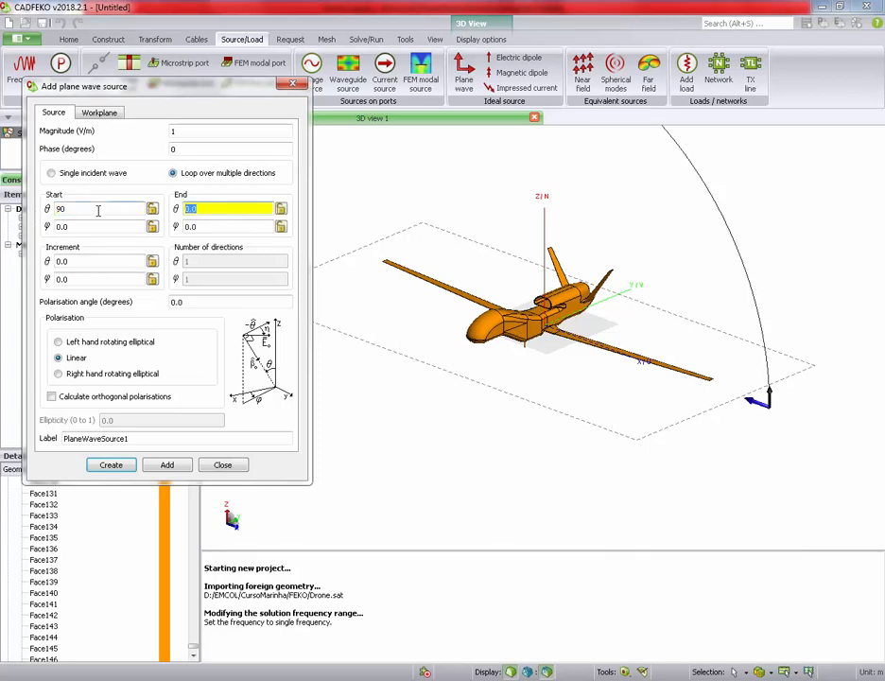
type("90")
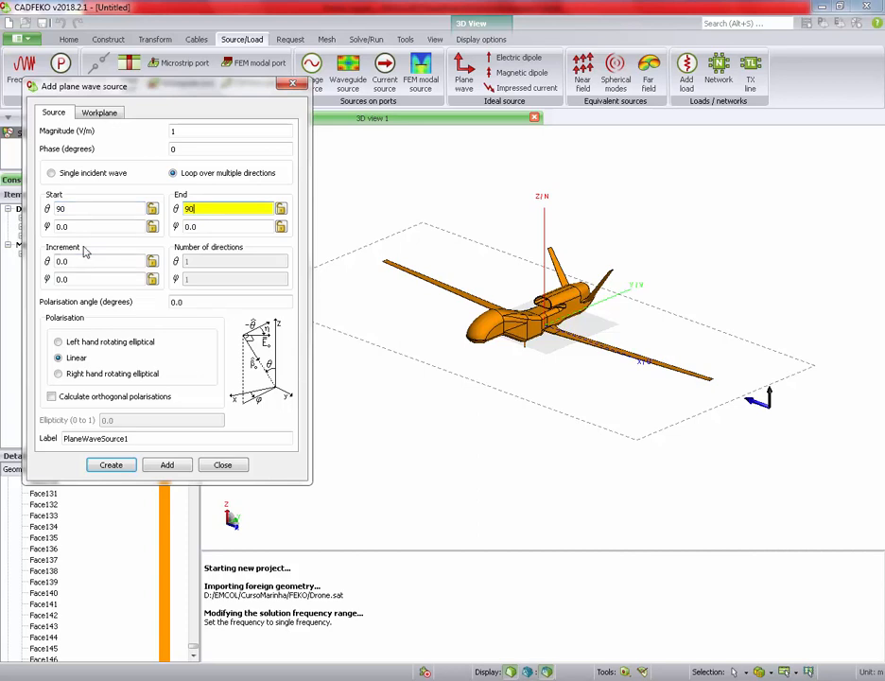
- Set the plane wave's phi range to start at -90 and end at 90 degrees
left_click(88, 227)
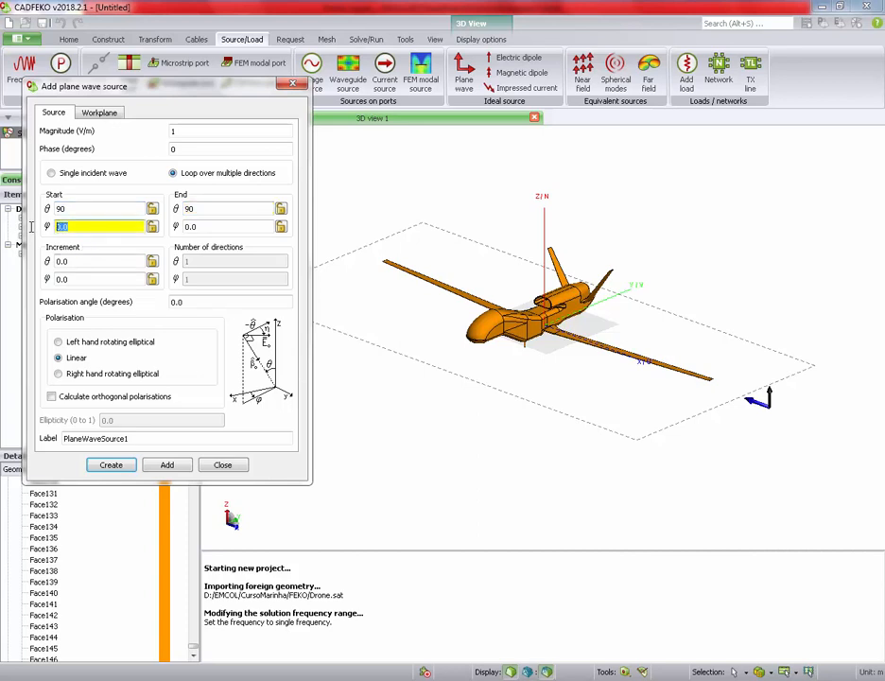
type("-90")
key("Tab")
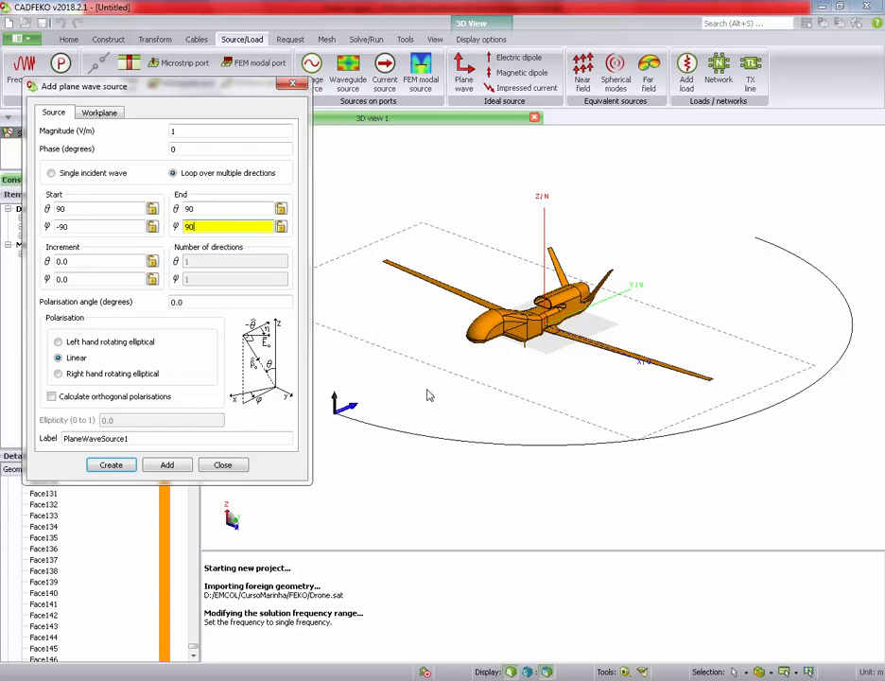
mouse_move(427, 395)
left_mouse_down()
mouse_move(716, 381)
mouse_move(466, 442)
left_mouse_up()
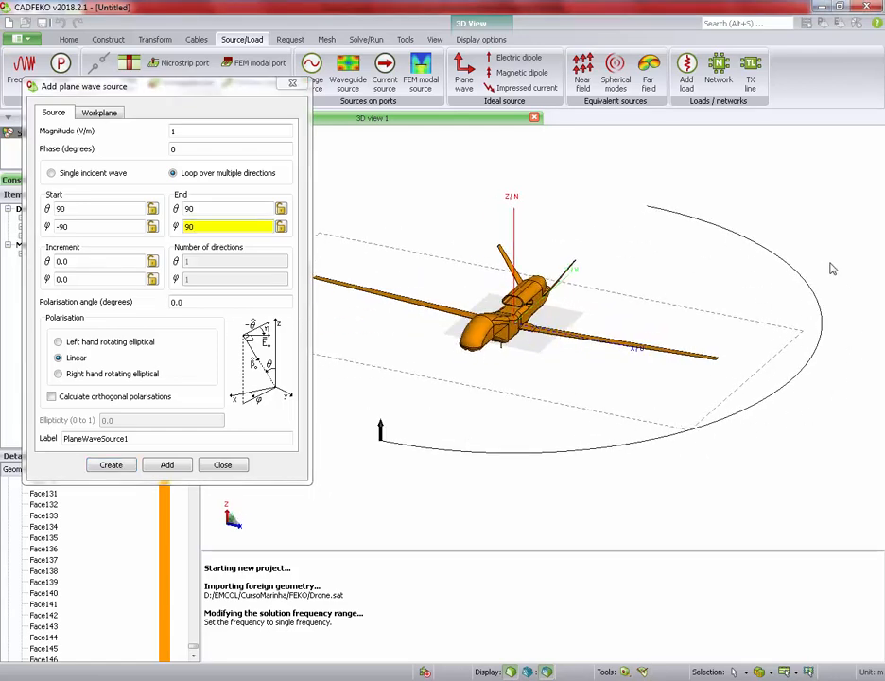
- Set the phi increment to 15 degrees, check the incident directions around the drone, and create the plane wave source
left_click_drag(108, 278, 12, 289)
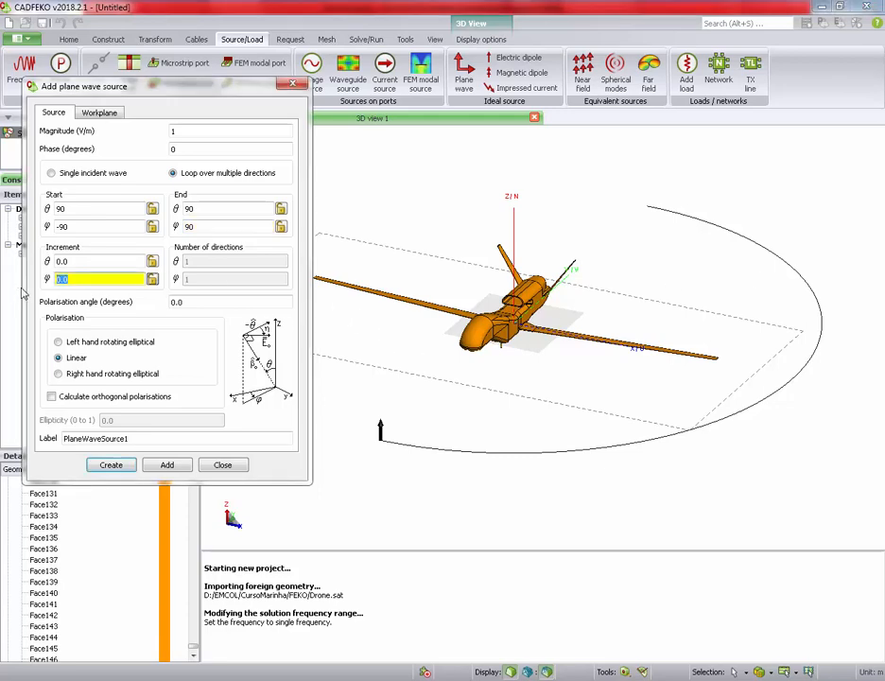
type("15")
left_click_drag(351, 410, 871, 466)
left_click_drag(675, 476, 359, 435)
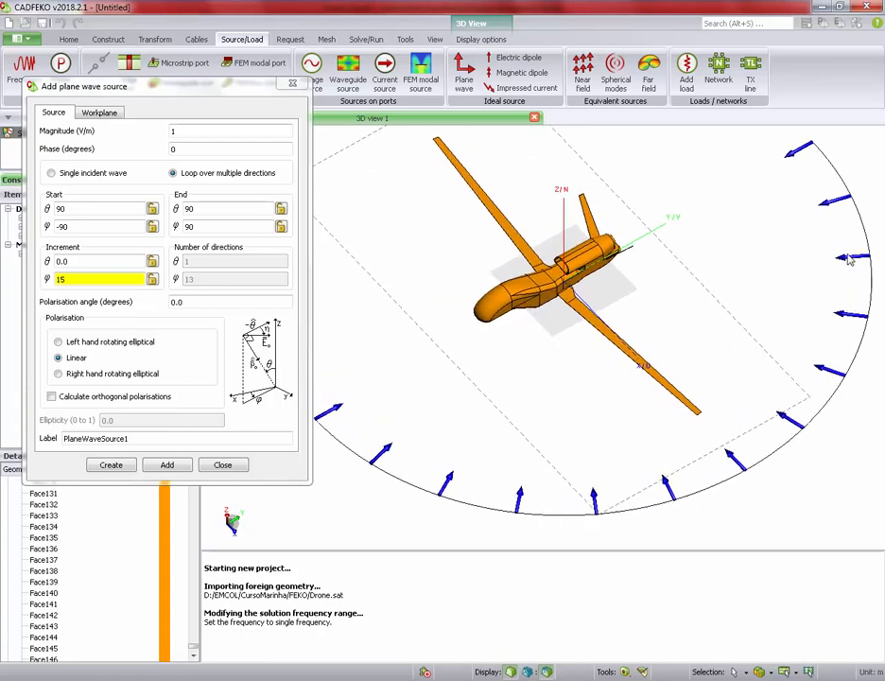
left_click_drag(772, 165, 774, 234)
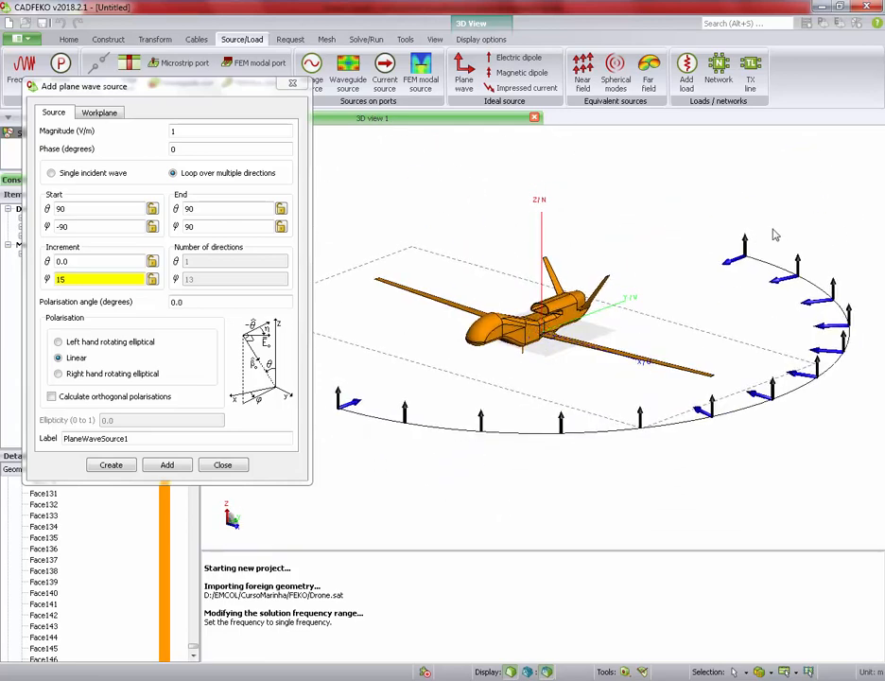
left_click(121, 471)
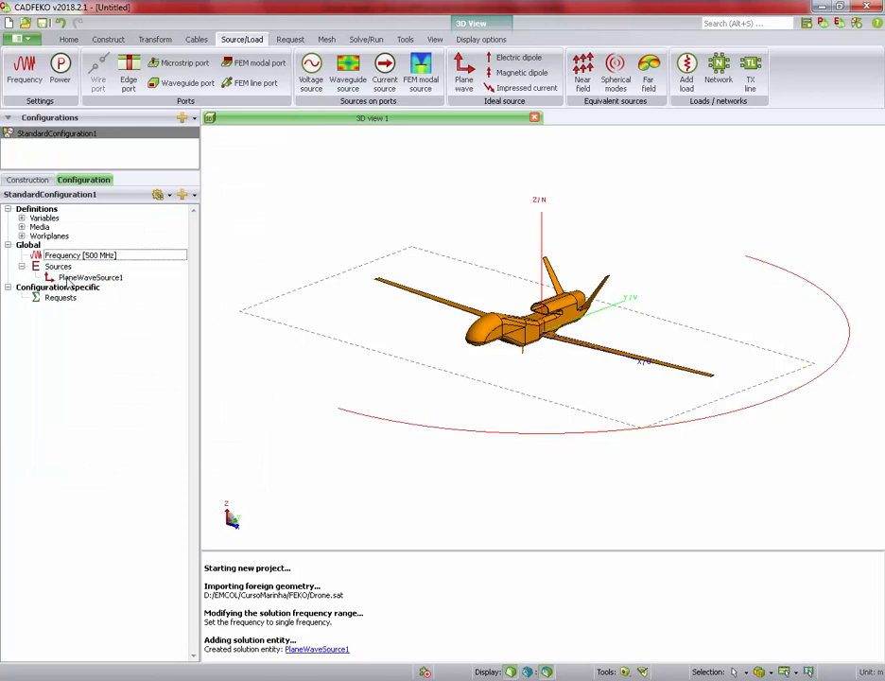
left_click(67, 299)
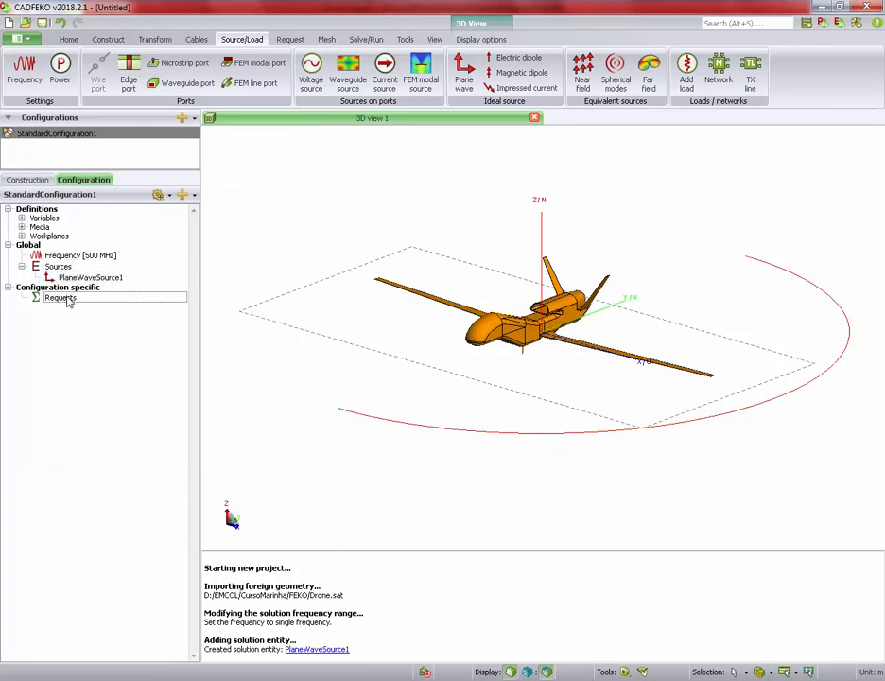
left_click_drag(475, 201, 484, 200)
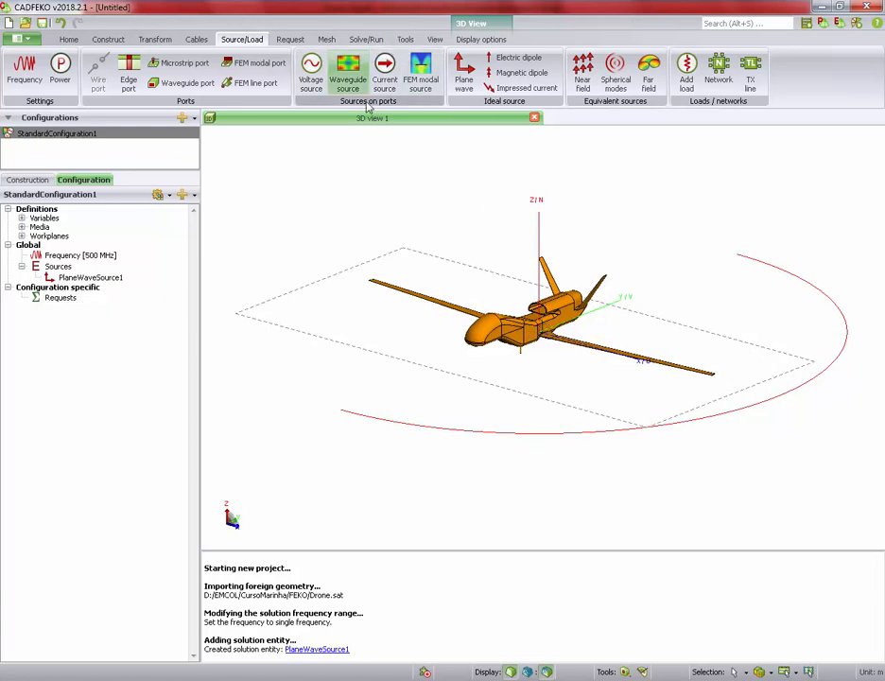
- Create a far field request covering the full 3D pattern and label it Bistatico
left_click(292, 40)
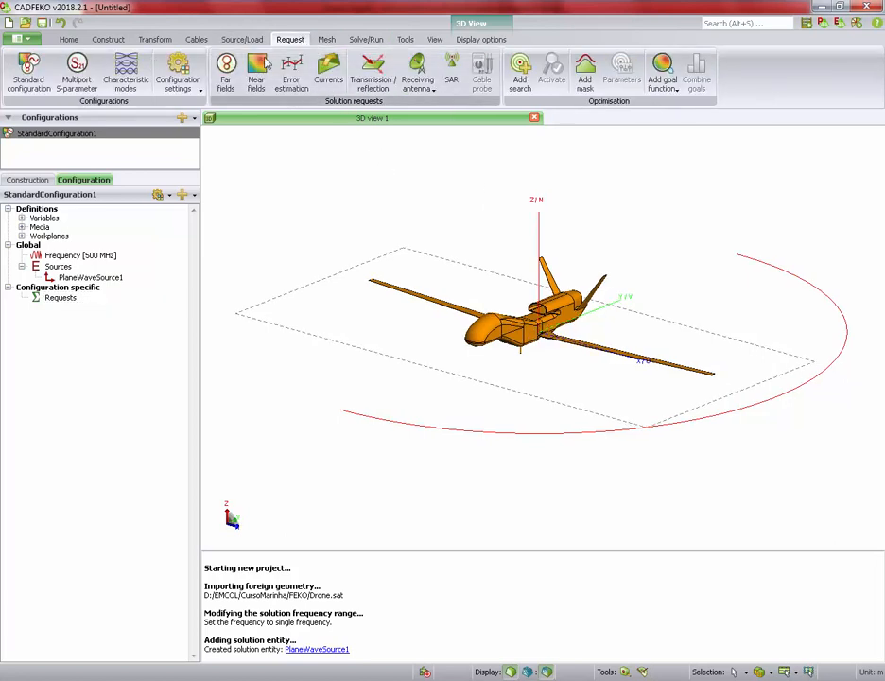
left_click(226, 68)
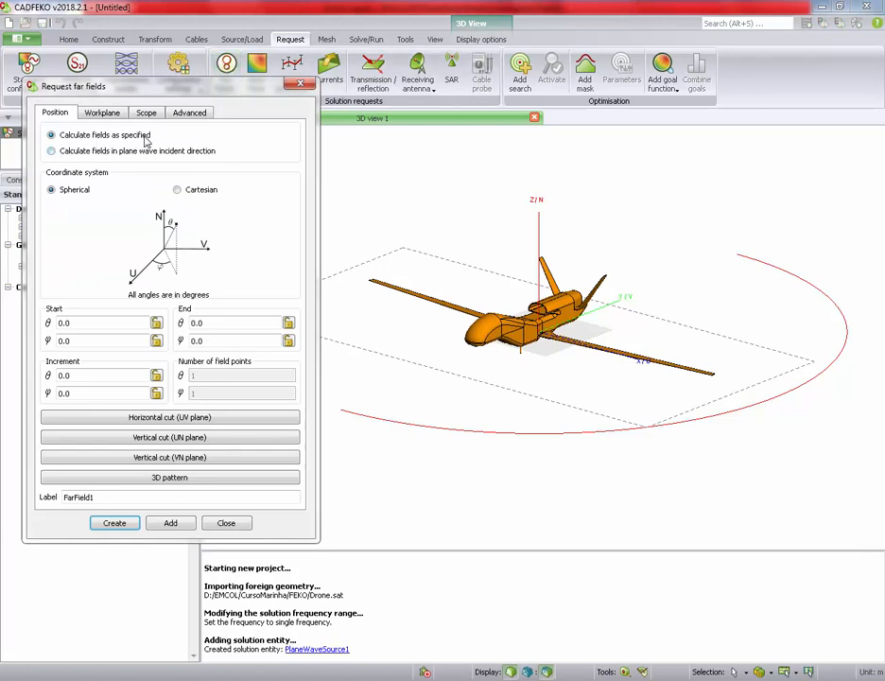
left_click(187, 478)
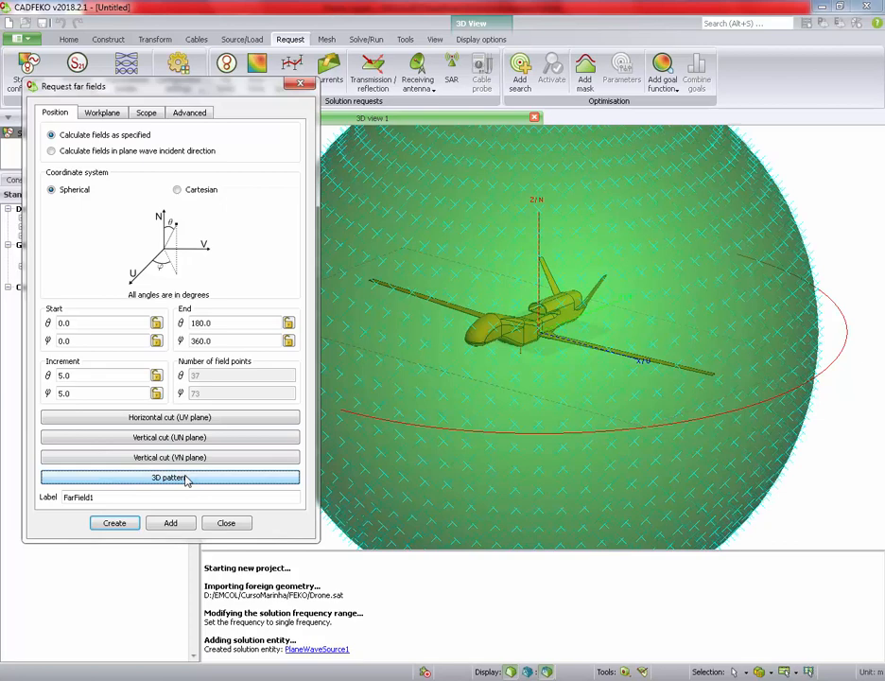
key("Tab")
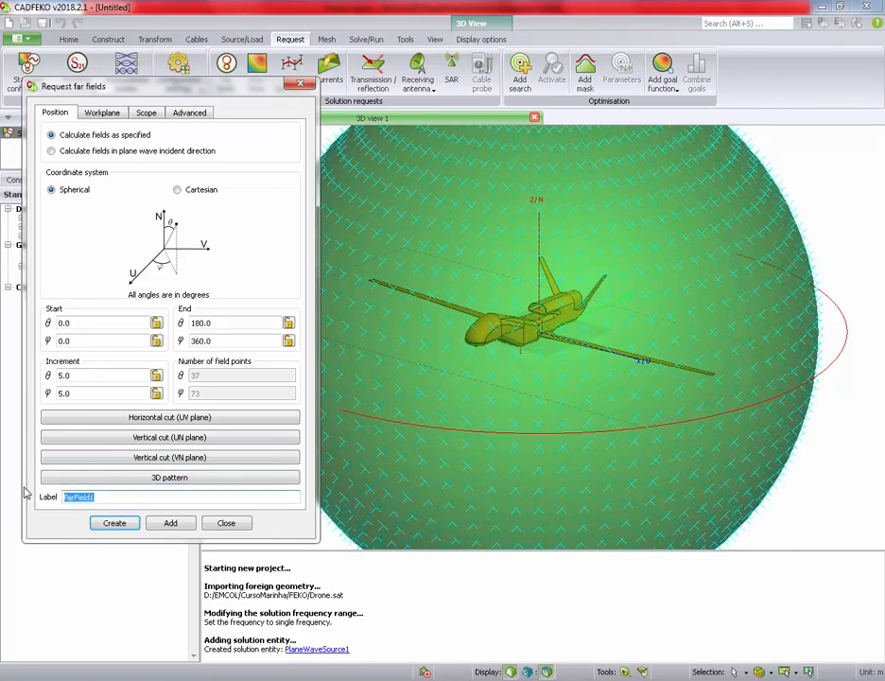
type("Bistatico")
left_click(113, 522)
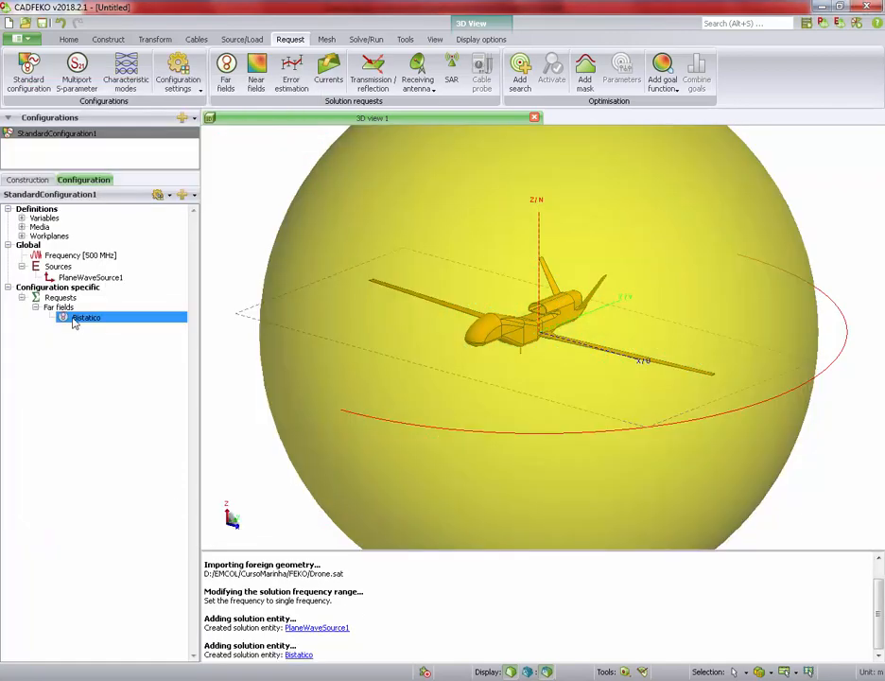
- Create a second far field request calculated in the plane wave incident direction, labelled Monostatico
mouse_move(397, 333)
left_mouse_down()
mouse_move(564, 328)
mouse_move(523, 290)
mouse_move(397, 275)
mouse_move(401, 309)
left_mouse_up()
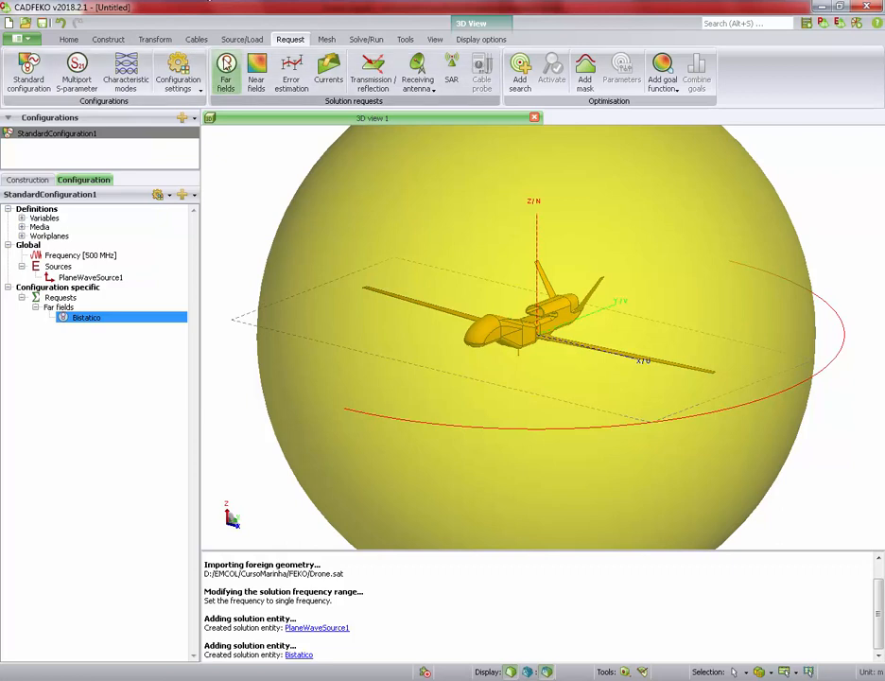
left_click(226, 71)
left_click(147, 151)
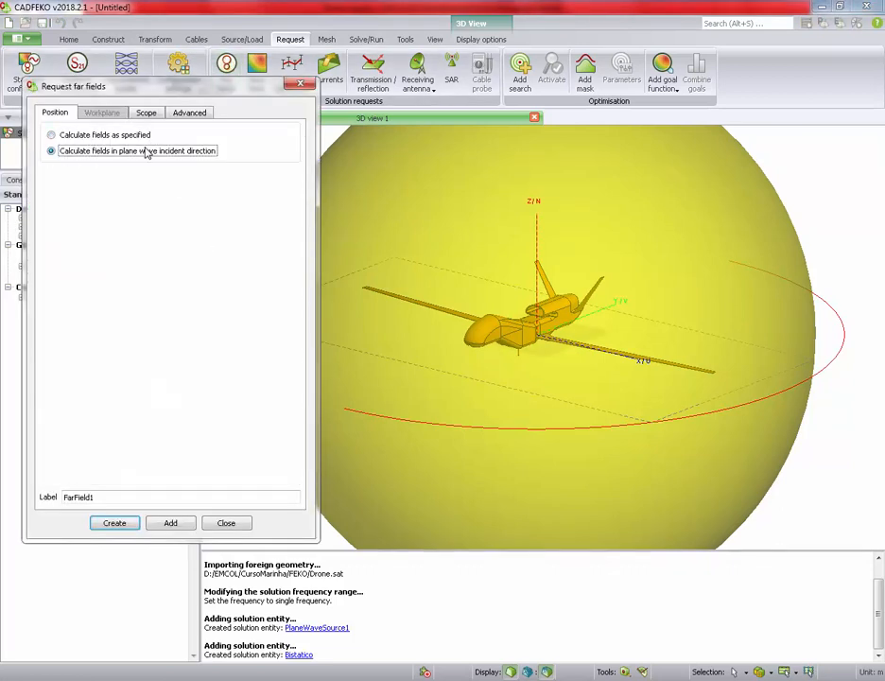
double_click(90, 496)
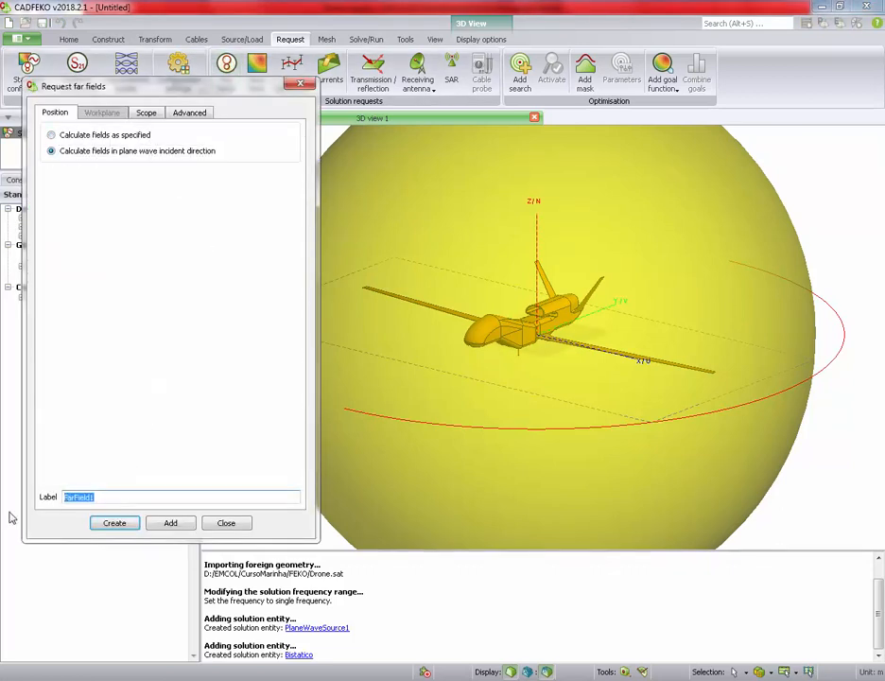
type("Monostatico")
left_click(113, 523)
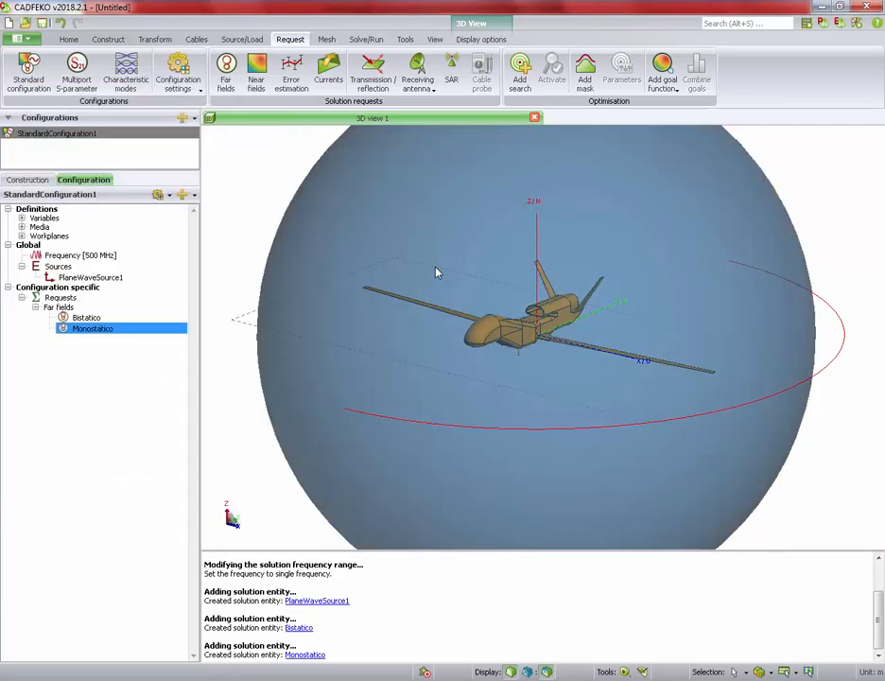
- Add a currents request to StandardConfiguration1
left_click(328, 72)
left_click(67, 254)
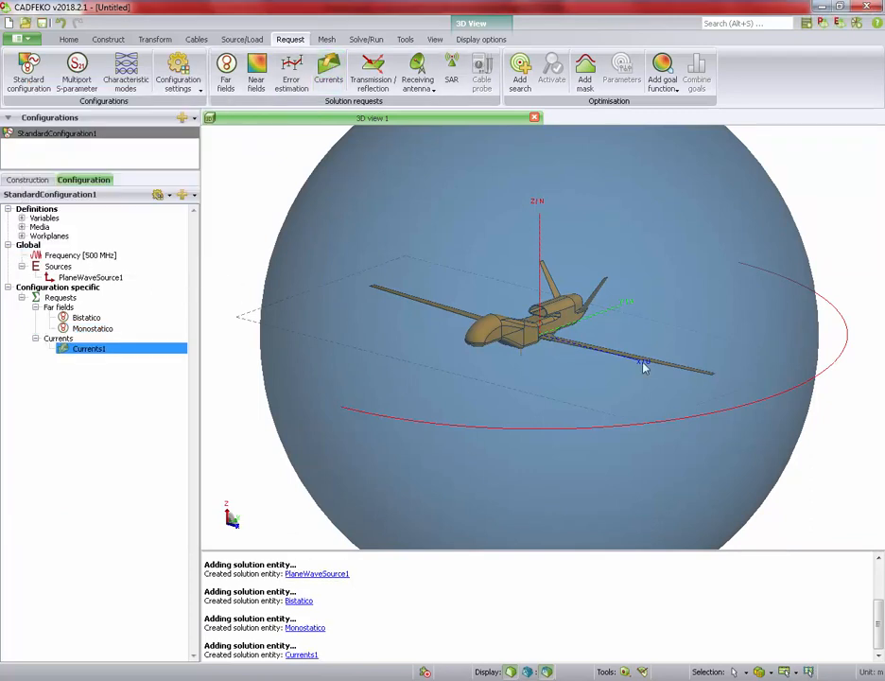
- Examine the imported drone's construction geometry from several angles, including the fuselage, wings and tail
left_click(26, 179)
left_click_drag(531, 326, 536, 341)
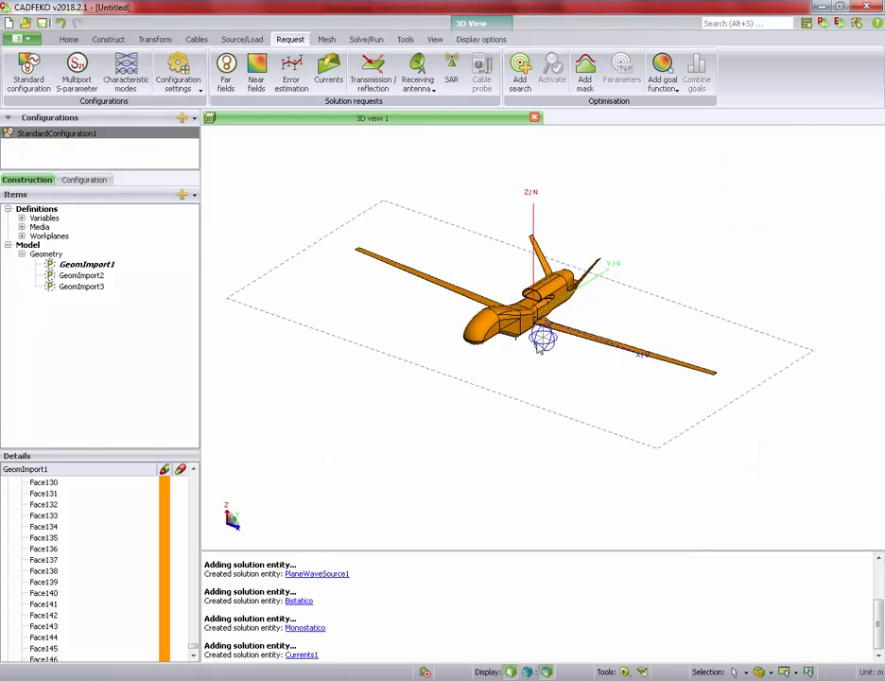
left_click_drag(623, 362, 587, 300)
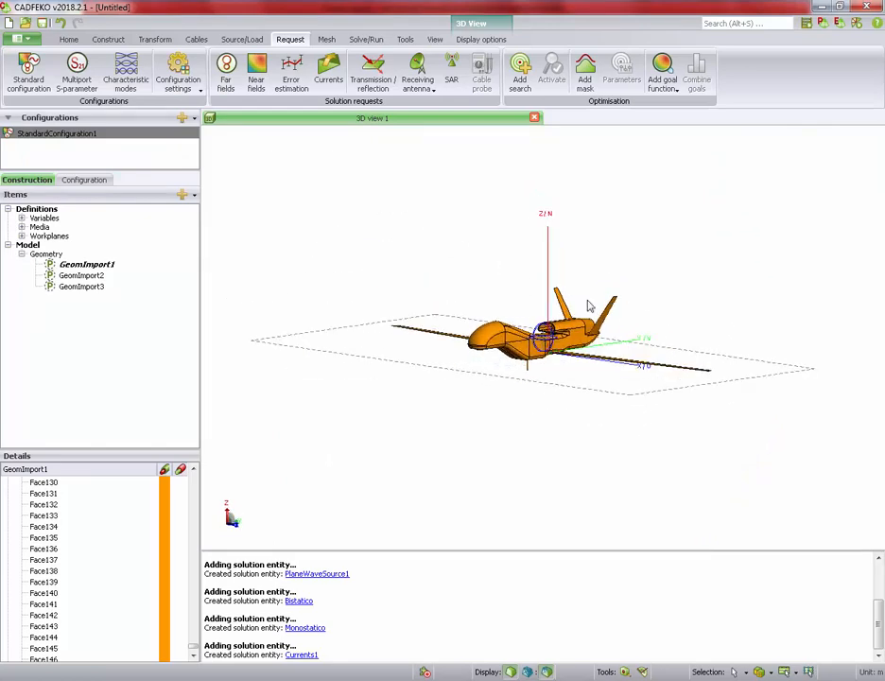
scroll(528, 371, "up", 3)
scroll(528, 370, "down", 2)
scroll(531, 376, "down", 2)
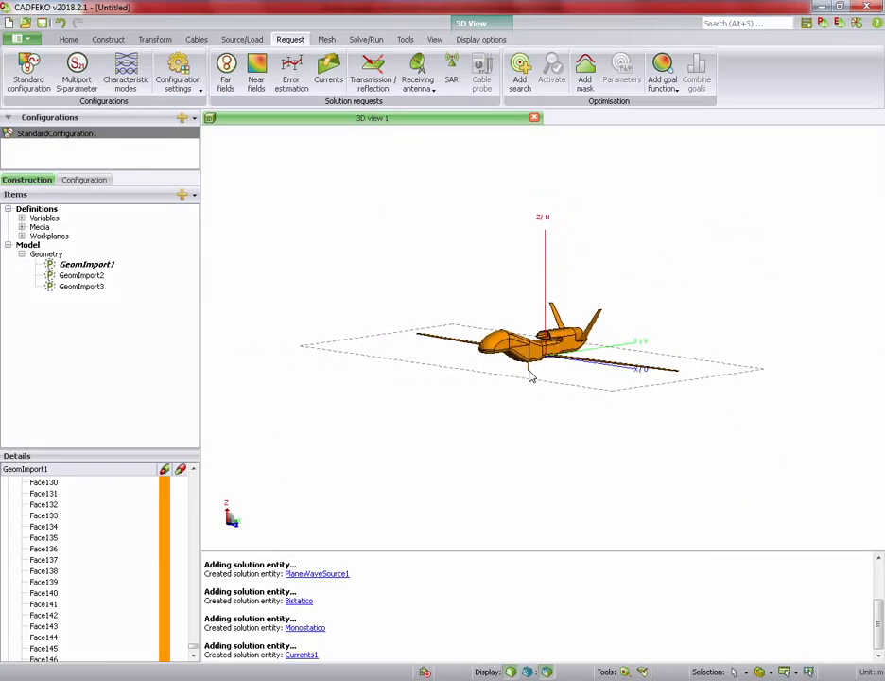
left_click_drag(532, 364, 473, 321)
scroll(516, 314, "up", 3)
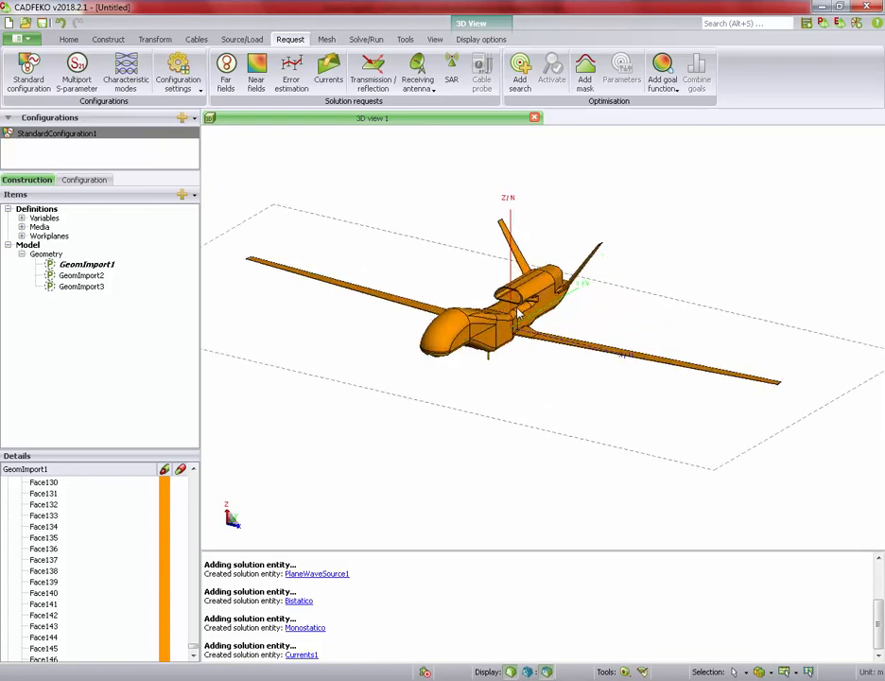
left_click_drag(609, 372, 529, 357)
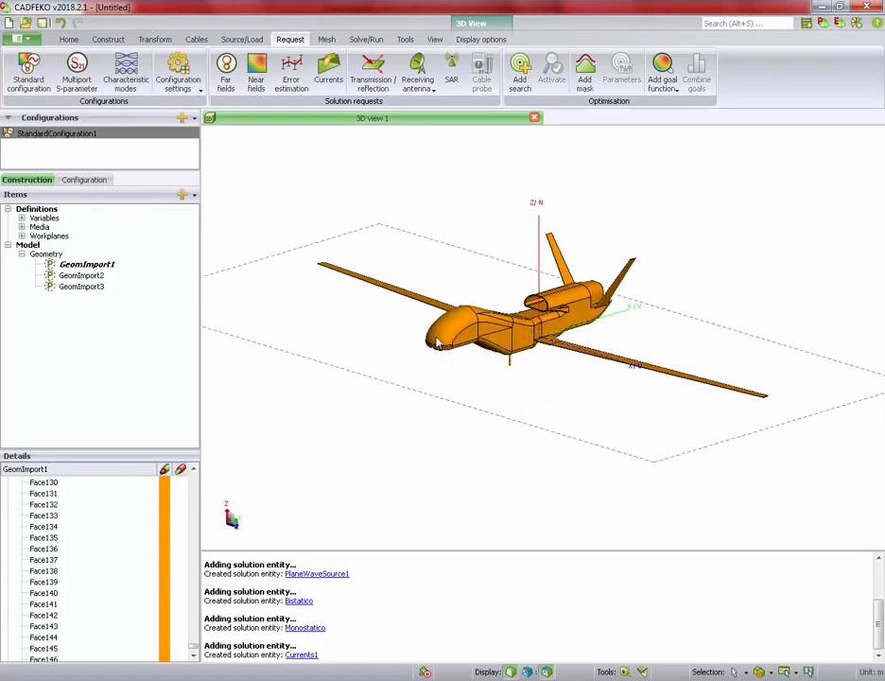
- Inspect the individual faces and edges of the recess on the underside of the drone's nose
left_click_drag(457, 352, 438, 306)
scroll(439, 312, "up", 5)
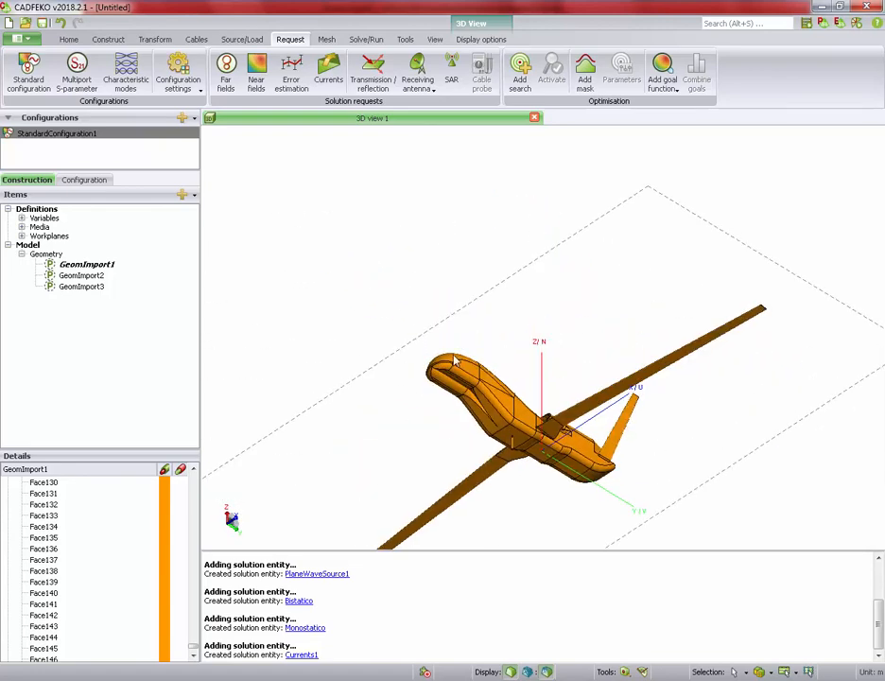
left_click(419, 433)
left_click(428, 402)
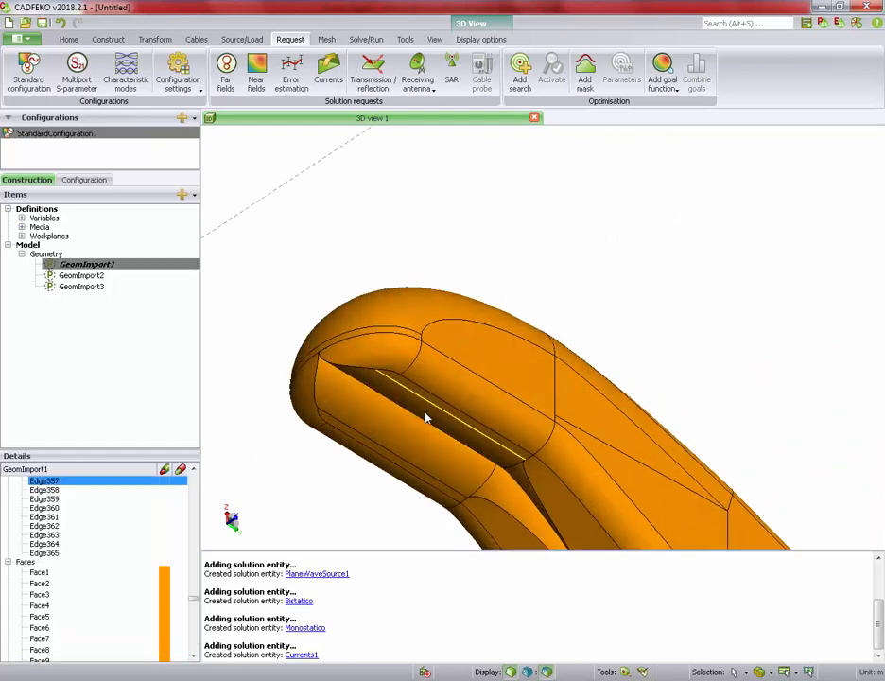
left_click(420, 416)
left_click(425, 406)
left_click_drag(466, 290, 365, 417)
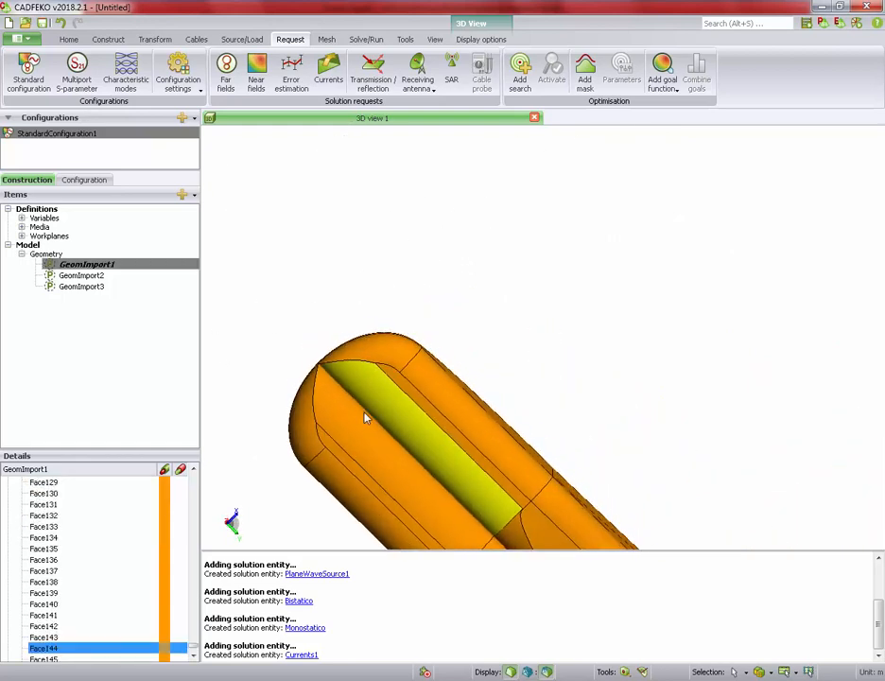
left_click(381, 401)
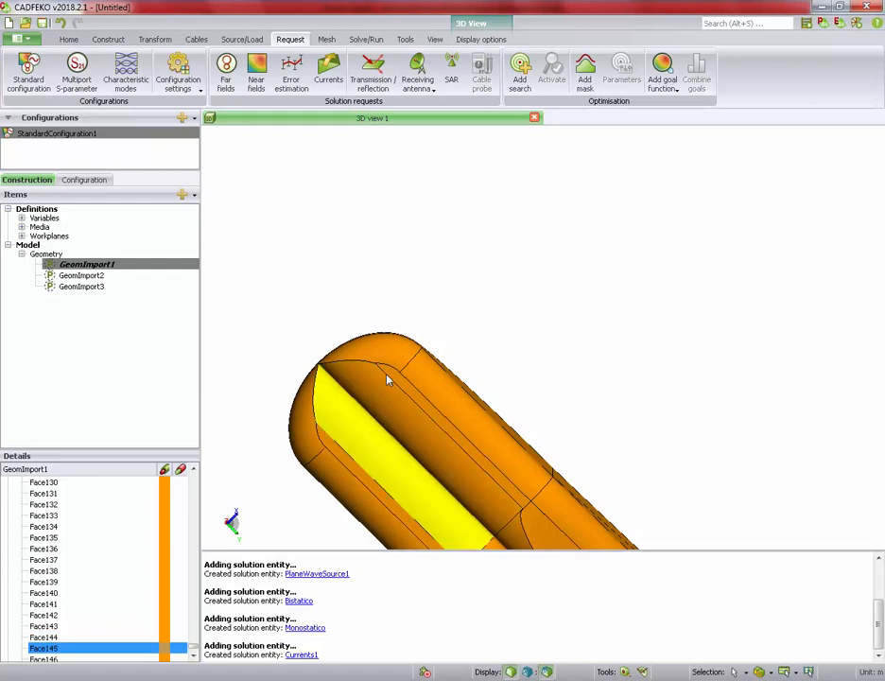
mouse_move(386, 375)
left_mouse_down()
mouse_move(371, 512)
mouse_move(341, 328)
mouse_move(395, 499)
left_mouse_up()
left_click_drag(352, 326, 509, 353)
scroll(509, 354, "down", 5)
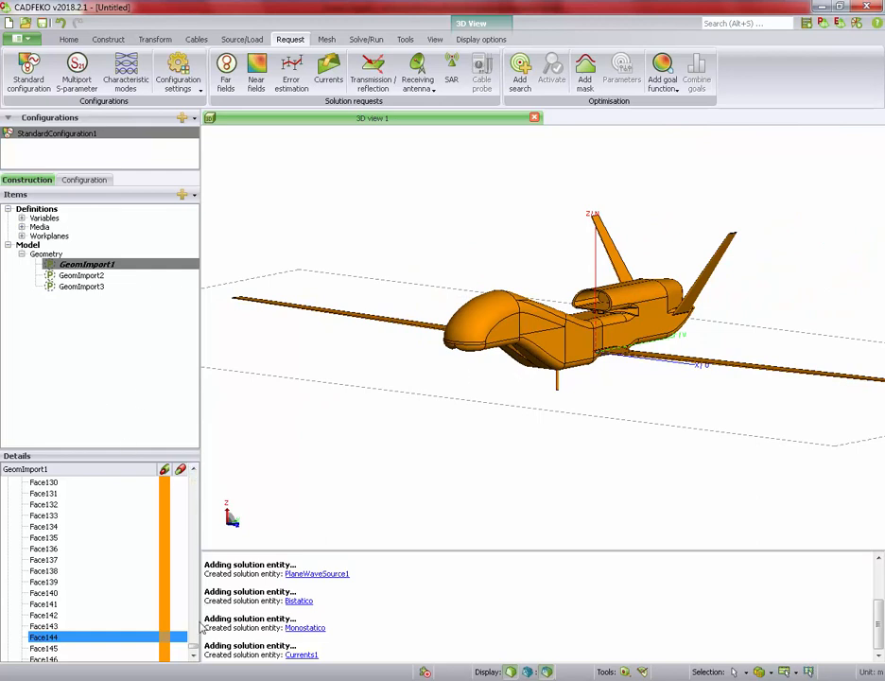
- Set the special solution method of all GeomImport1 faces, Face1 through Face147, to Physical optics (PO) - full ray-tracing
left_click_drag(193, 648, 180, 471)
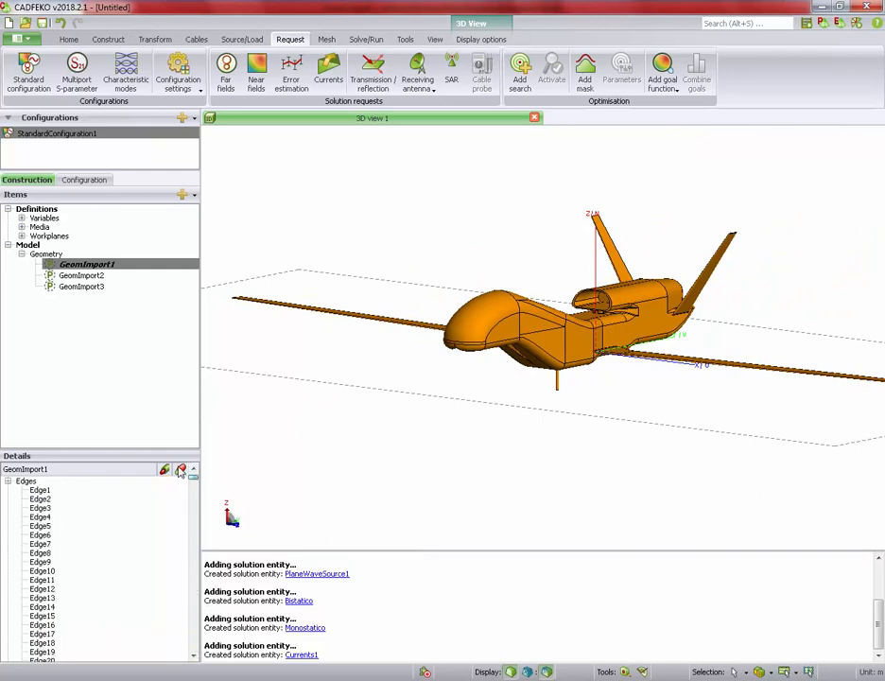
left_click(8, 480)
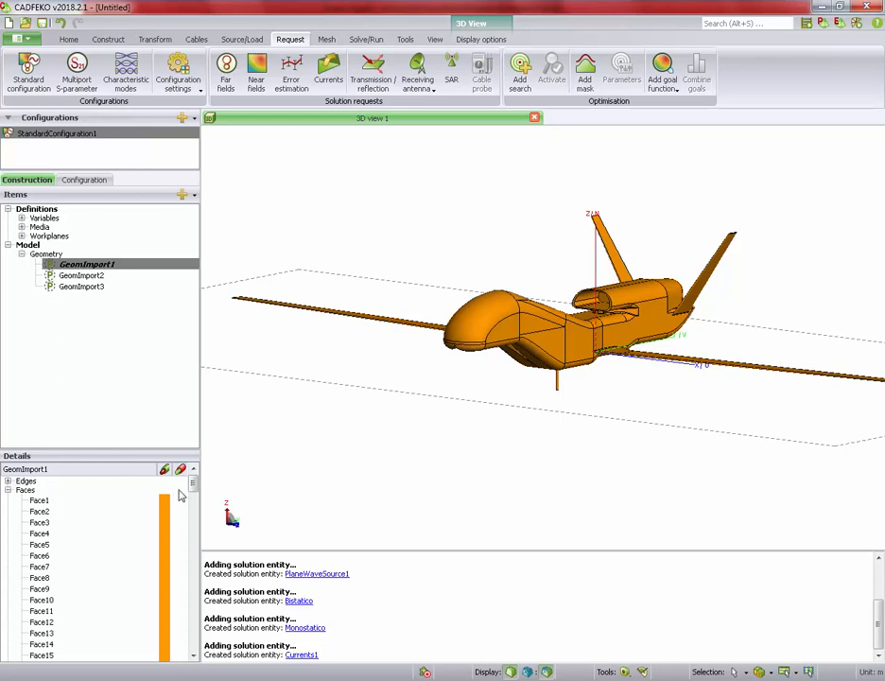
left_click_drag(193, 486, 191, 652)
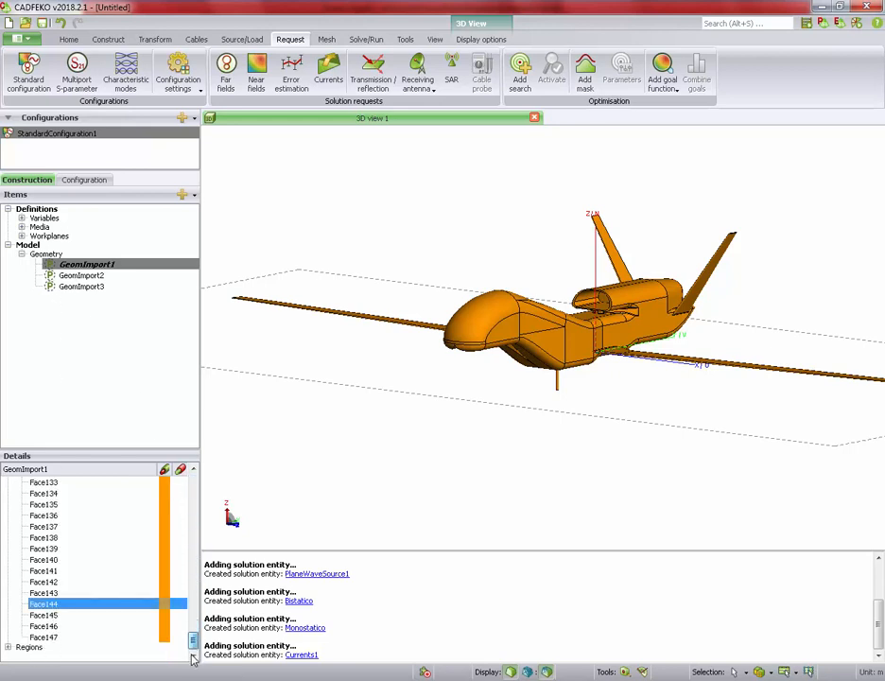
left_click(87, 638)
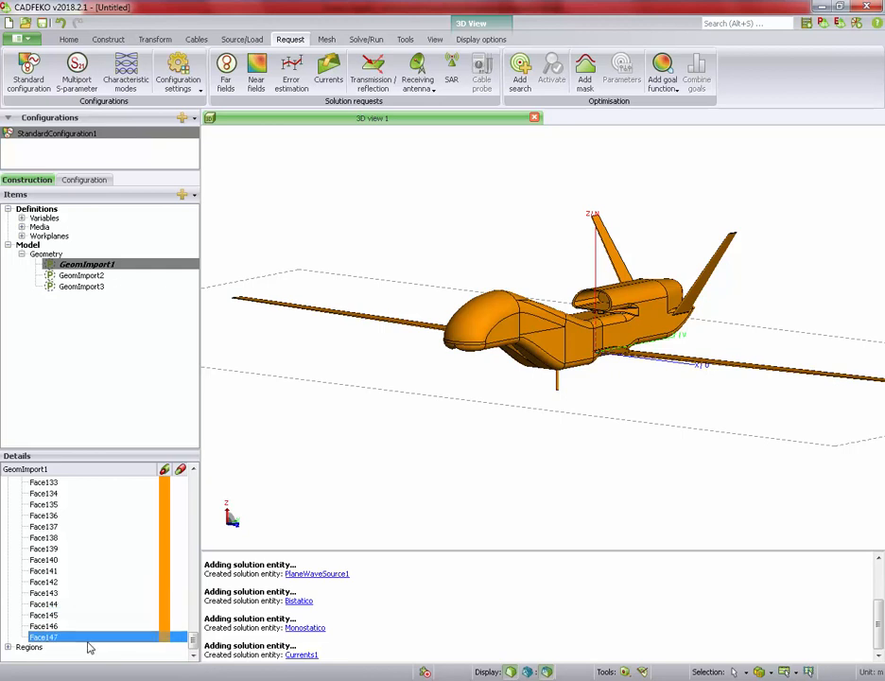
left_click_drag(193, 646, 192, 475)
left_click(69, 504, "shift")
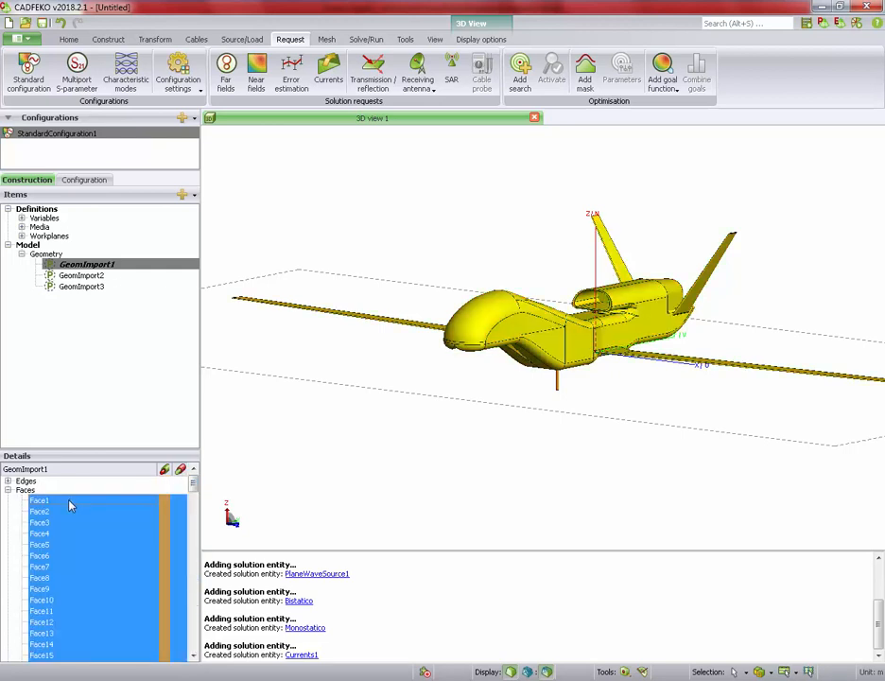
right_click(69, 503)
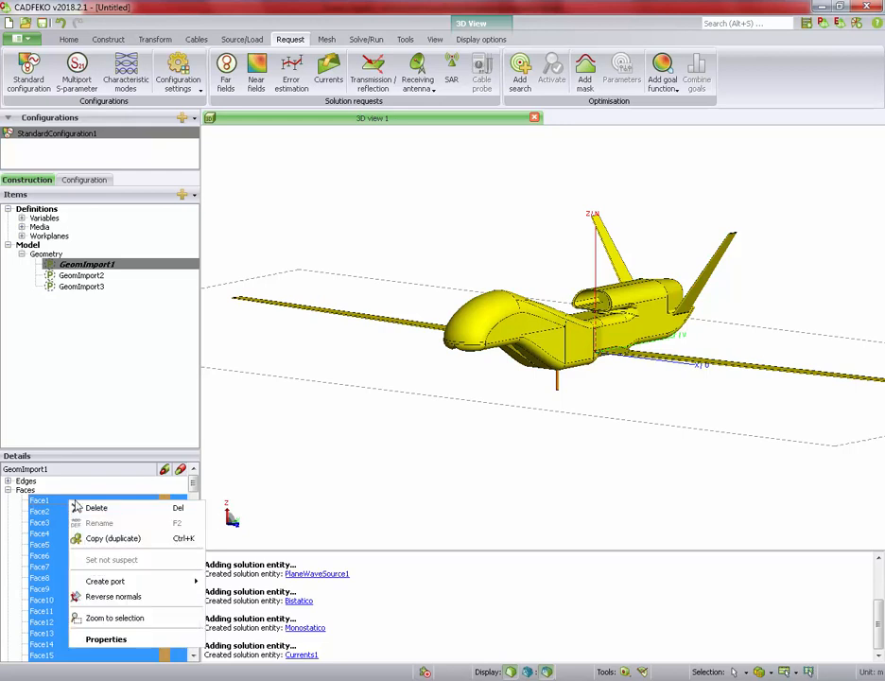
left_click(128, 639)
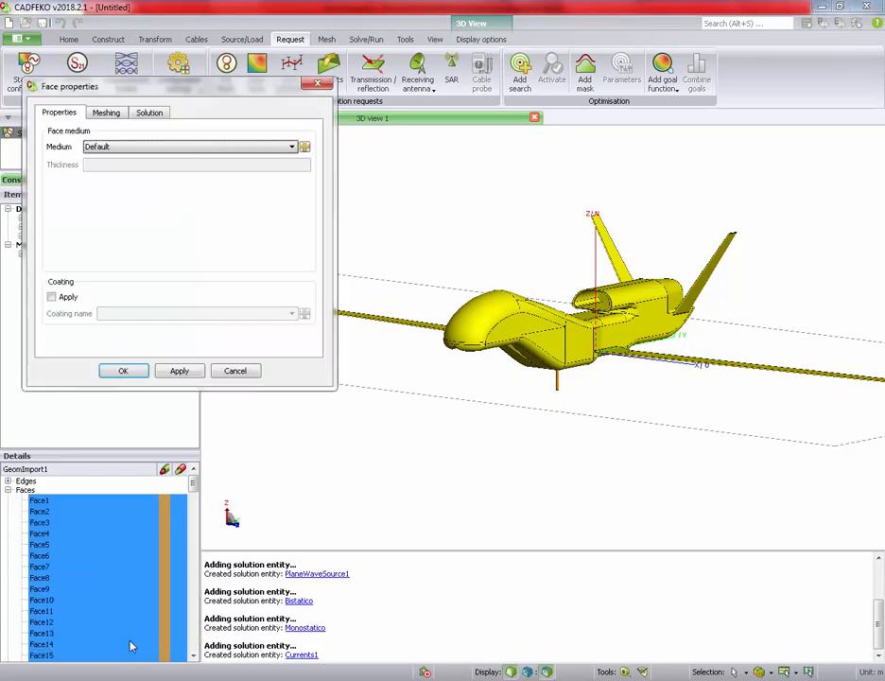
left_click(153, 114)
left_click(303, 150)
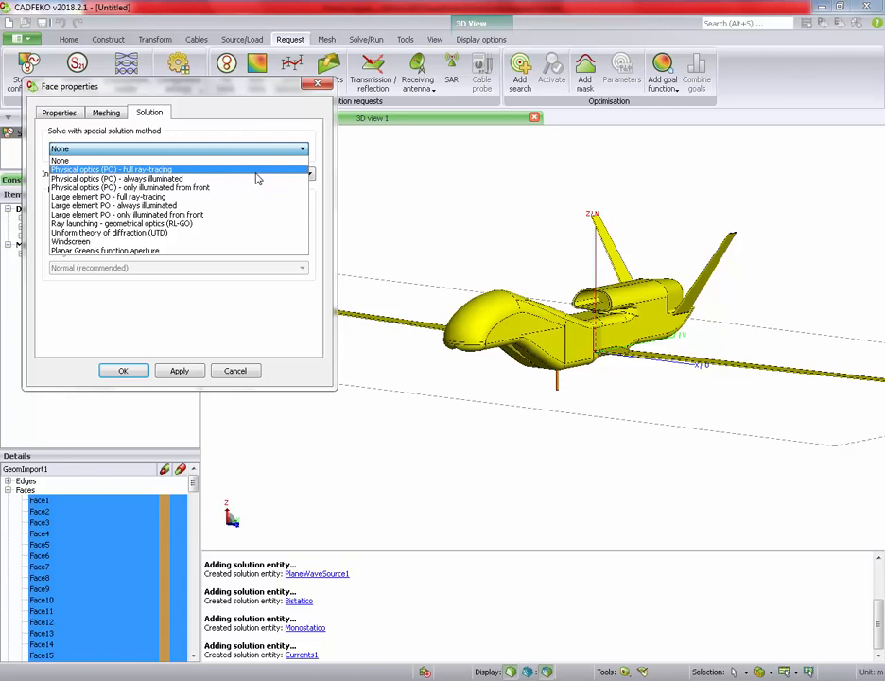
left_click(256, 171)
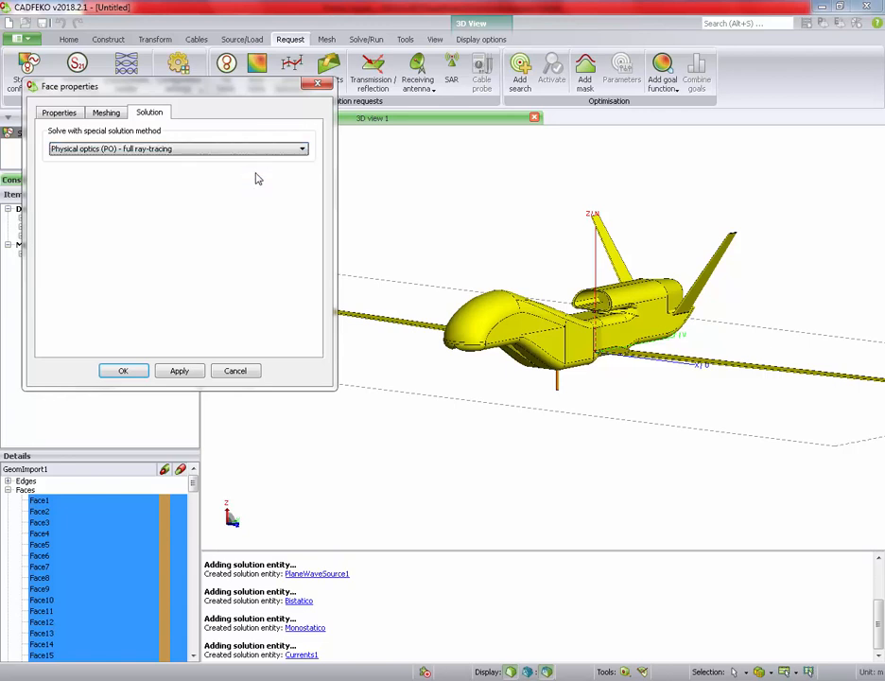
left_click(180, 371)
left_click(123, 371)
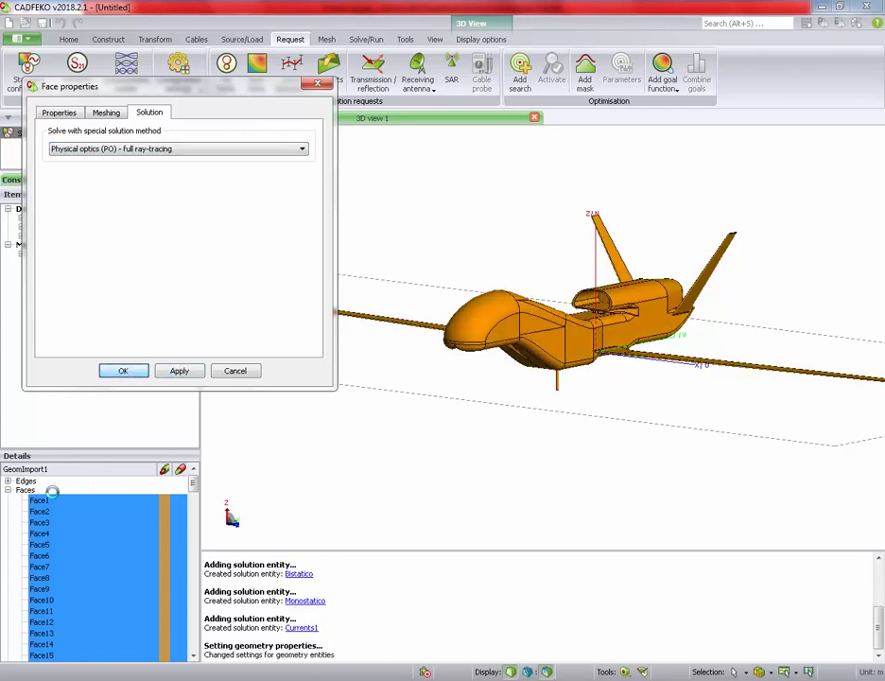
- Set the special solution method of GeomImport2 faces Face148, Face149 and Face150 to Physical optics (PO) - full ray-tracing
left_click(87, 276)
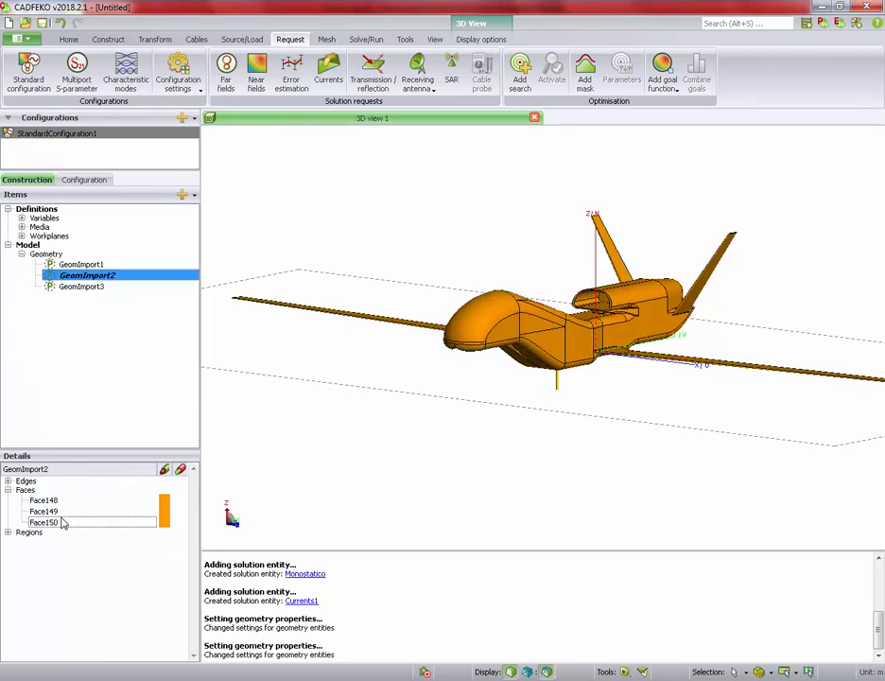
left_click_drag(55, 500, 57, 531)
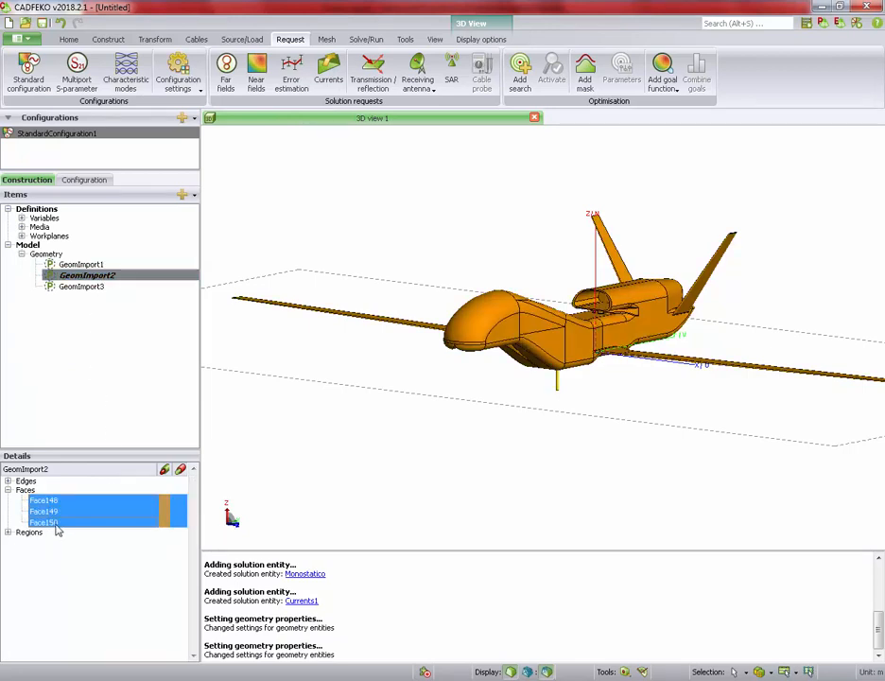
right_click(57, 532)
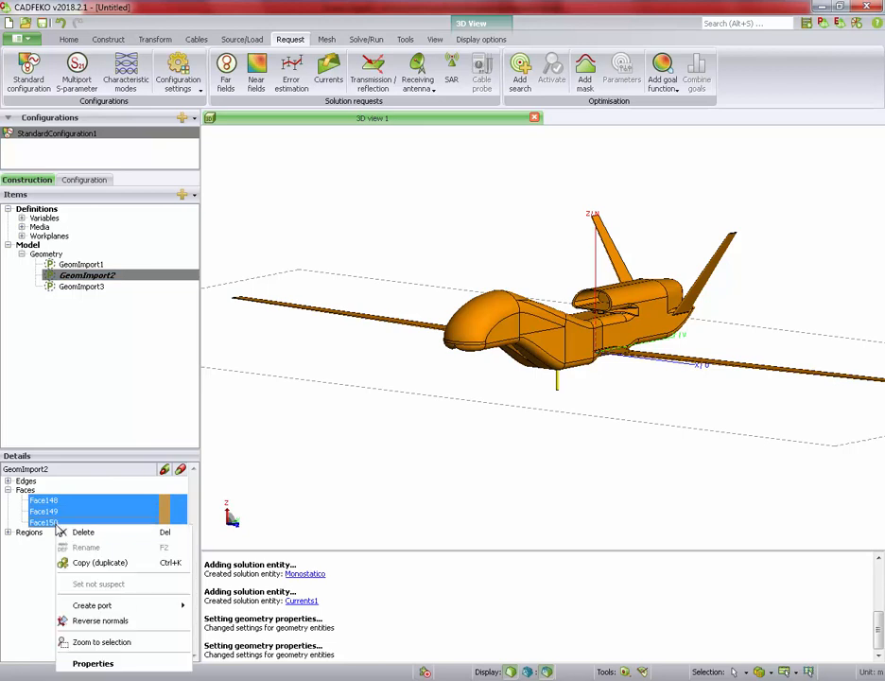
left_click(108, 664)
left_click(150, 112)
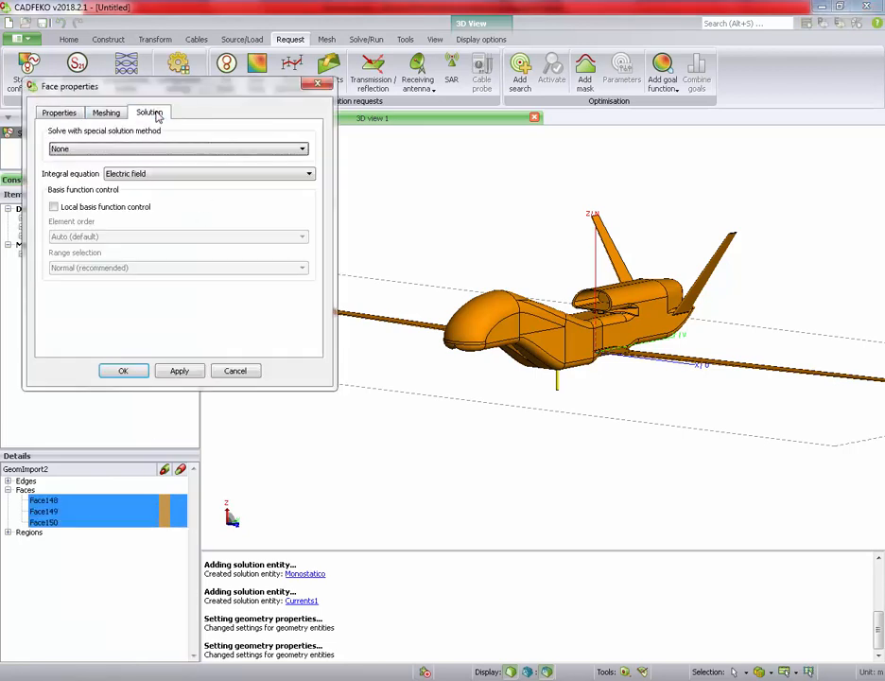
left_click(161, 151)
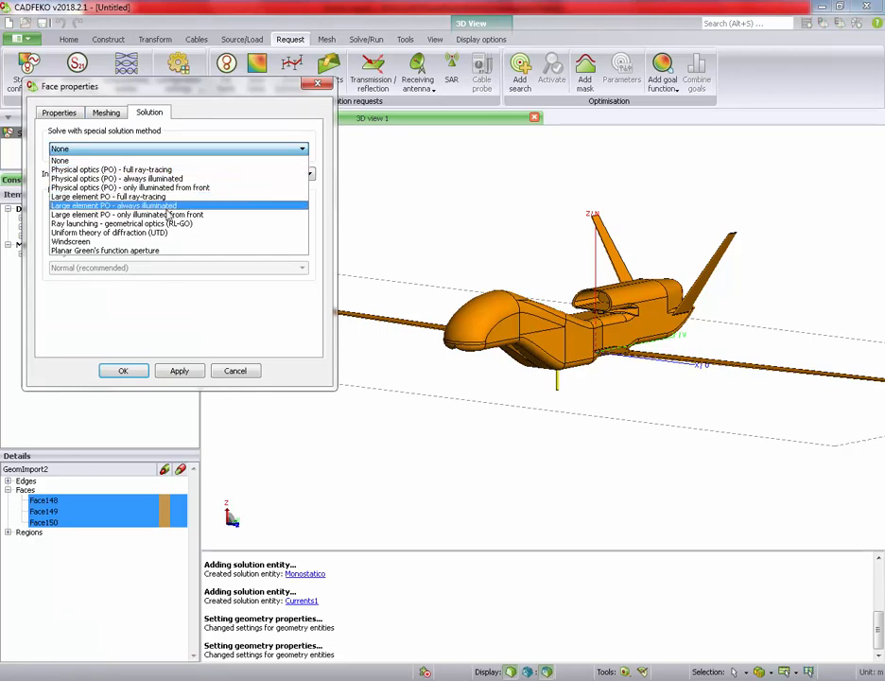
left_click(173, 170)
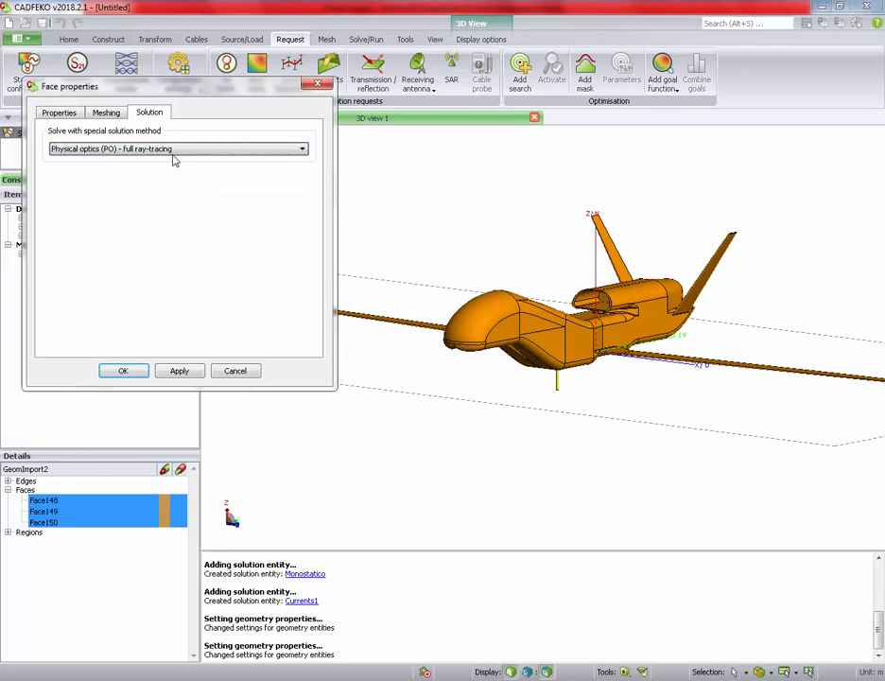
left_click(186, 372)
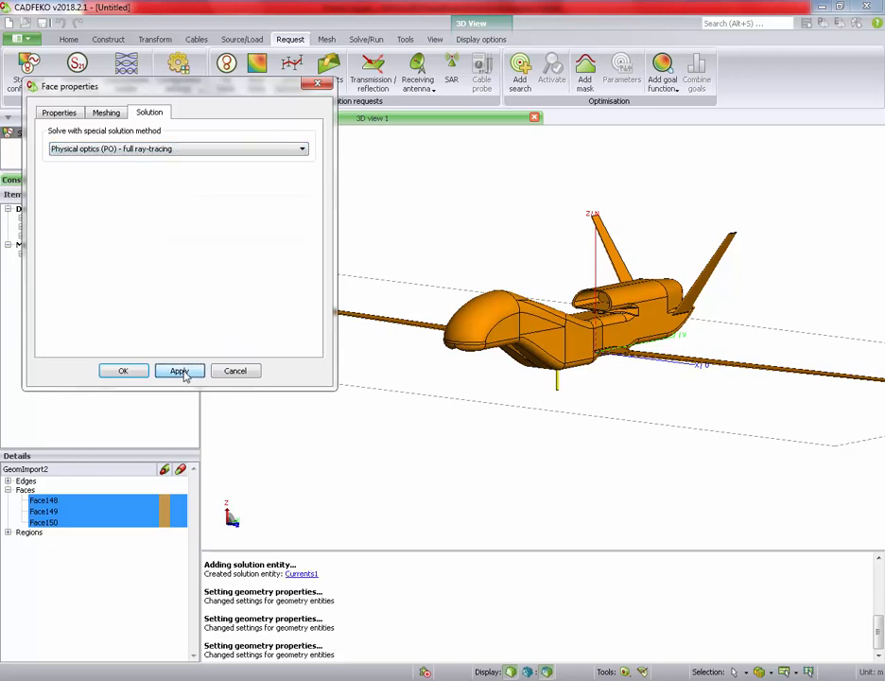
left_click(124, 371)
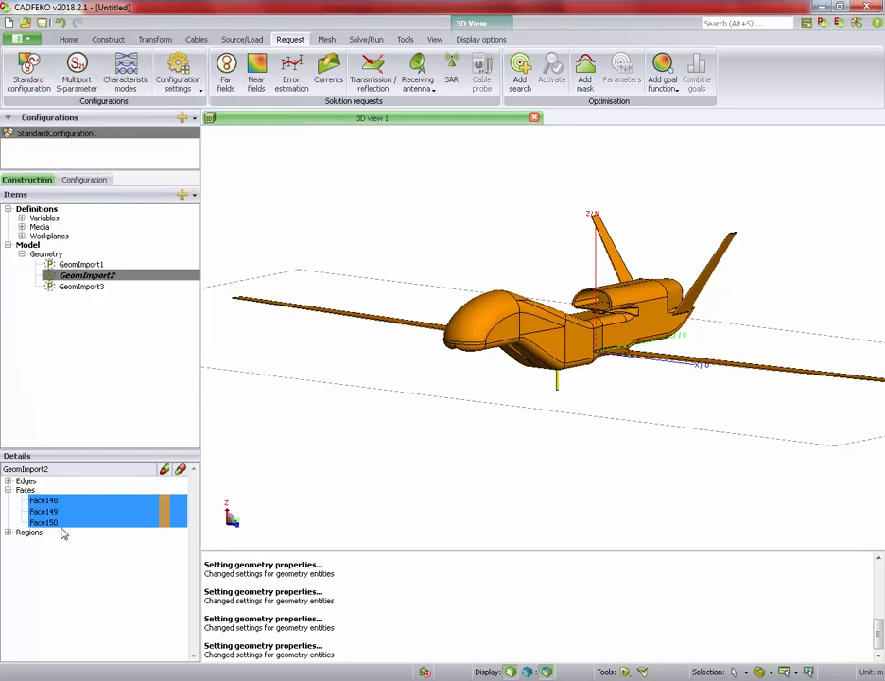
- Inspect the individual GeomImport2 faces and the thin rod beneath the drone's fuselage from several angles
left_click(65, 511)
left_click(66, 524)
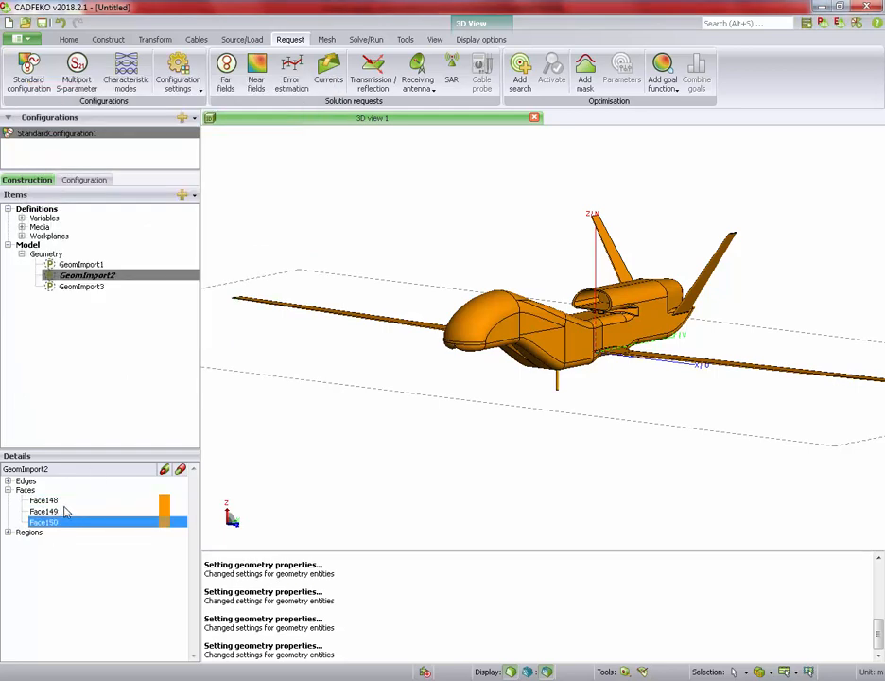
left_click(59, 500)
left_click_drag(470, 382, 536, 387)
scroll(537, 430, "up", 6)
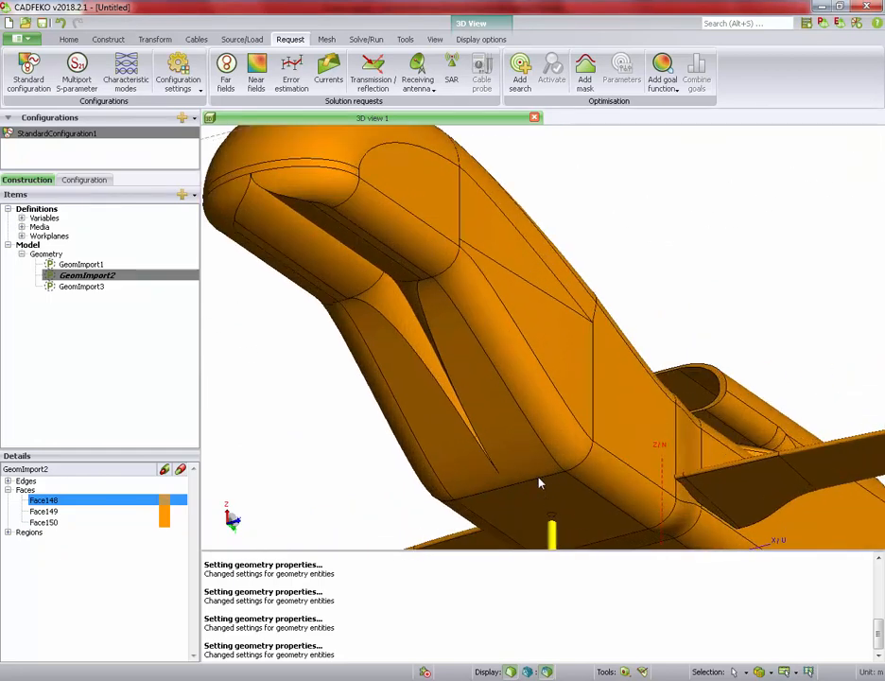
scroll(553, 486, "down", 3)
scroll(558, 522, "down", 8)
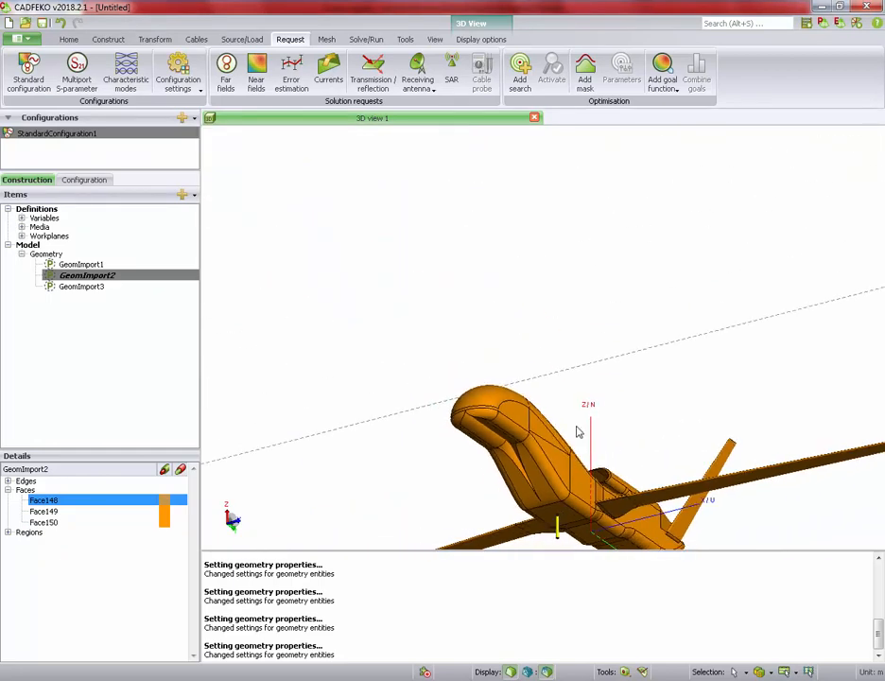
scroll(567, 522, "up", 4)
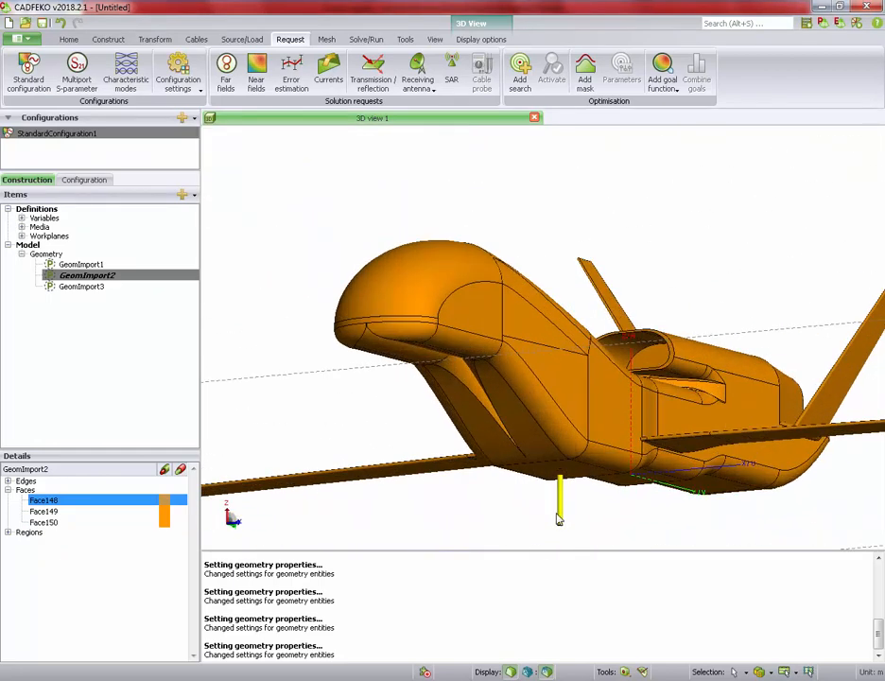
scroll(568, 525, "down", 2)
left_click_drag(563, 528, 563, 529)
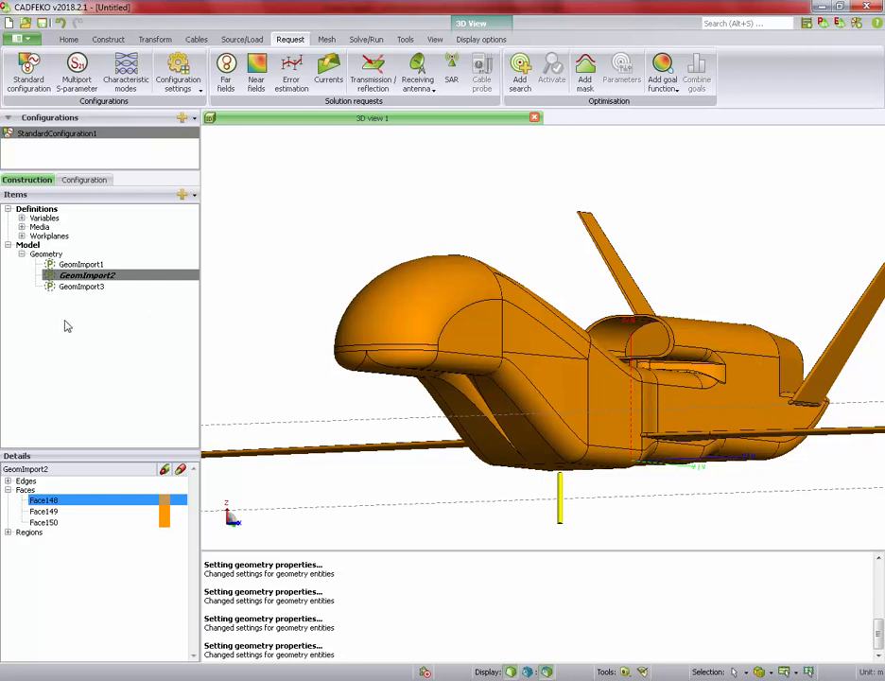
- Set the special solution method of GeomImport3's Face151 to Physical optics (PO) - full ray-tracing
left_click(90, 286)
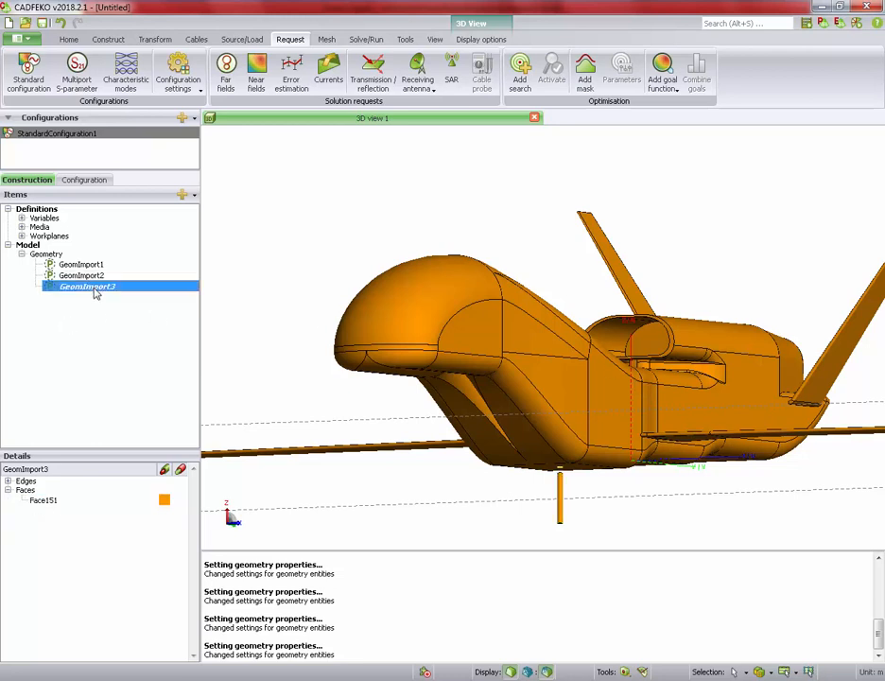
left_click(43, 501)
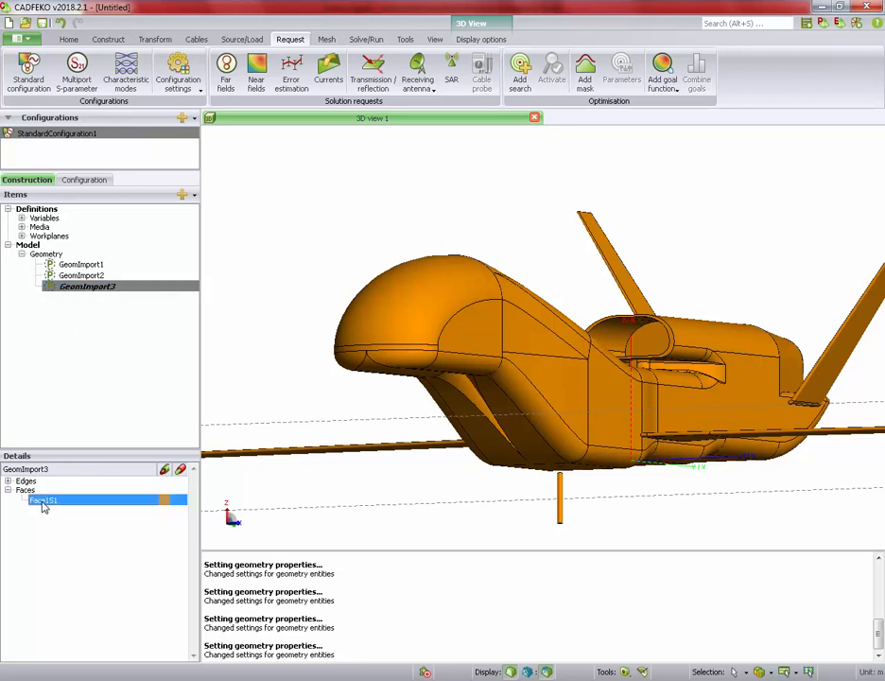
right_click(41, 505)
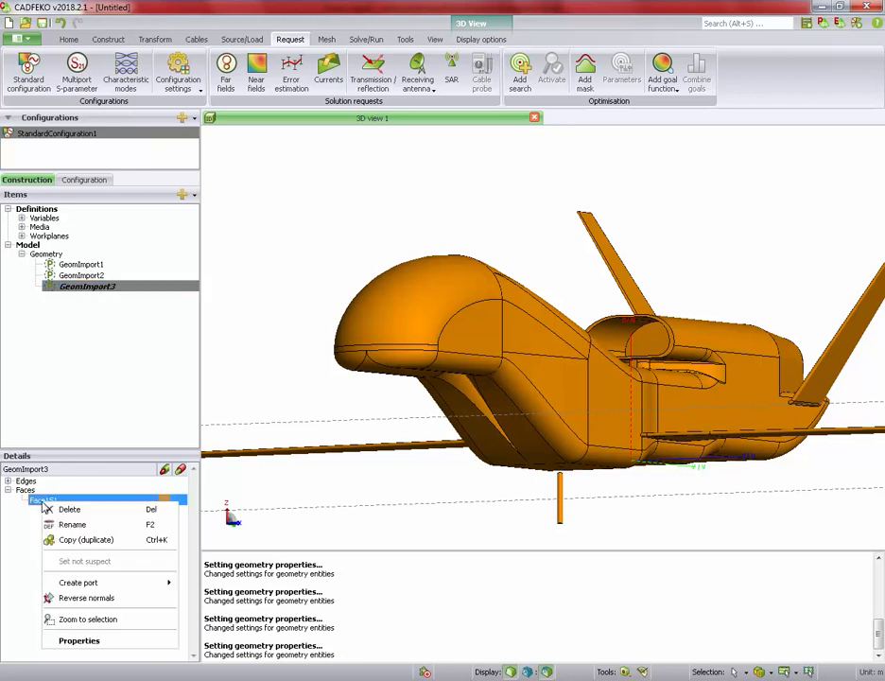
left_click(98, 645)
left_click(150, 112)
left_click(137, 149)
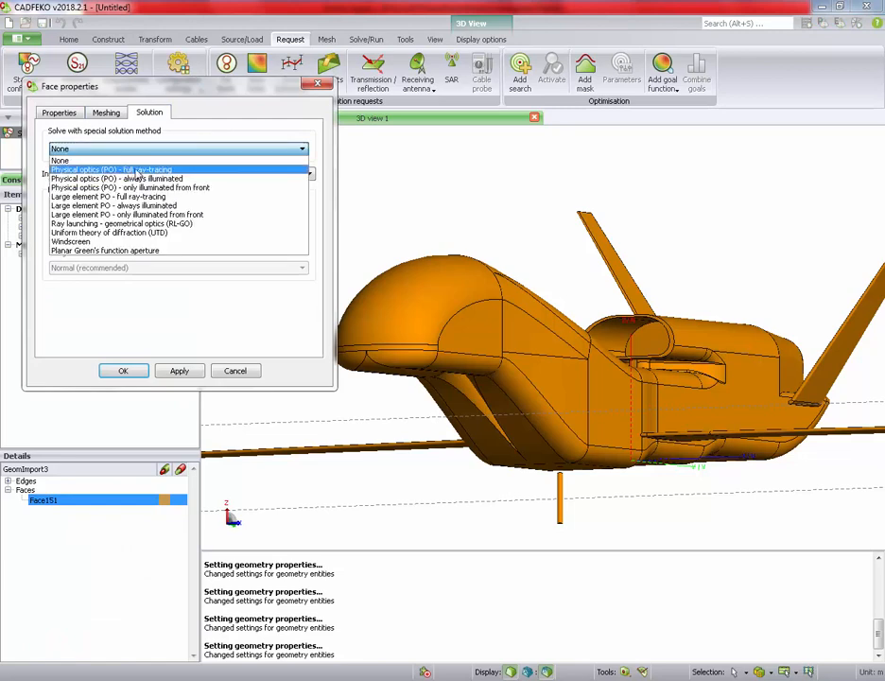
left_click(137, 170)
left_click(187, 372)
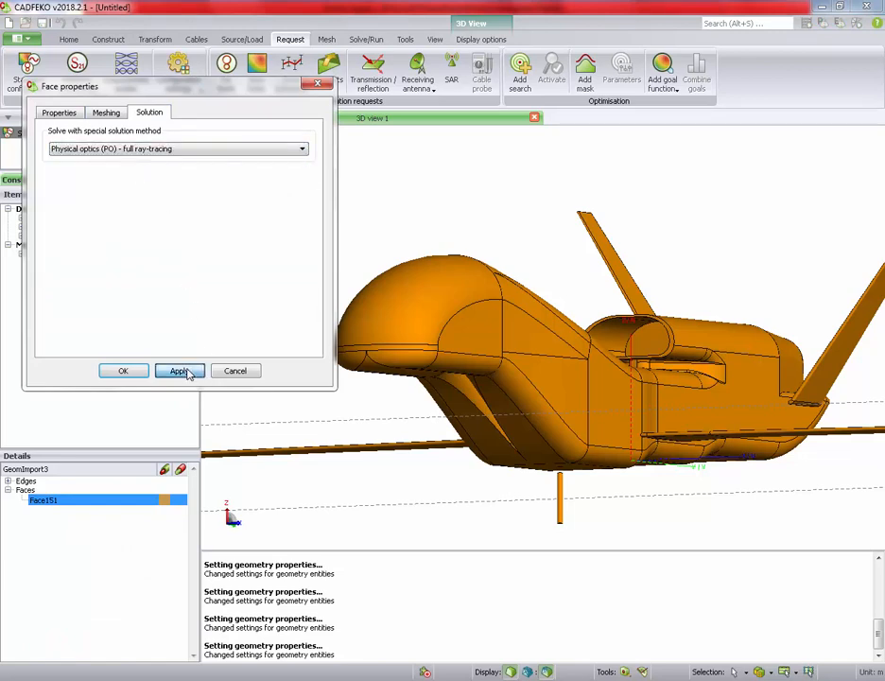
left_click(123, 371)
- Save the project as a CADFEKO model named Drone_1 in the FEKO folder
scroll(397, 310, "down", 5)
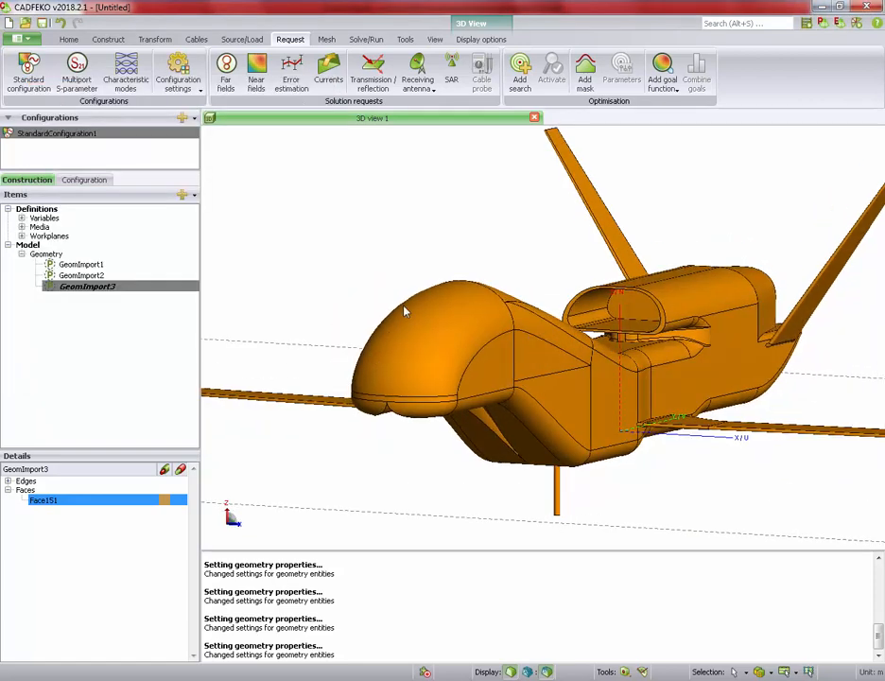
left_click(85, 265)
left_click(87, 288)
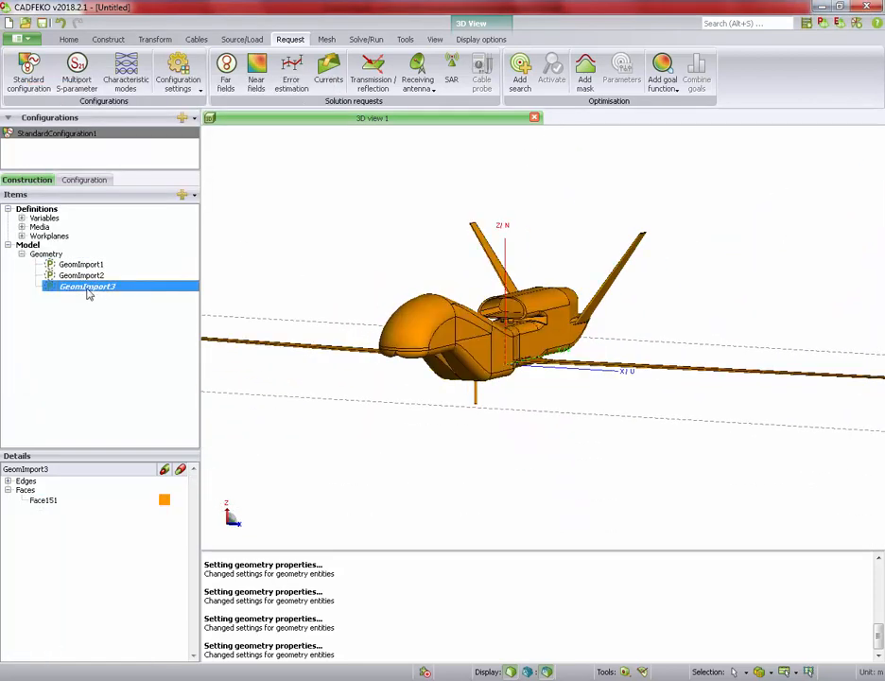
left_click_drag(480, 374, 568, 364)
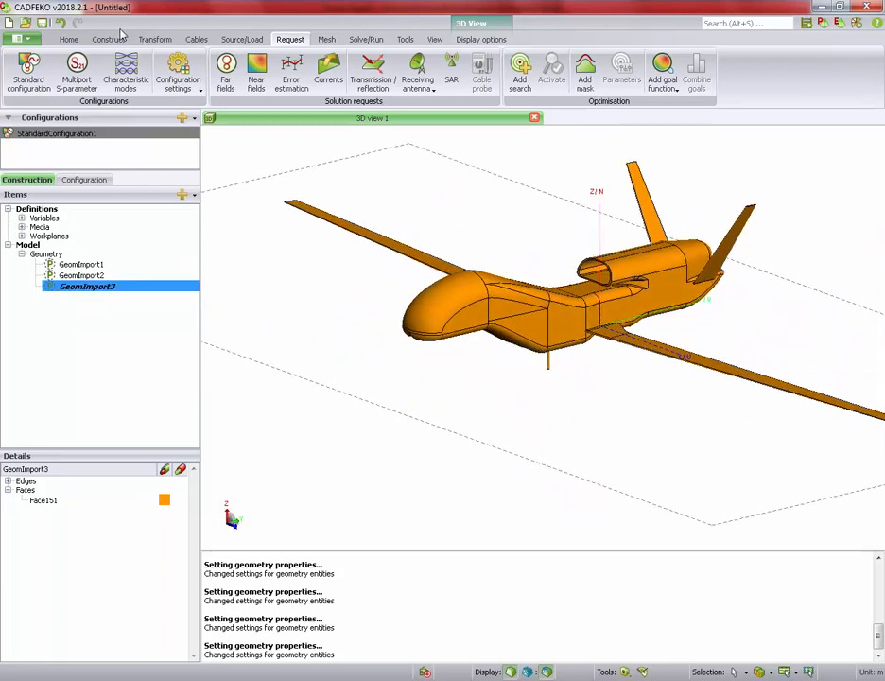
left_click(29, 43)
left_click(49, 147)
type("Drone_")
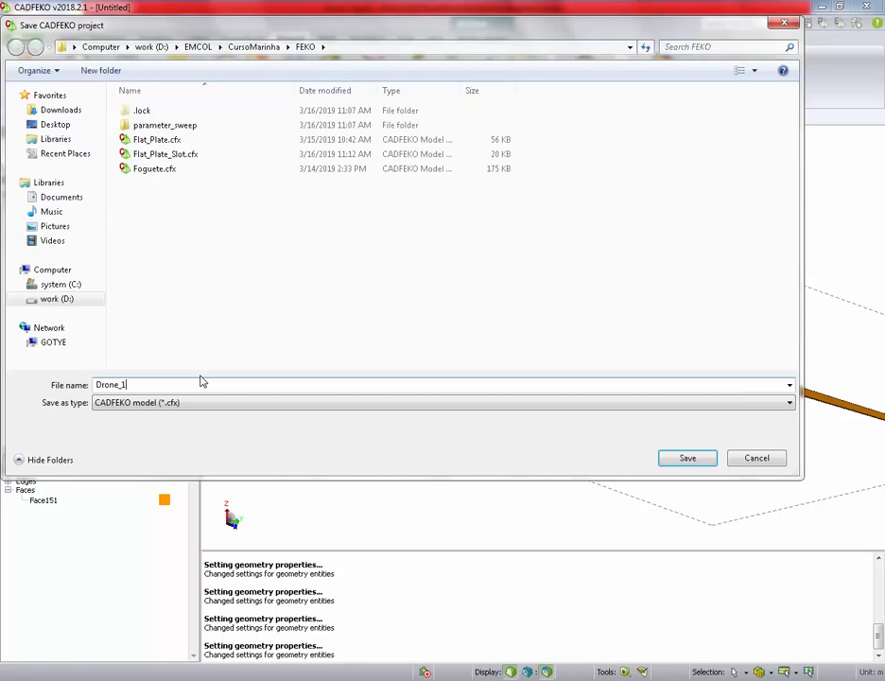
type("1")
key("Return")
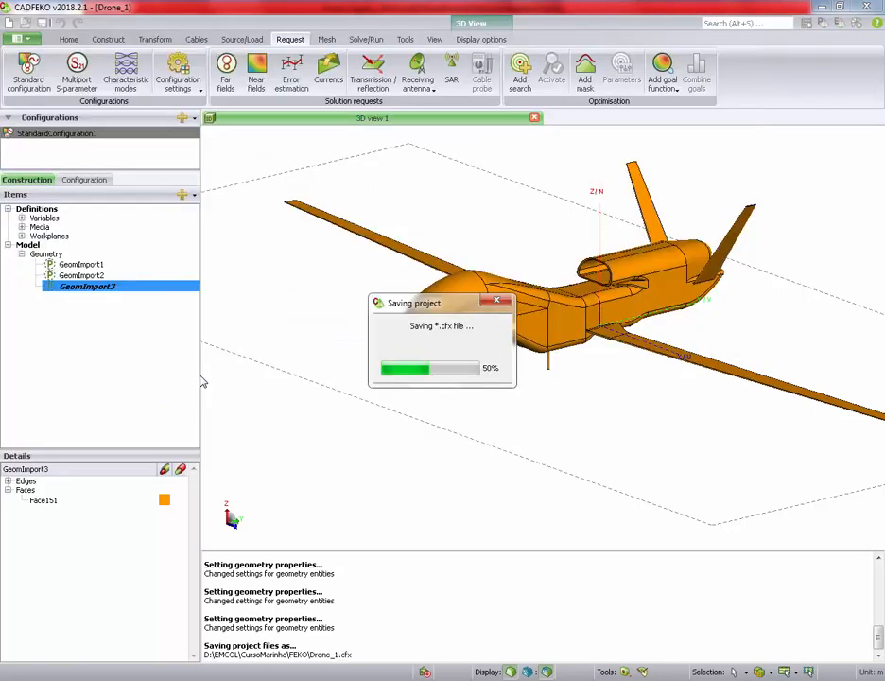
- Create a mesh of all the drone geometry with the Standard mesh size
left_click_drag(376, 321, 438, 316)
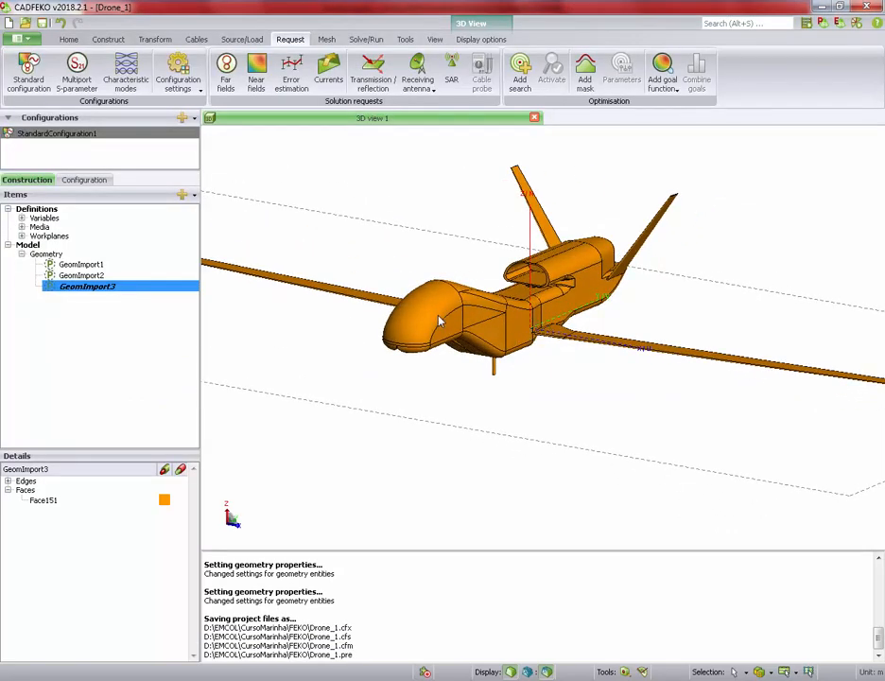
scroll(438, 316, "down", 3)
left_click(327, 39)
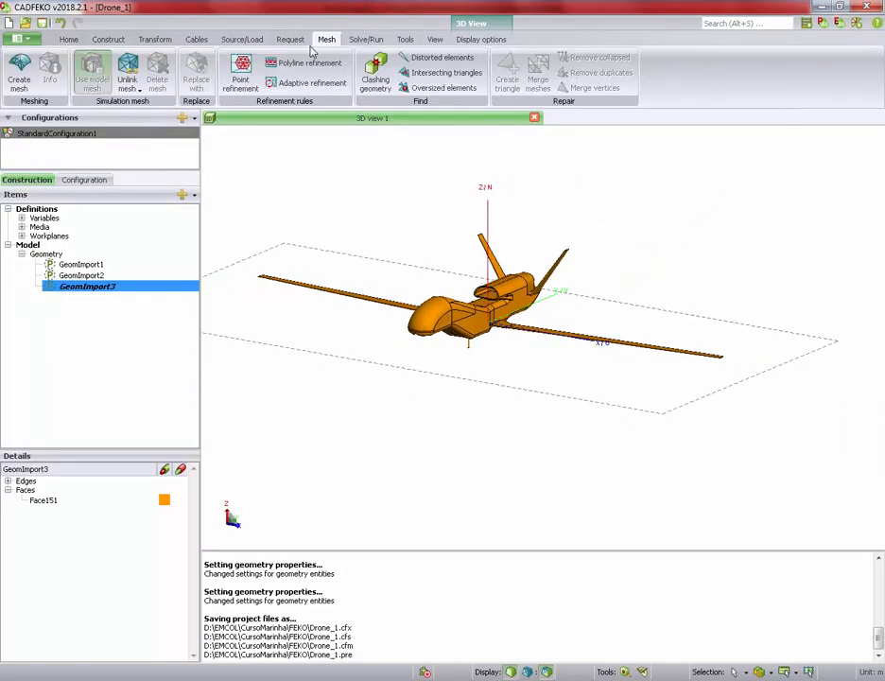
left_click(19, 64)
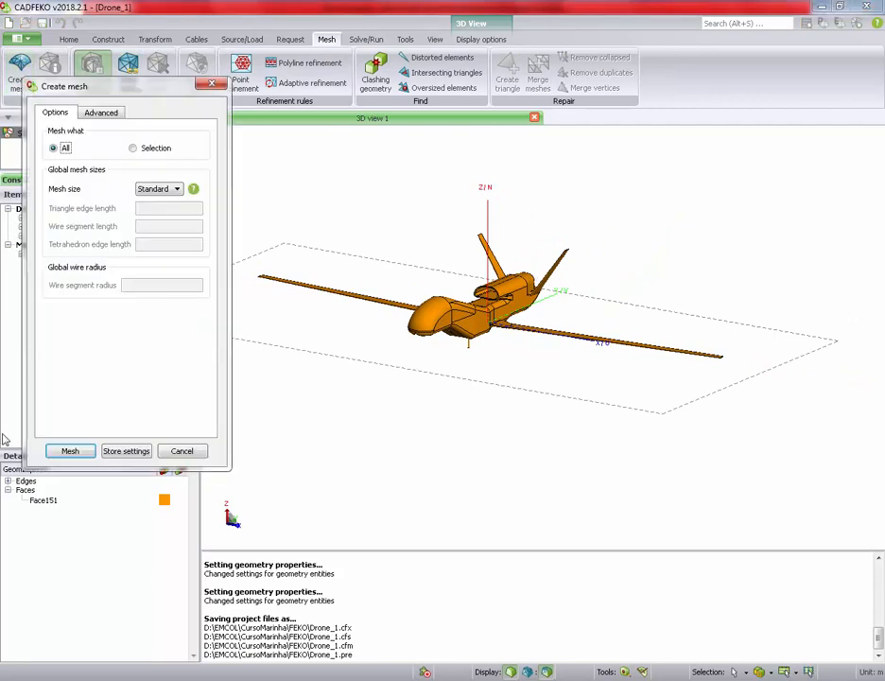
left_click(68, 450)
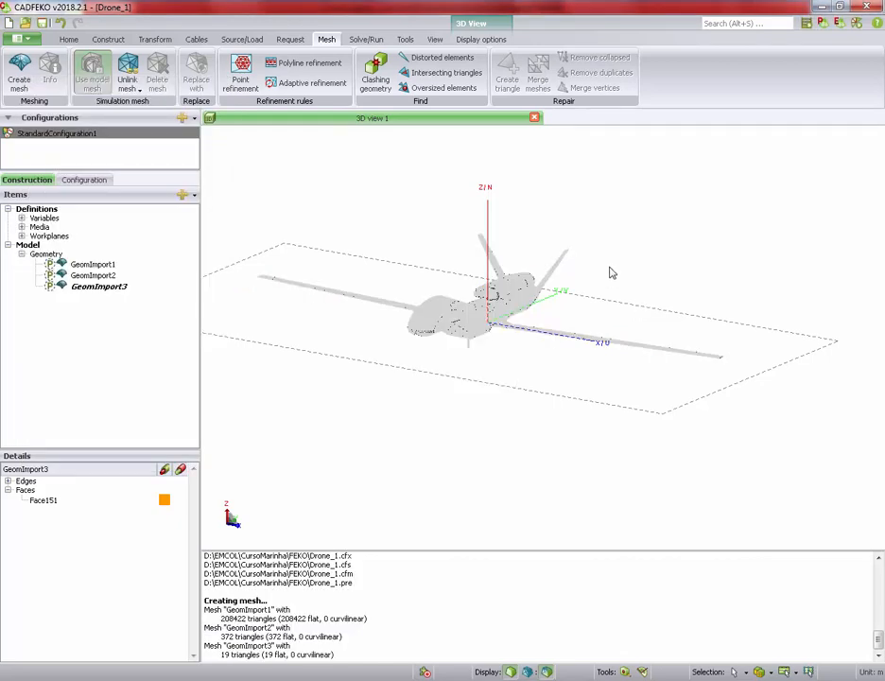
- Examine the triangle mesh of the whole drone and of each imported part, up close on the nose and fuselage
middle_click_drag(602, 320, 498, 351)
scroll(498, 351, "up", 8)
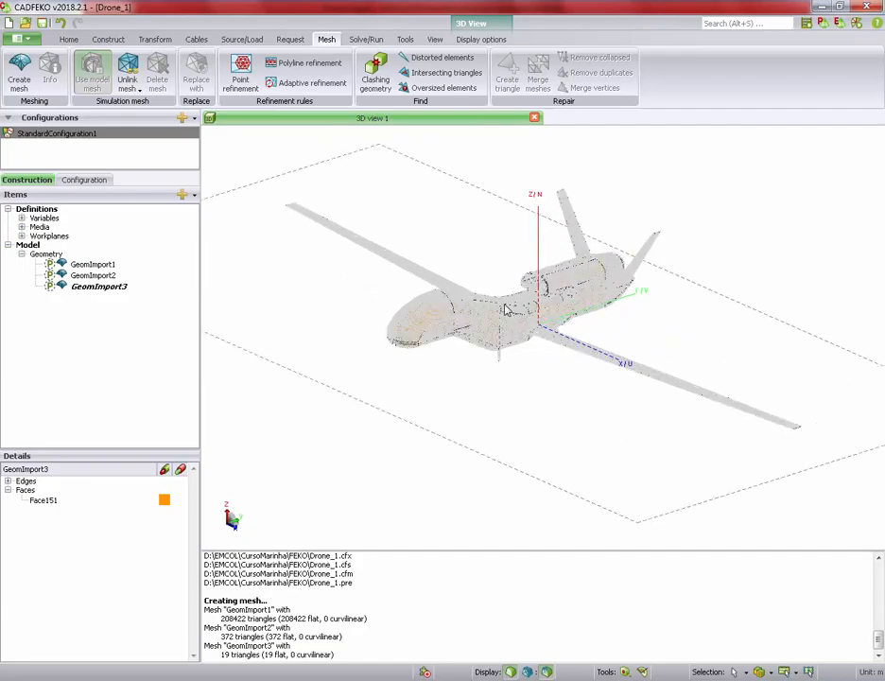
scroll(501, 322, "down", 8)
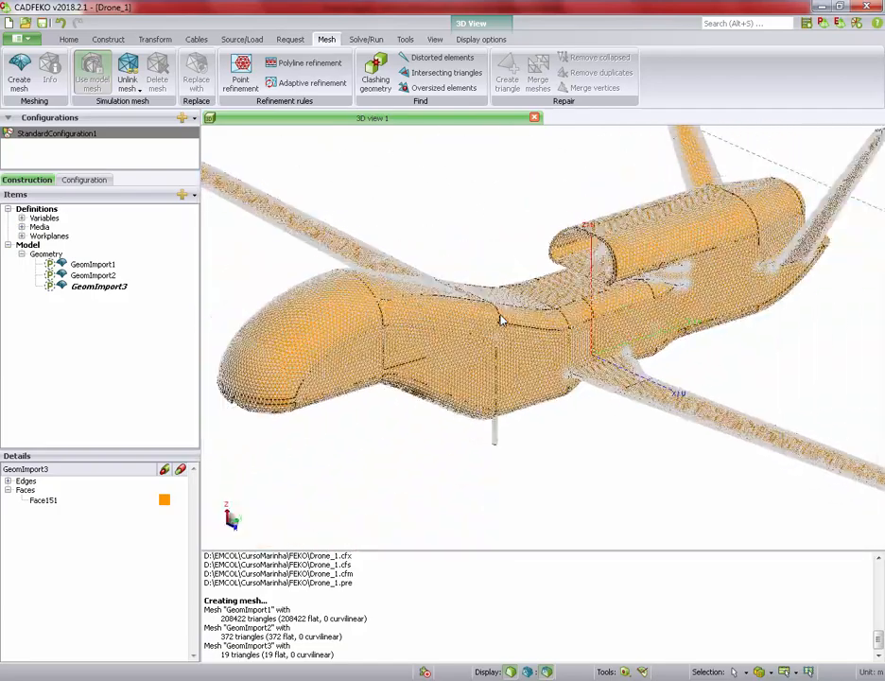
mouse_move(501, 321)
middle_mouse_down()
mouse_move(457, 212)
mouse_move(506, 304)
middle_mouse_up()
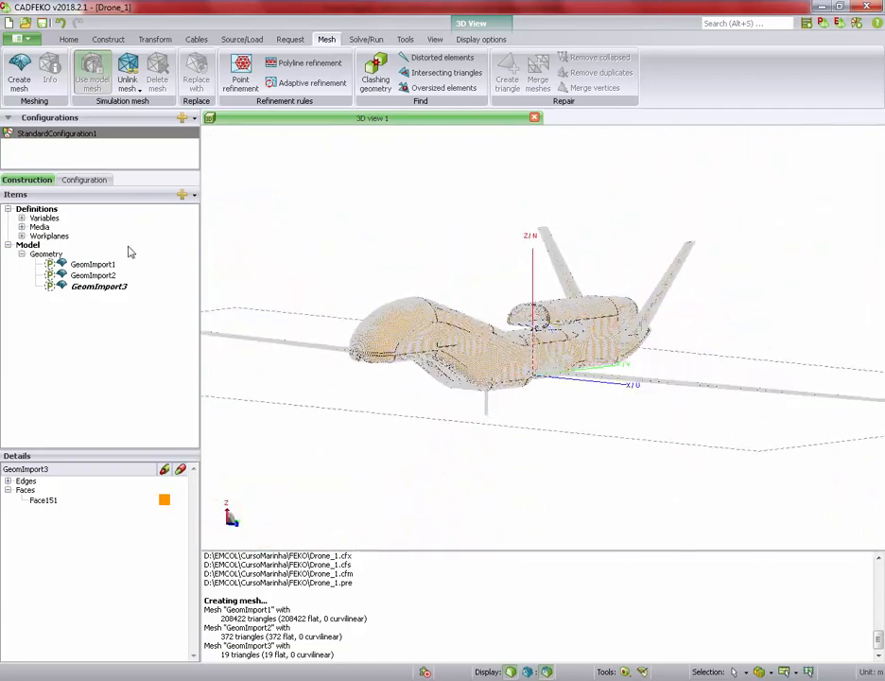
left_click(92, 263)
left_click(95, 275)
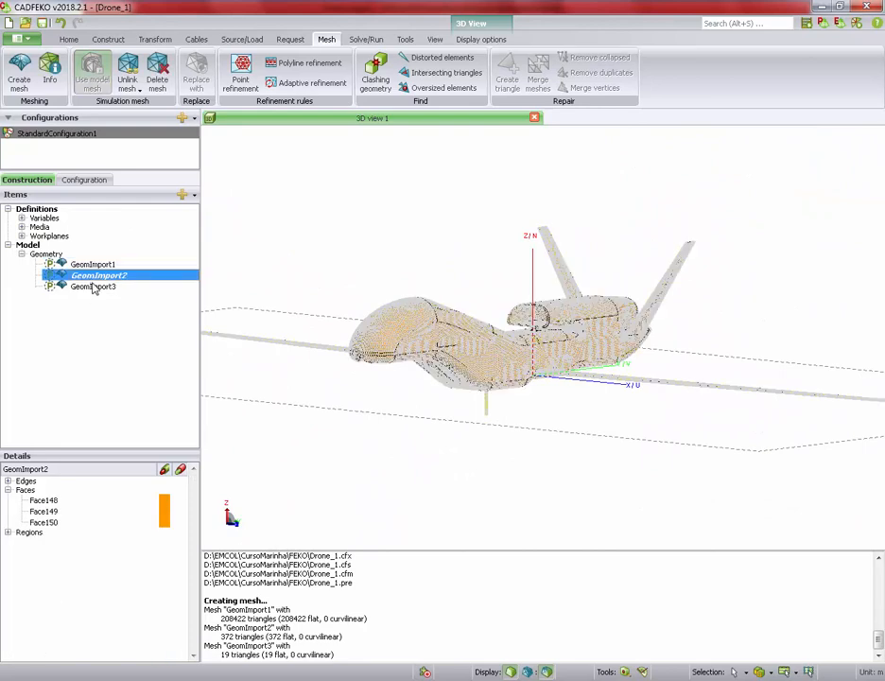
left_click(94, 286)
left_click(94, 275)
left_click(94, 264)
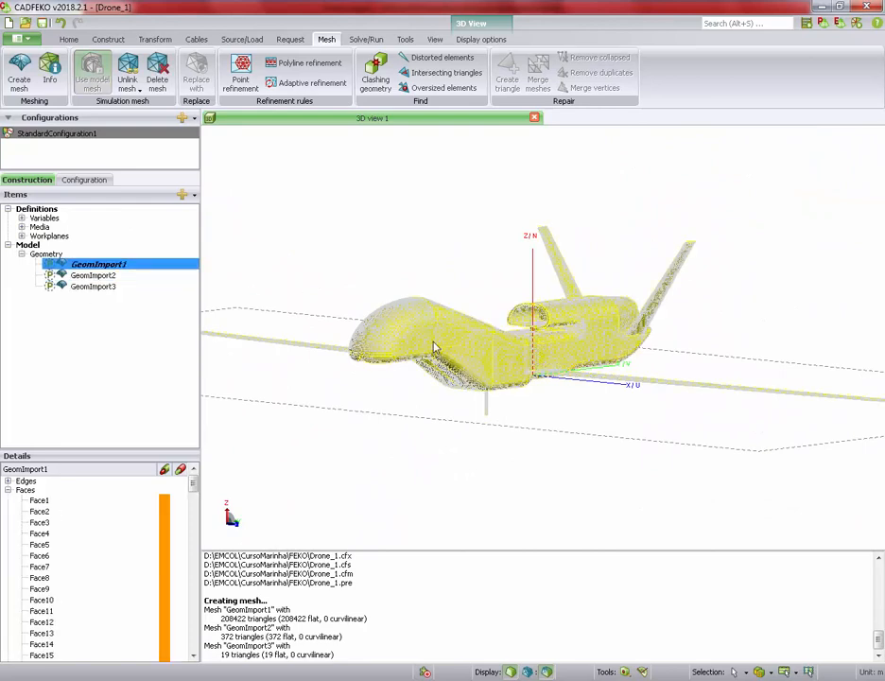
scroll(437, 342, "down", 6)
scroll(446, 323, "up", 4)
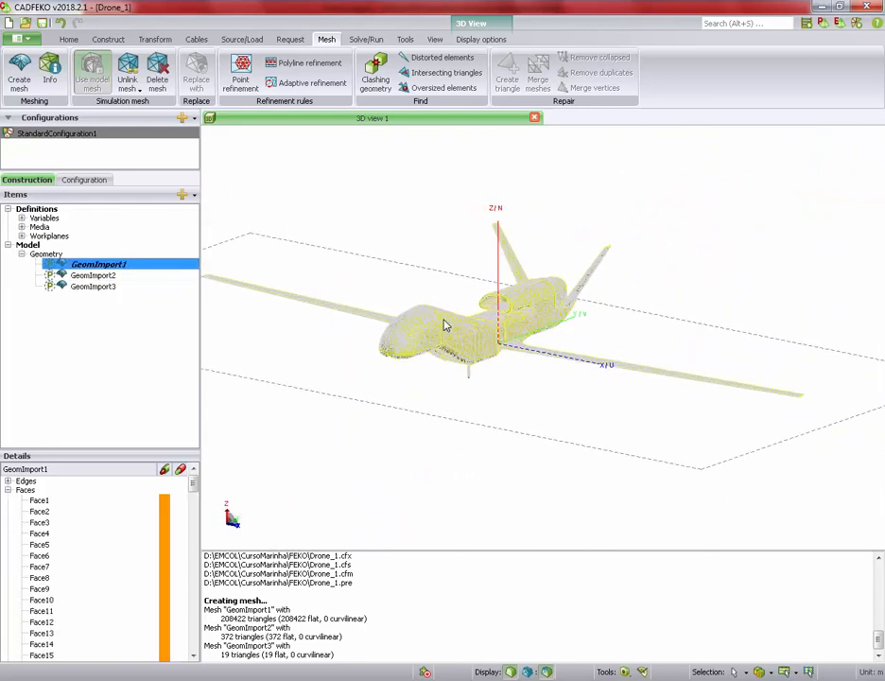
mouse_move(446, 325)
middle_mouse_down()
mouse_move(529, 331)
mouse_move(381, 312)
mouse_move(460, 231)
mouse_move(477, 357)
middle_mouse_up()
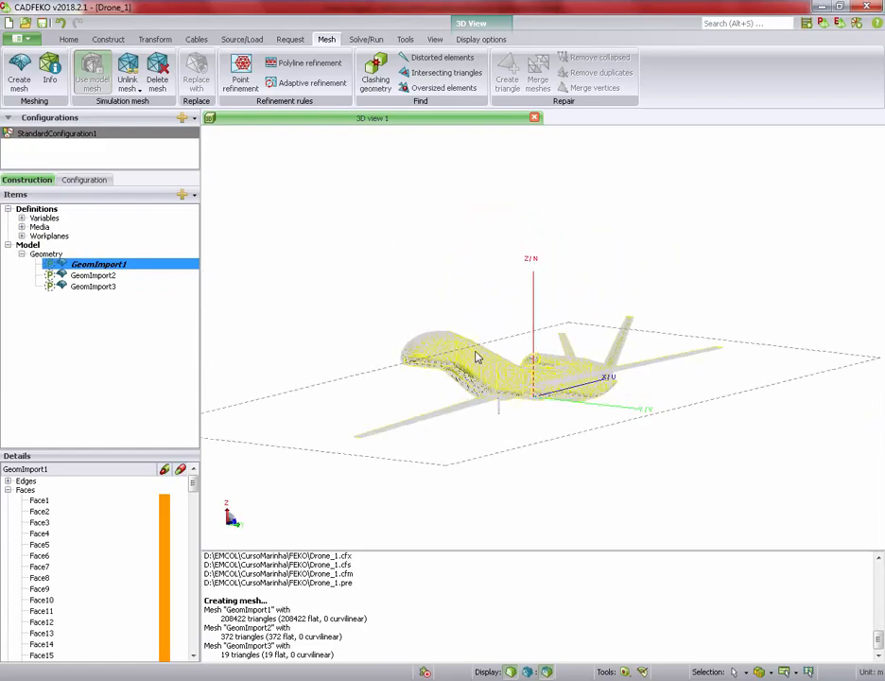
scroll(477, 357, "up", 3)
scroll(474, 357, "up", 3)
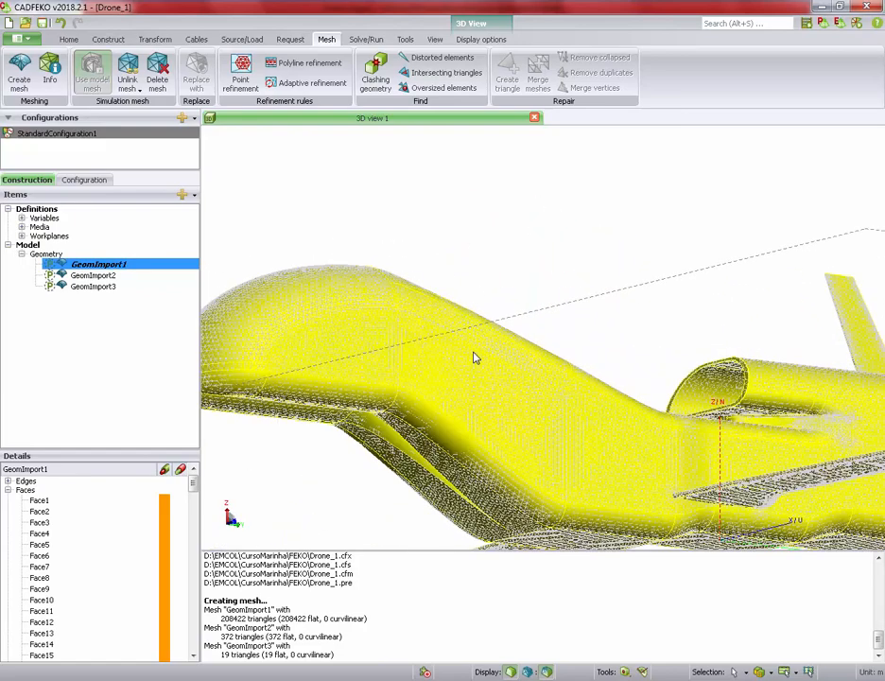
- Inspect the meshed drone from several angles and distances, from the fuselage up close to the whole aircraft
scroll(474, 358, "up", 2)
scroll(474, 357, "down", 5)
mouse_move(474, 358)
middle_mouse_down()
mouse_move(518, 363)
mouse_move(540, 357)
mouse_move(539, 334)
middle_mouse_up()
scroll(517, 295, "down", 5)
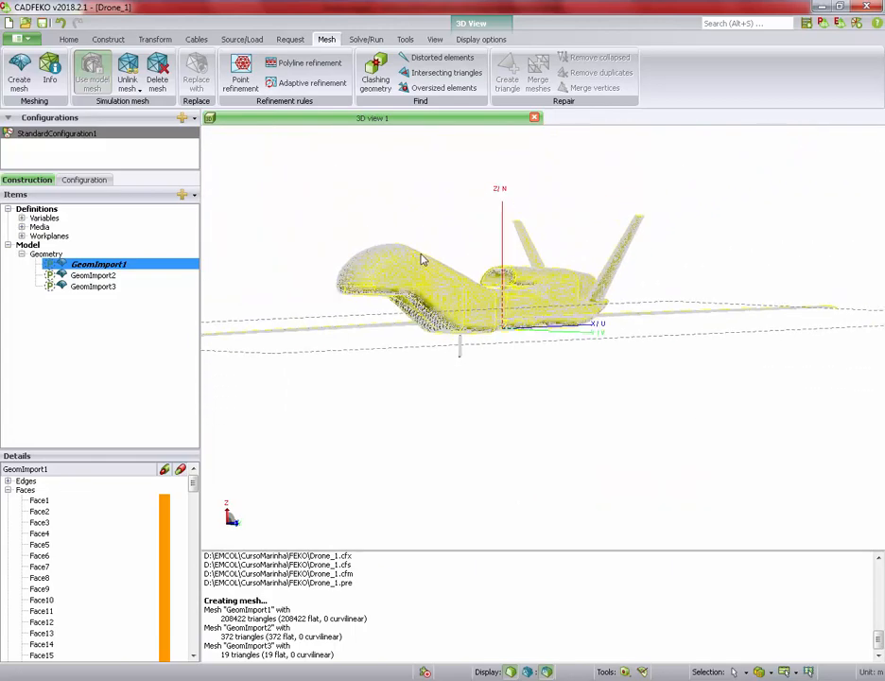
mouse_move(423, 260)
middle_mouse_down()
mouse_move(638, 330)
mouse_move(426, 301)
mouse_move(363, 252)
middle_mouse_up()
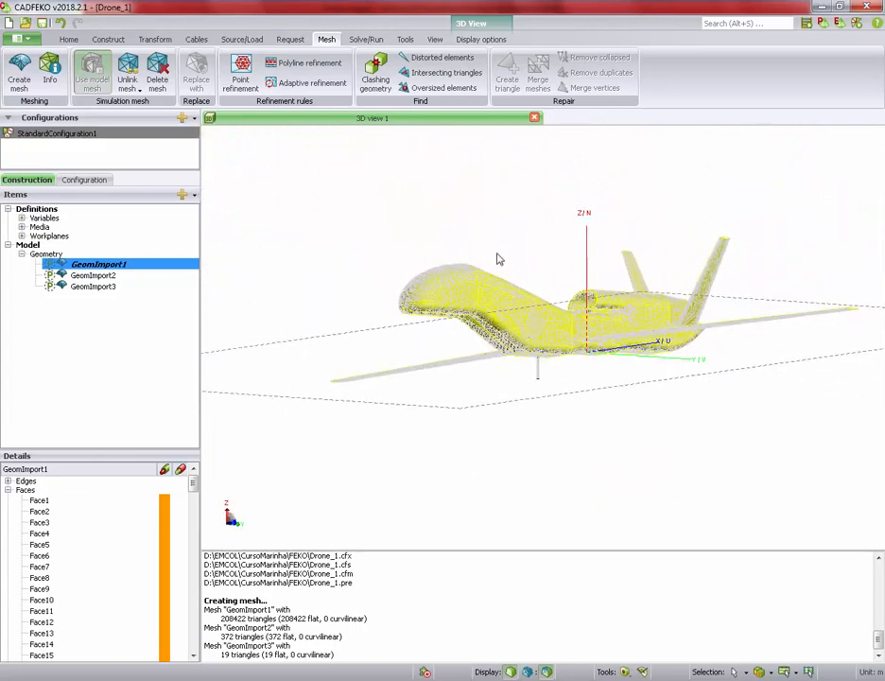
scroll(648, 282, "up", 3)
scroll(625, 332, "up", 5)
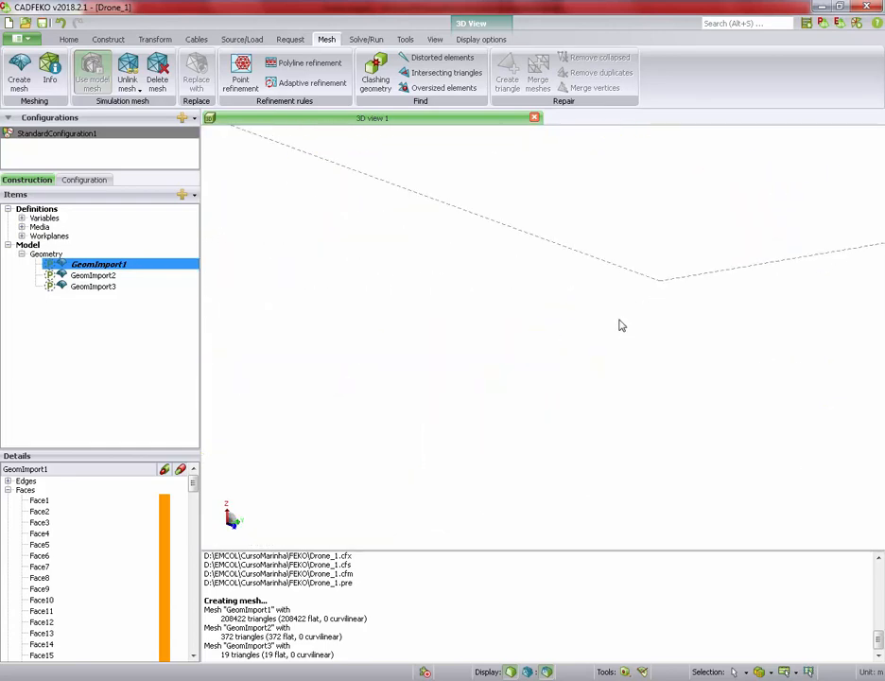
scroll(621, 325, "down", 2)
scroll(620, 325, "down", 5)
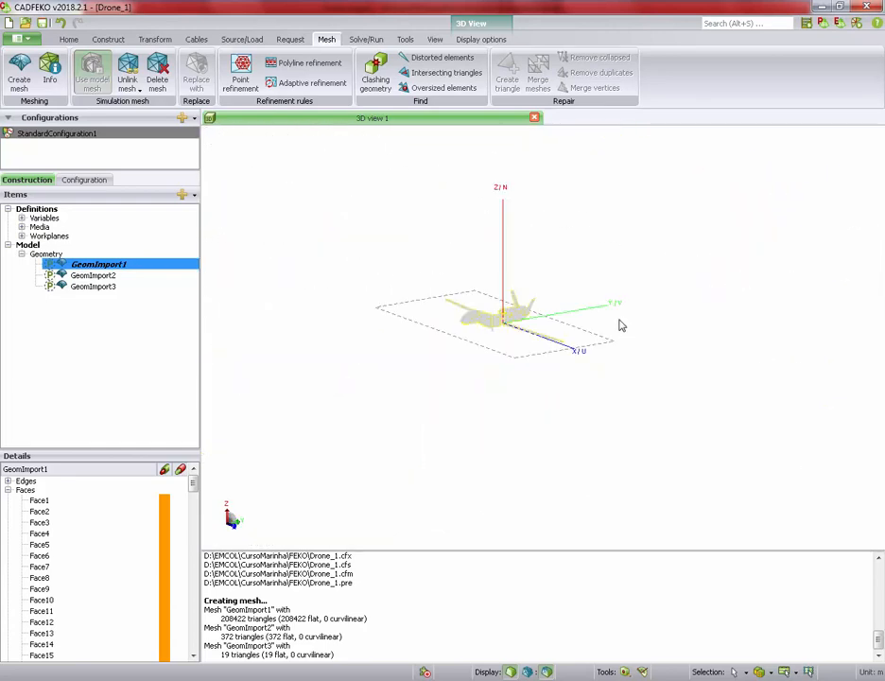
middle_click_drag(484, 287, 511, 300)
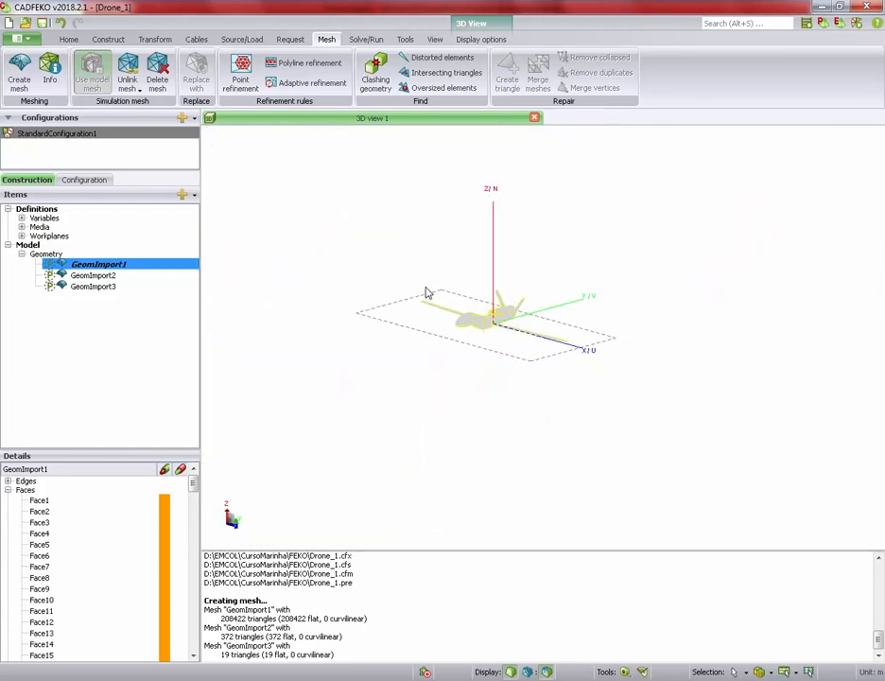
scroll(424, 292, "up", 4)
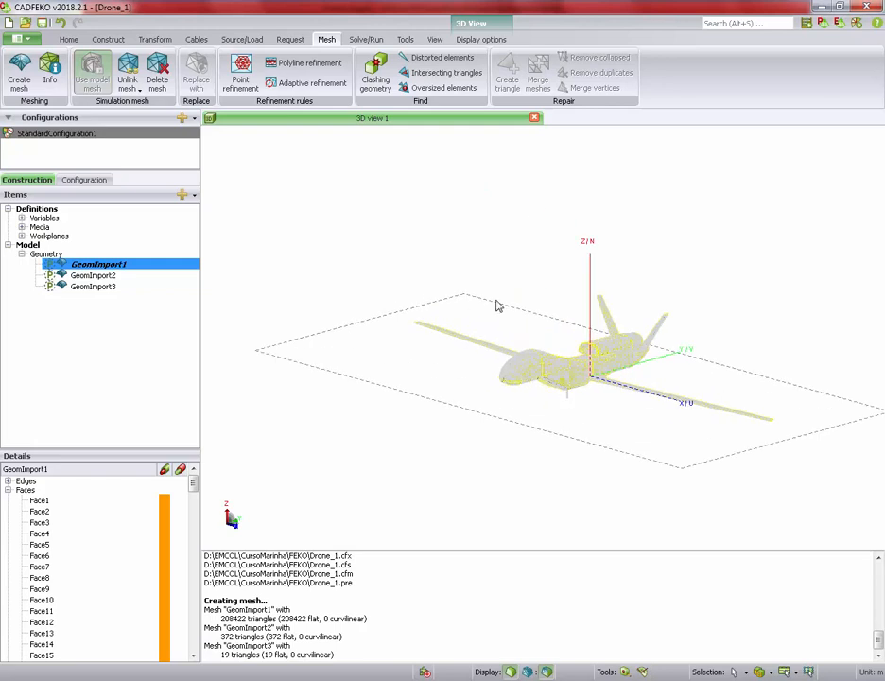
- Run the Feko solver on the Drone_1 model, saving the project first, and close the finished run
left_click(366, 40)
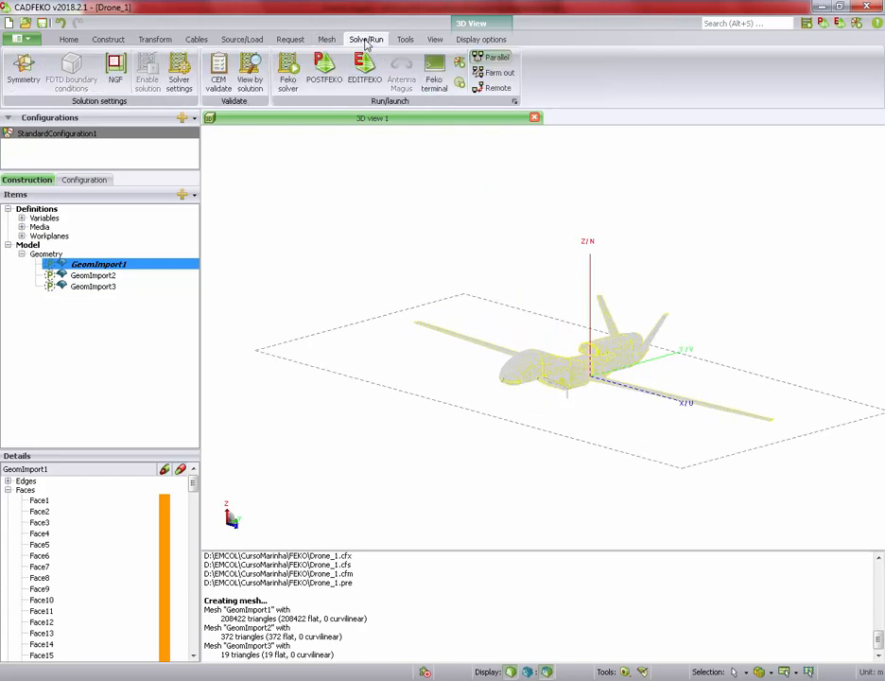
left_click(288, 68)
left_click(441, 366)
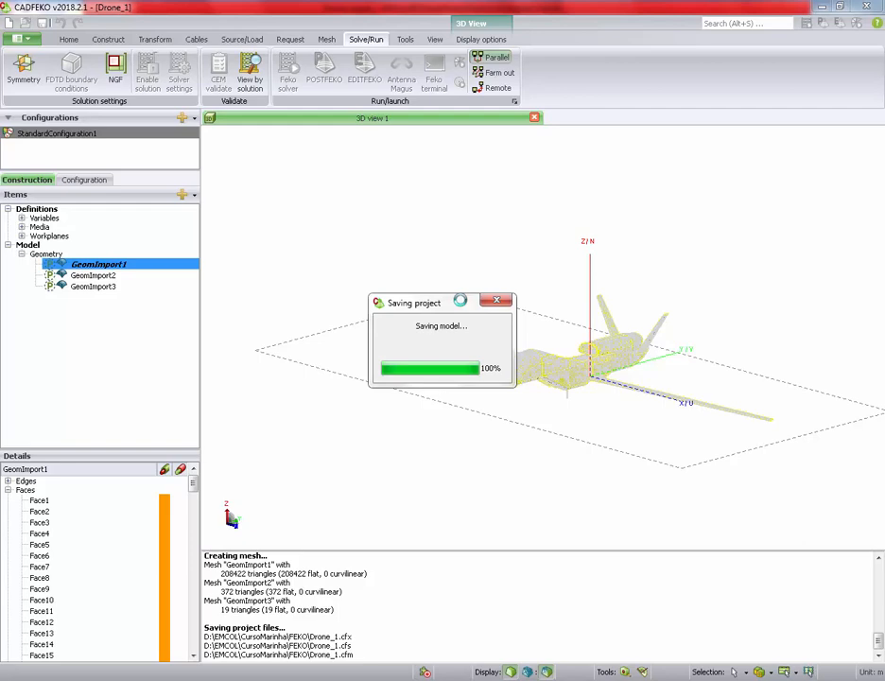
left_click_drag(459, 300, 282, 158)
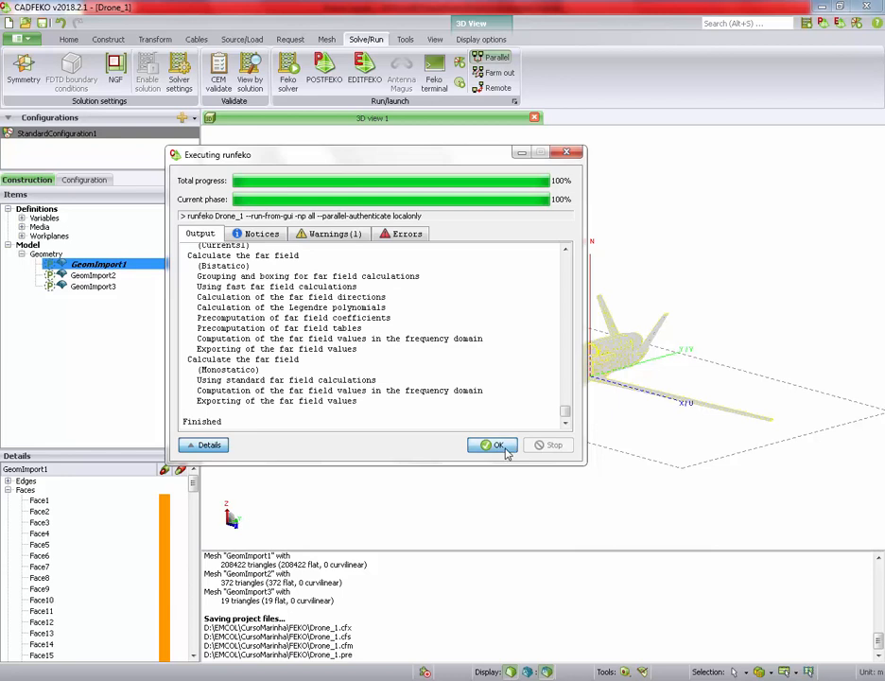
left_click(493, 445)
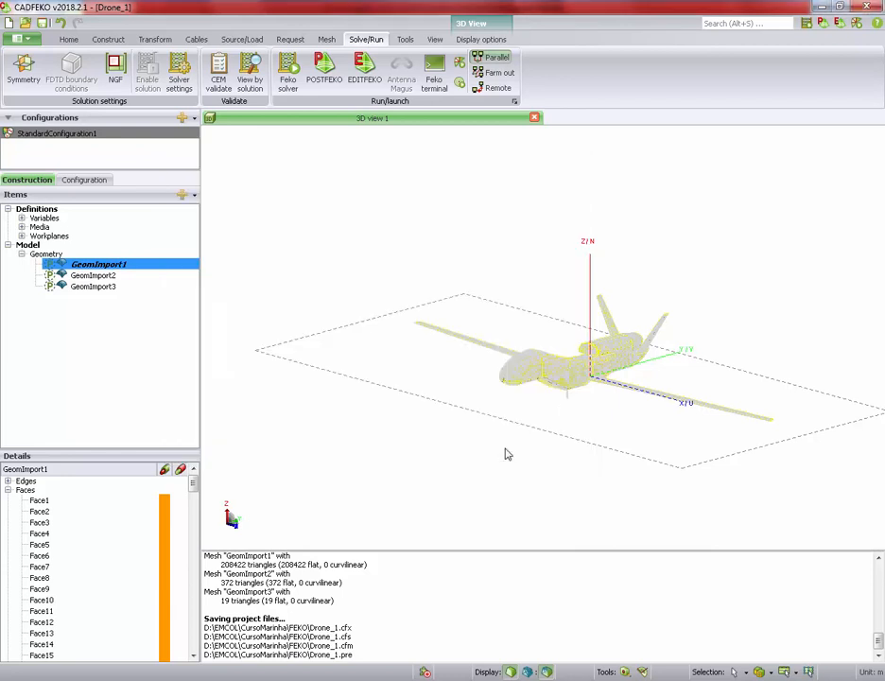
- Open the Drone_1 results in POSTFEKO and dismiss the solution warnings
left_click_drag(451, 372, 581, 285)
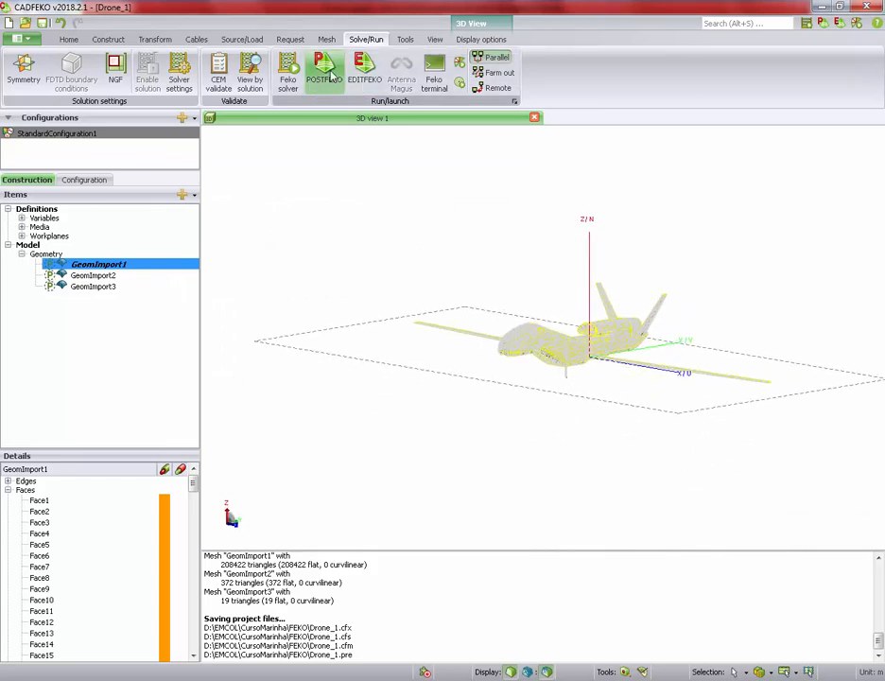
left_click(326, 74)
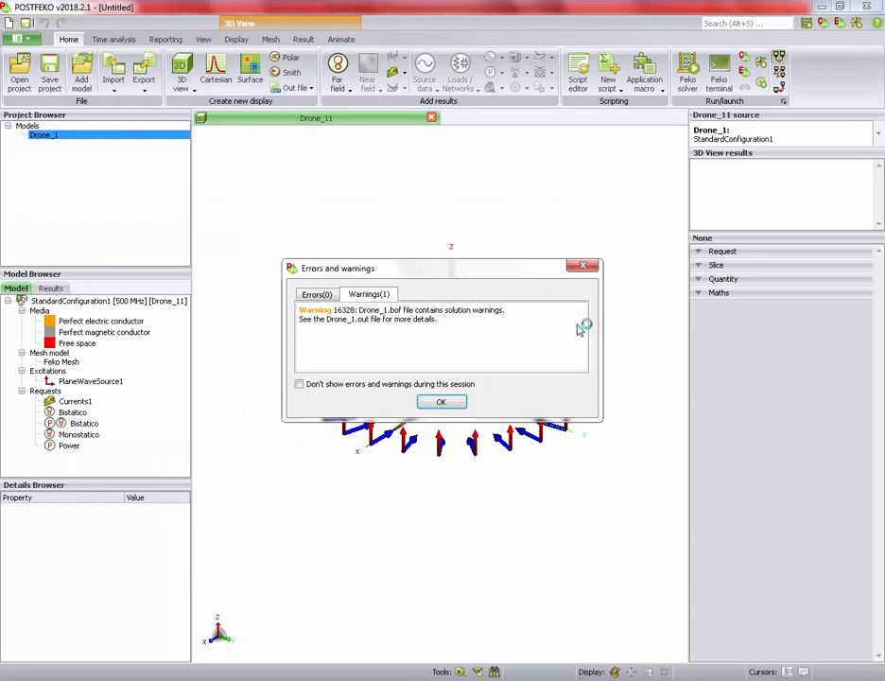
left_click(440, 401)
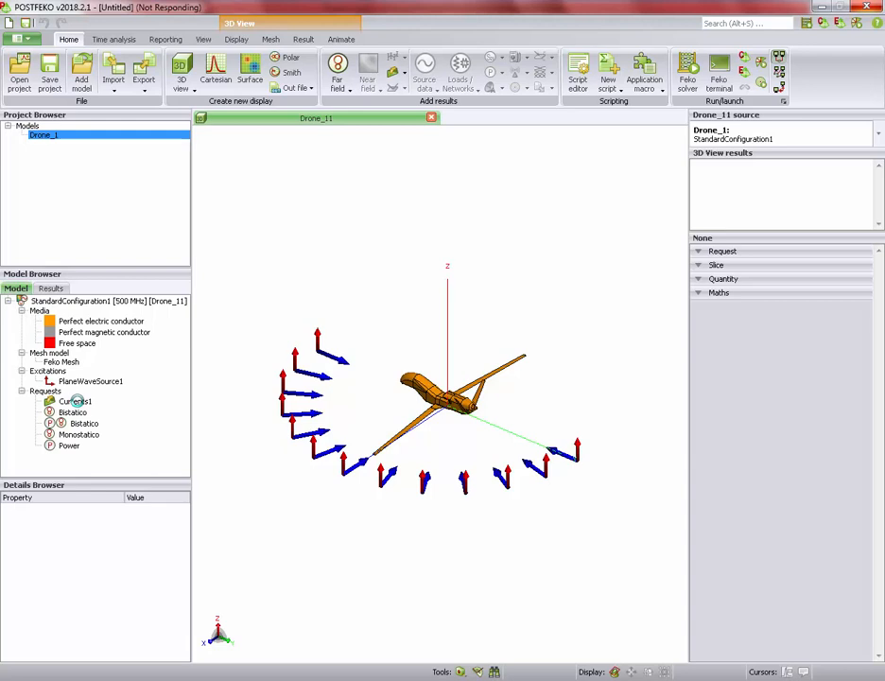
- Display the Currents1 surface currents on the drone in the 3D view for a Plane Wave Phi of 0 deg
left_click(76, 400)
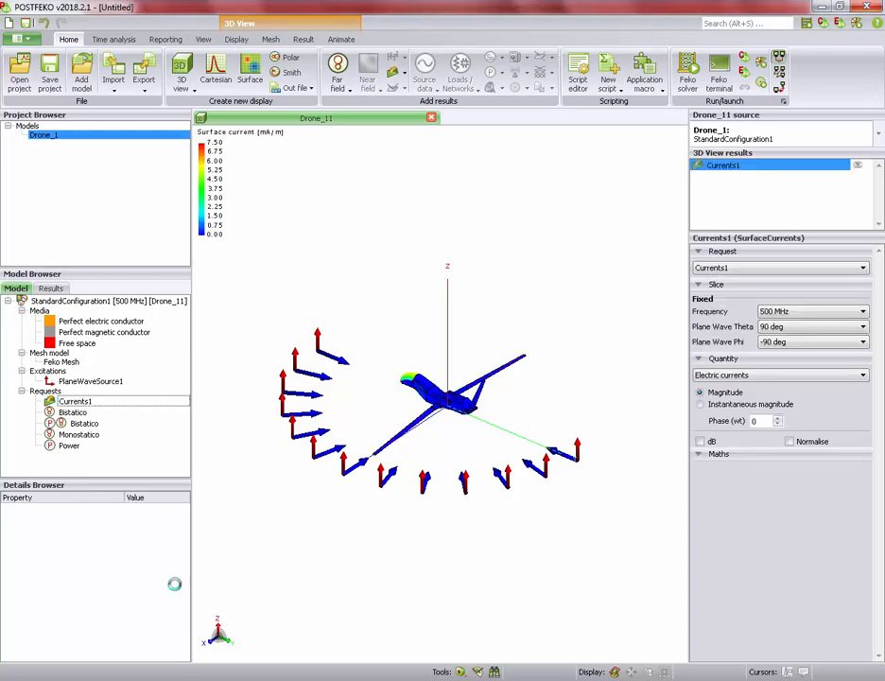
left_click_drag(513, 404, 473, 444)
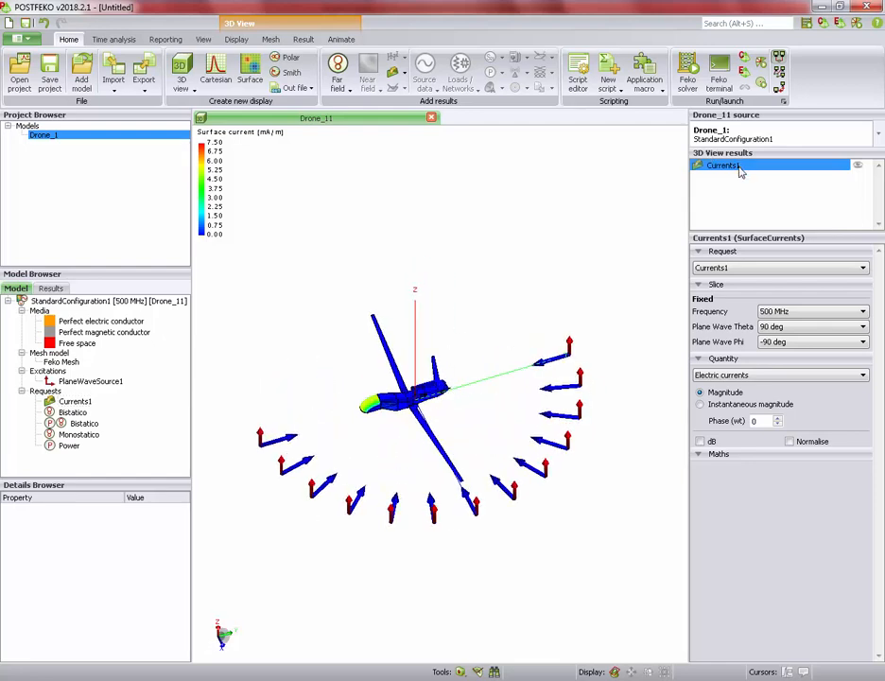
left_click(786, 330)
left_click(786, 331)
left_click(788, 343)
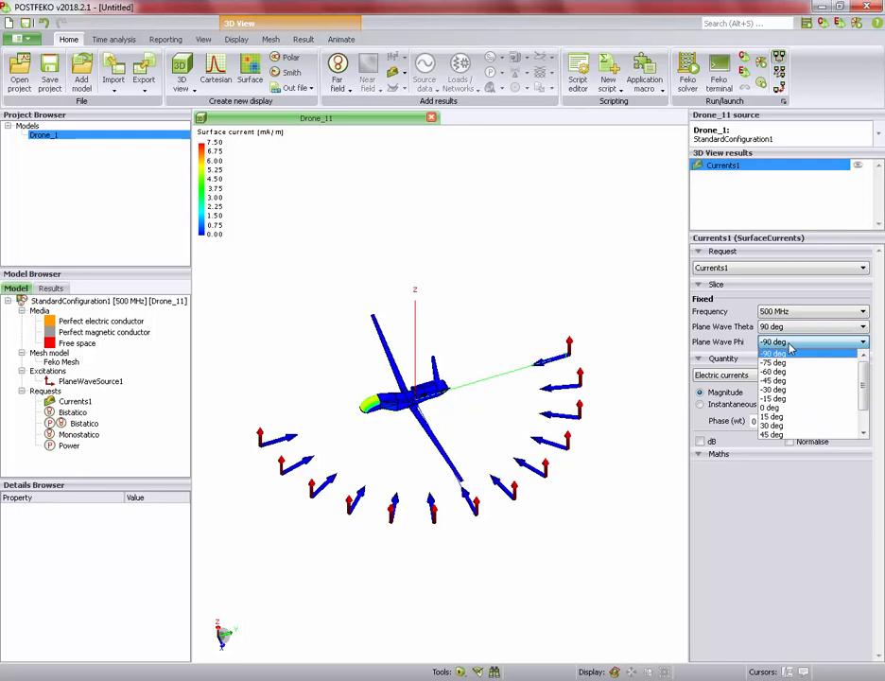
left_click(778, 409)
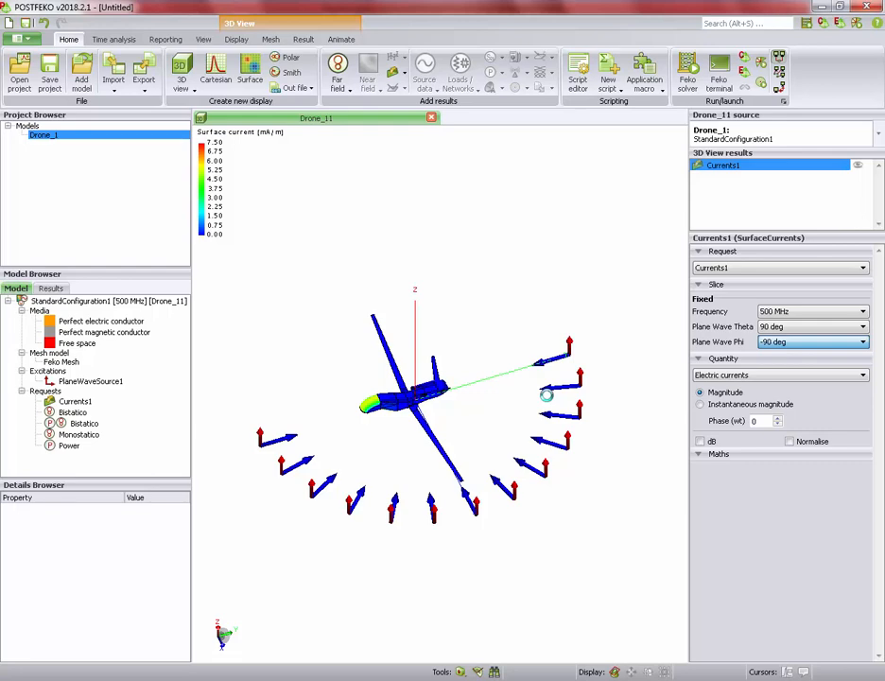
left_click_drag(500, 393, 428, 414)
scroll(428, 414, "up", 5)
left_click_drag(377, 395, 343, 330)
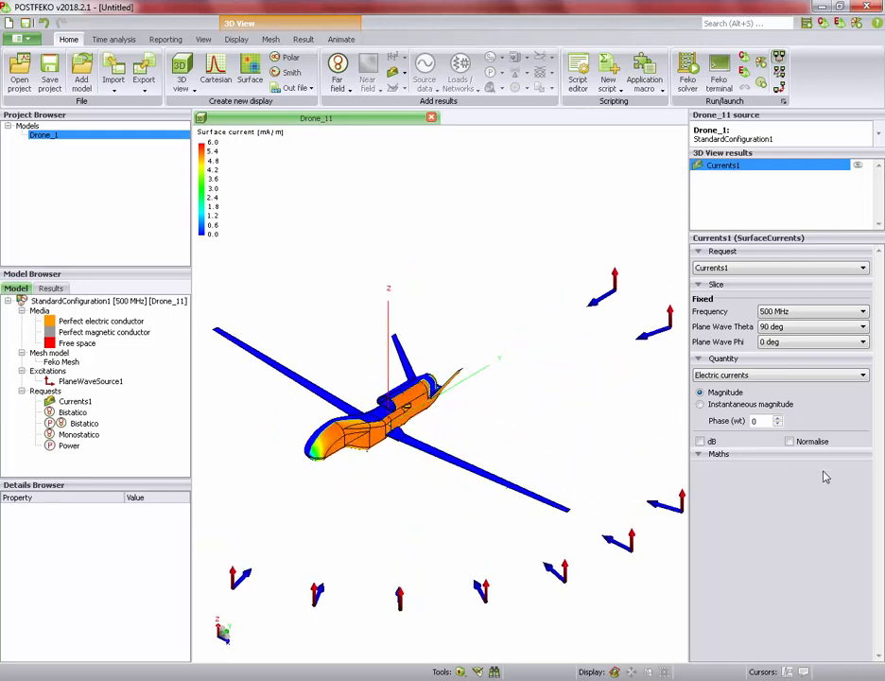
- Show the Currents1 surface currents in dB and normalised, and inspect the drone with its plane wave directions
left_click(701, 441)
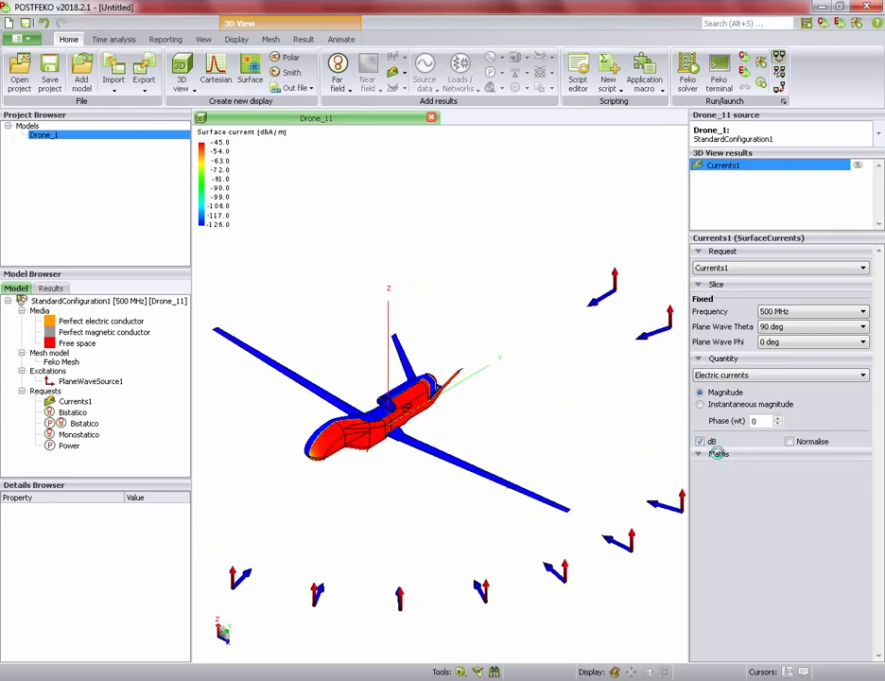
left_click(790, 442)
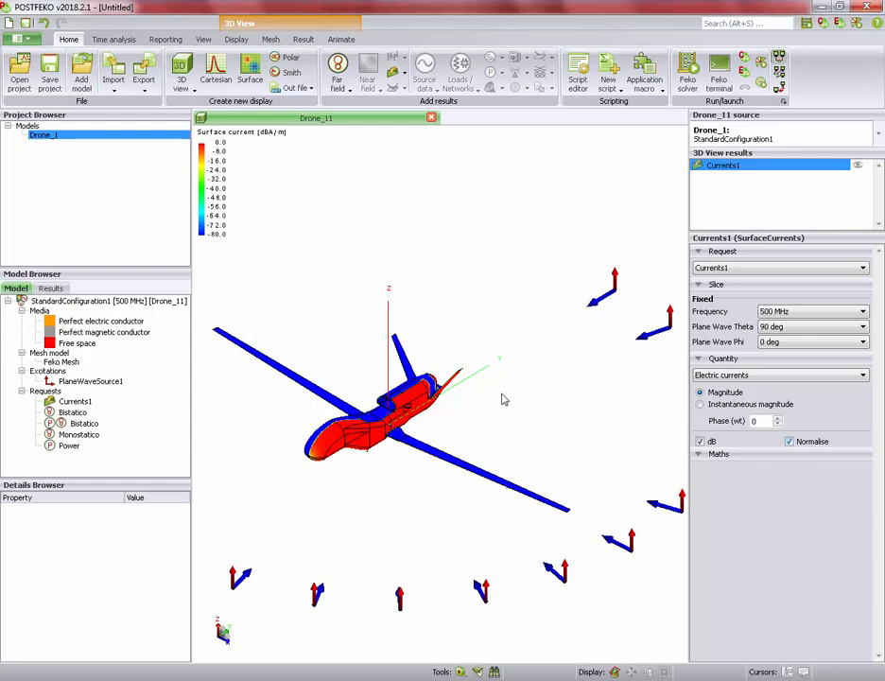
left_click_drag(506, 368, 226, 333)
left_click_drag(336, 337, 323, 458)
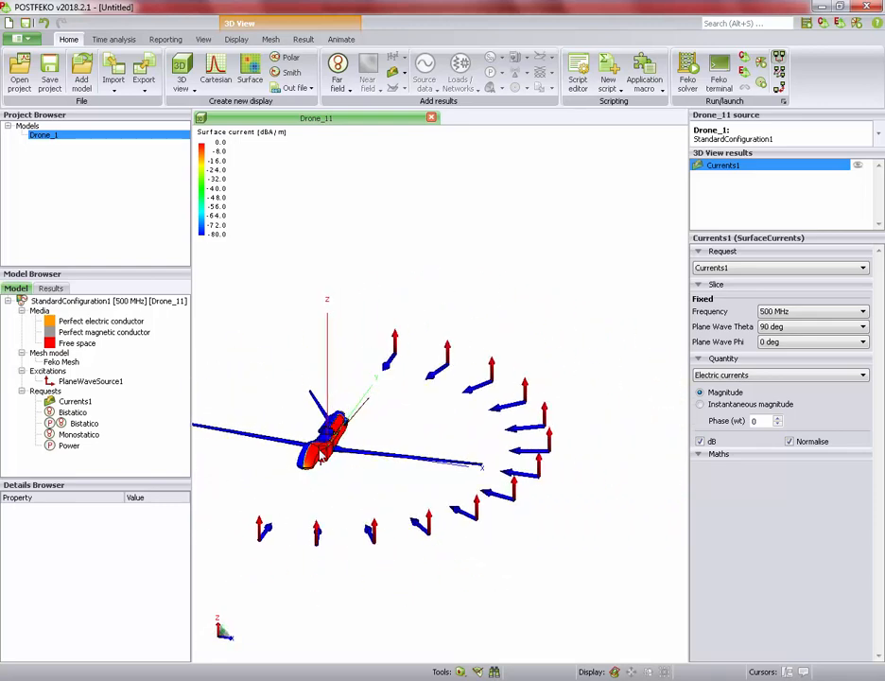
scroll(322, 458, "up", 6)
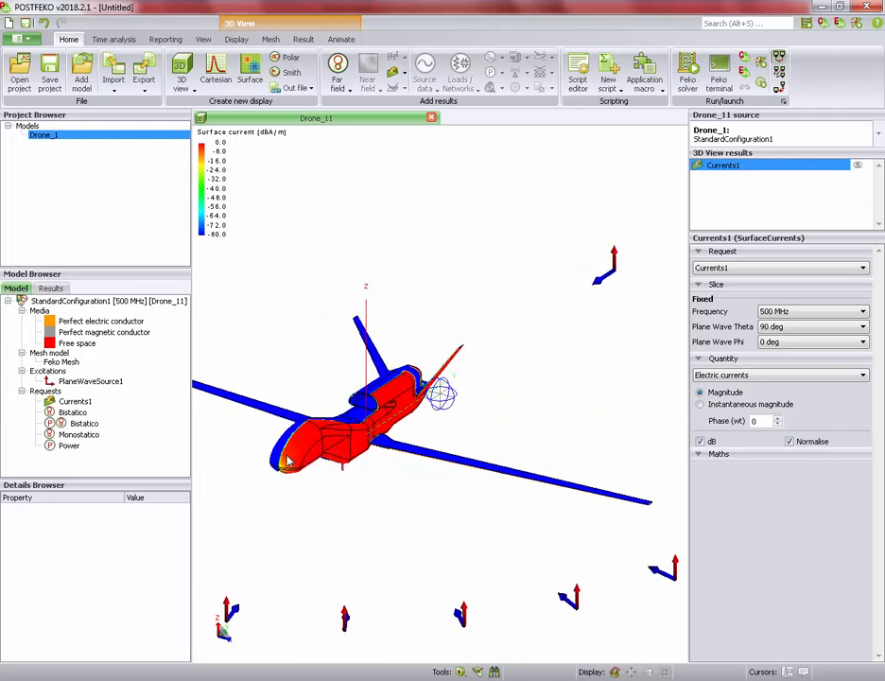
- Turn off normalisation of the surface currents, keeping the dB scale, and inspect the drone's illuminated side
left_click(818, 445)
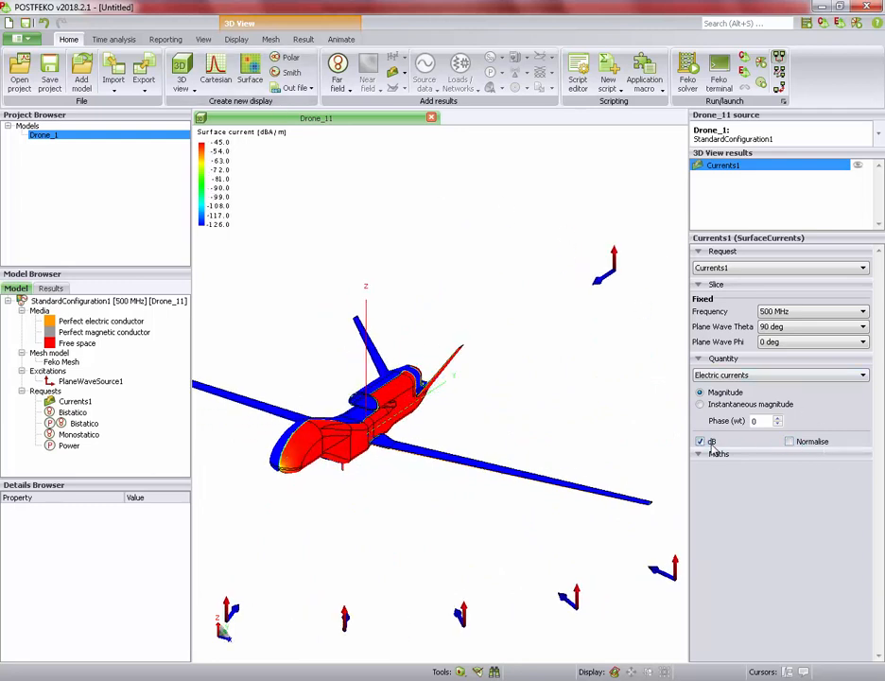
mouse_move(340, 405)
left_mouse_down()
mouse_move(315, 404)
mouse_move(334, 391)
left_mouse_up()
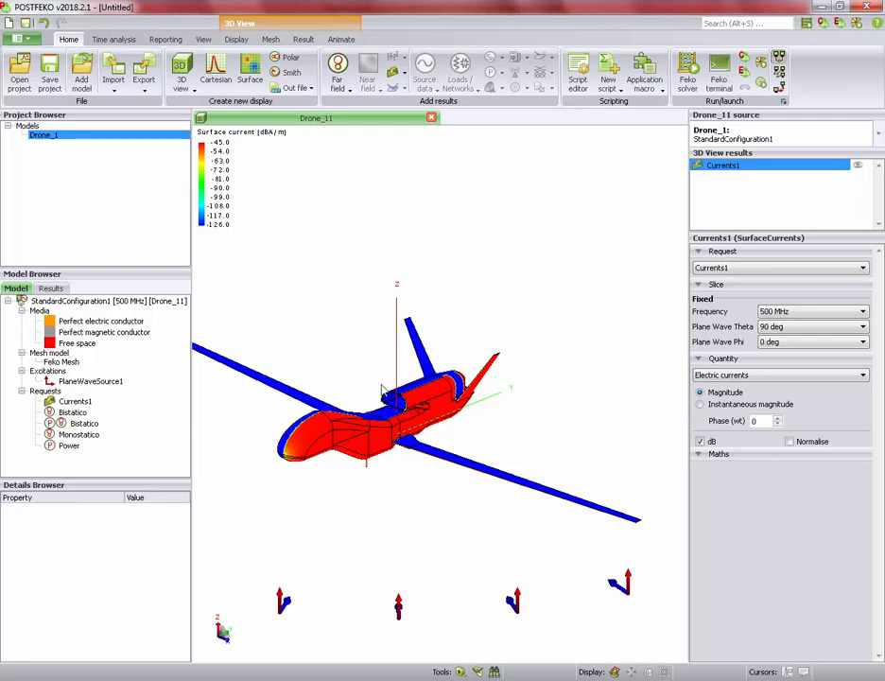
left_click_drag(383, 391, 331, 397)
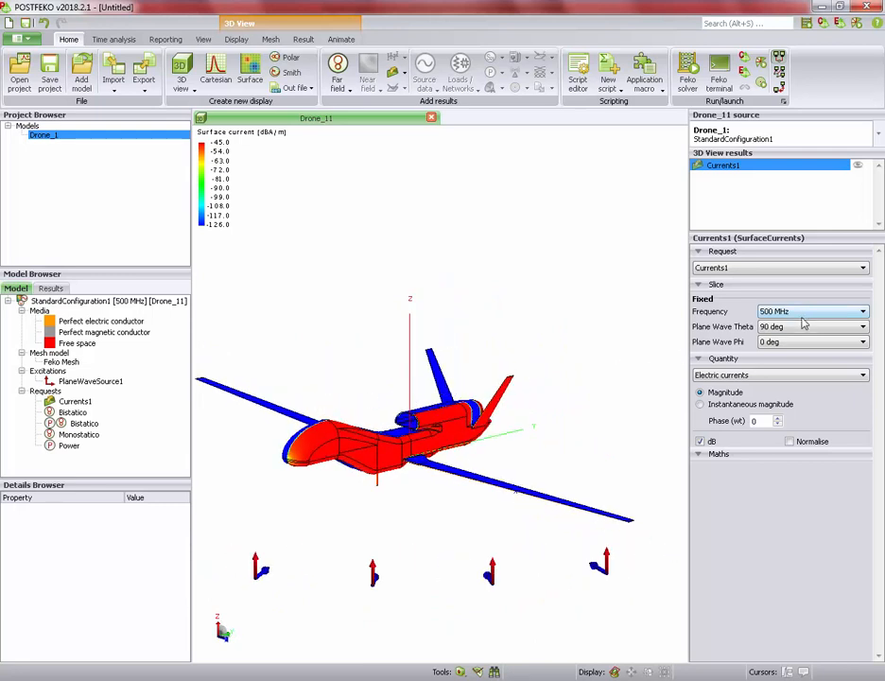
left_click(853, 341)
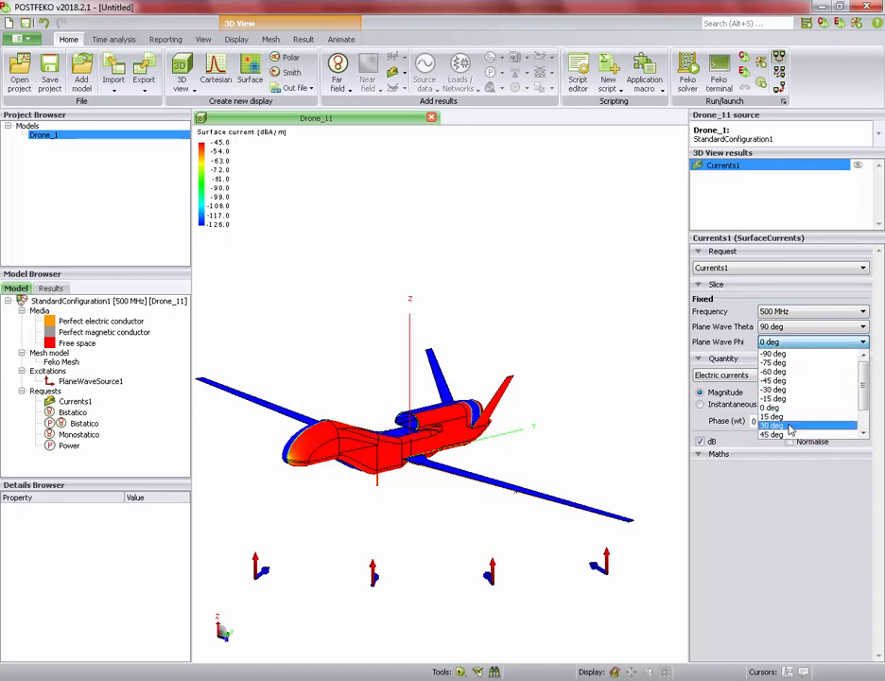
left_click(550, 356)
mouse_move(508, 359)
left_mouse_down()
mouse_move(457, 357)
mouse_move(504, 358)
left_mouse_up()
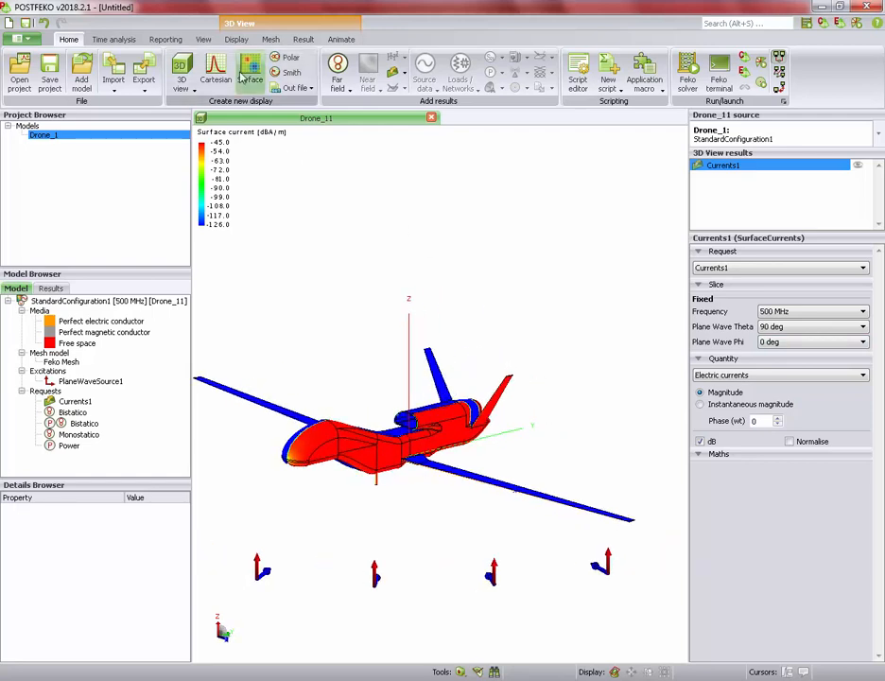
- Create a polar graph and plot the Bistatico far field on it
left_click(288, 58)
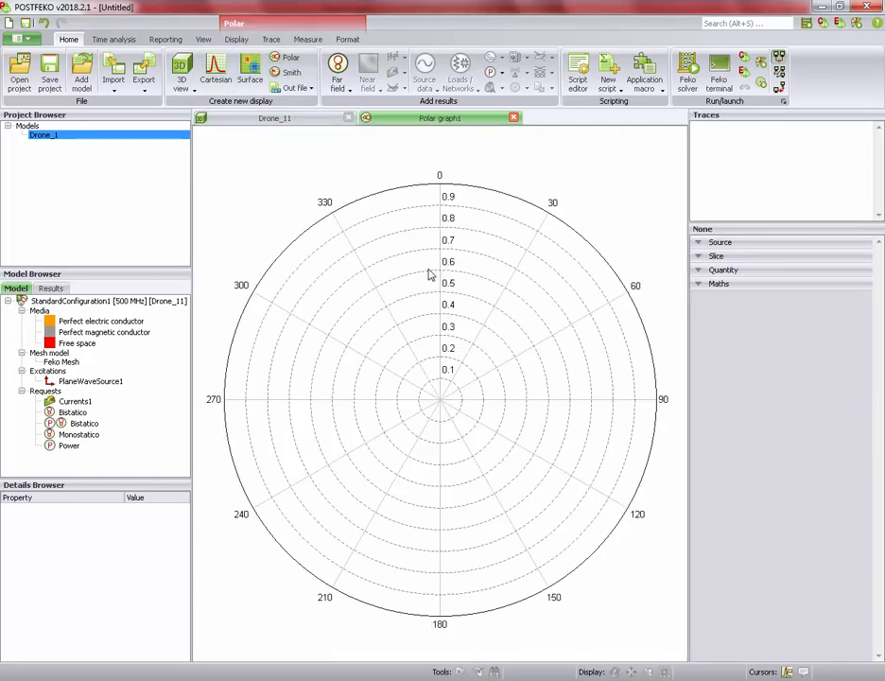
left_click(74, 412)
mouse_move(74, 412)
left_mouse_down()
mouse_move(401, 411)
mouse_move(432, 440)
left_mouse_up()
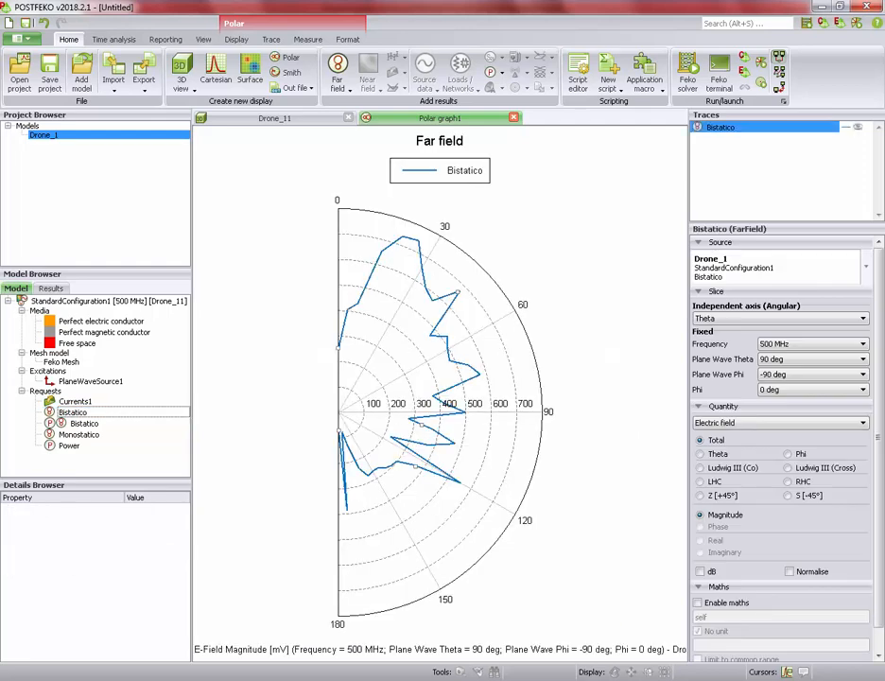
- Check the available Plane Wave Theta, Plane Wave Phi and Phi choices of the Bistatico trace
key("alt+Tab")
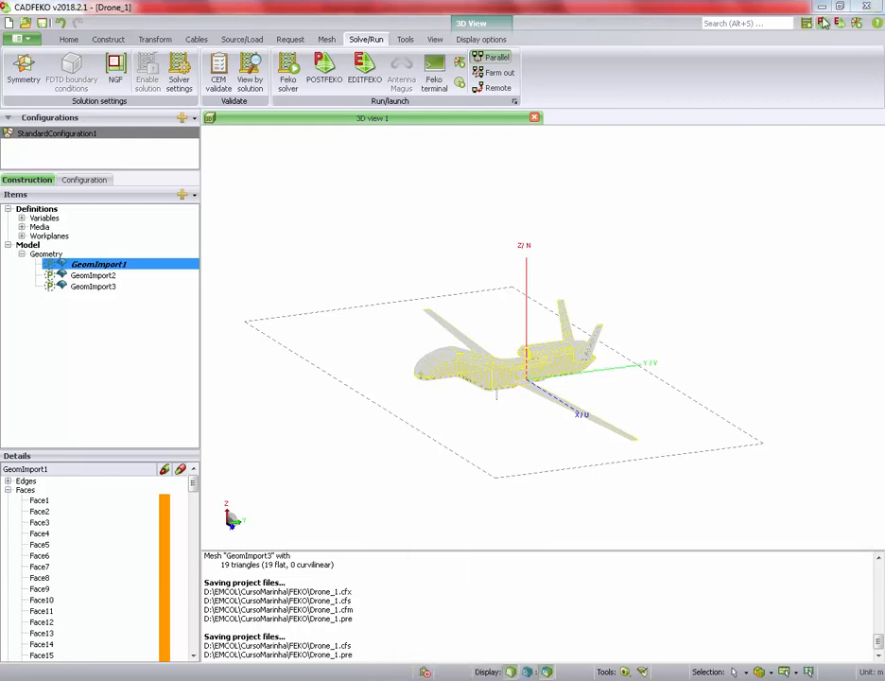
key("alt+Tab")
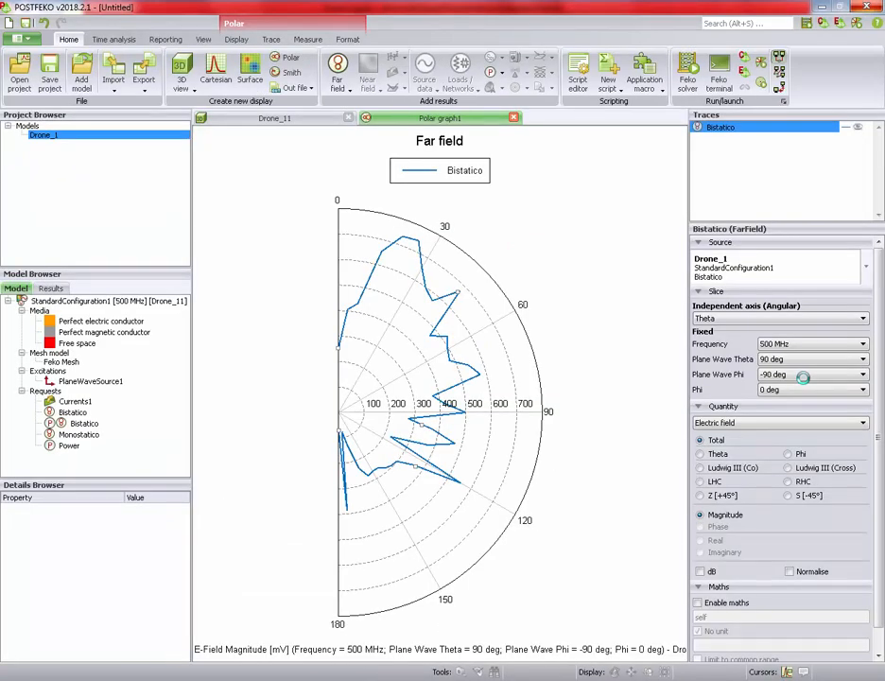
left_click(808, 367)
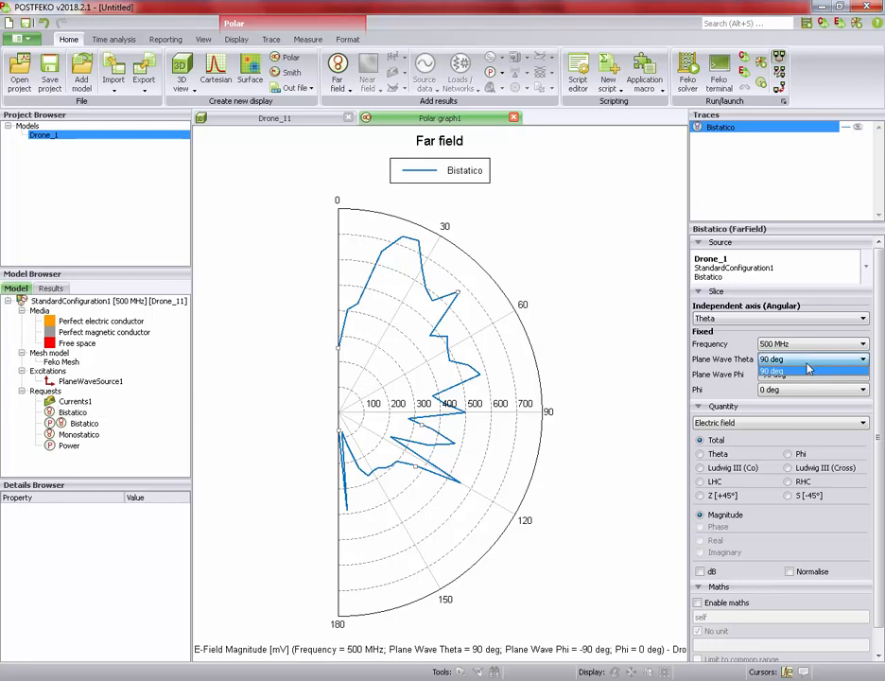
left_click(809, 368)
left_click(810, 375)
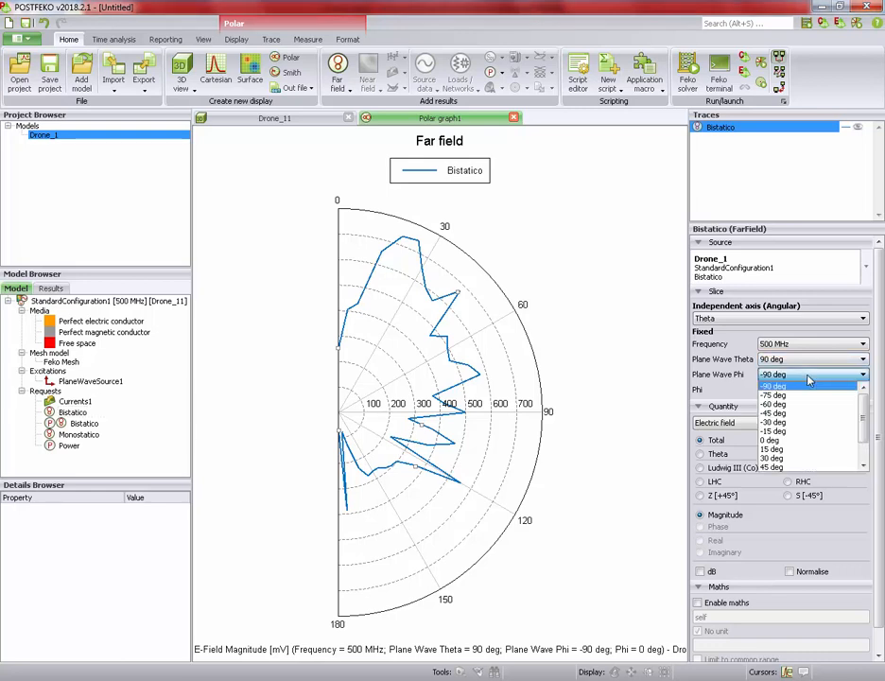
left_click(809, 376)
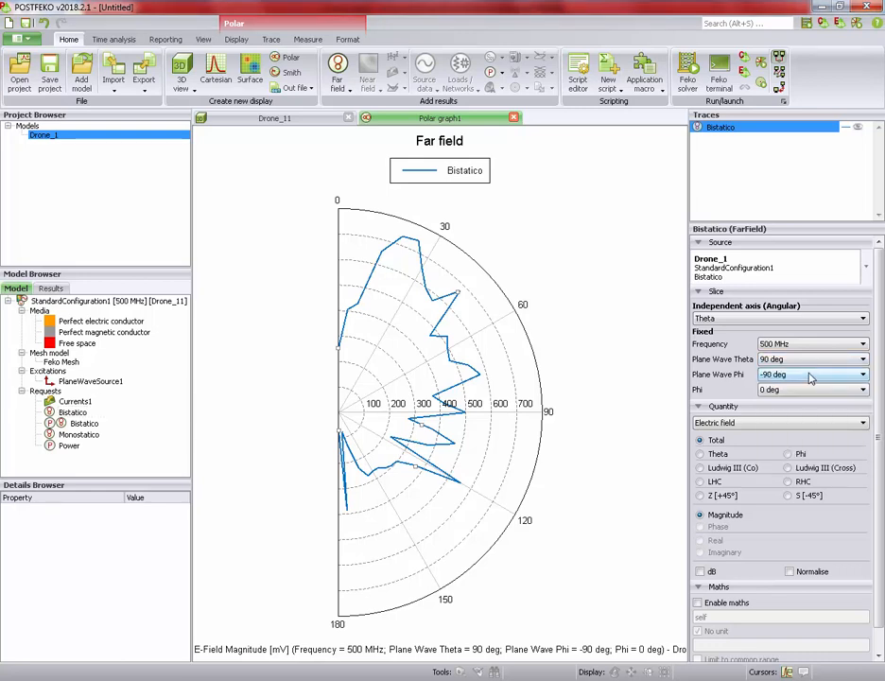
left_click(806, 390)
left_click(807, 391)
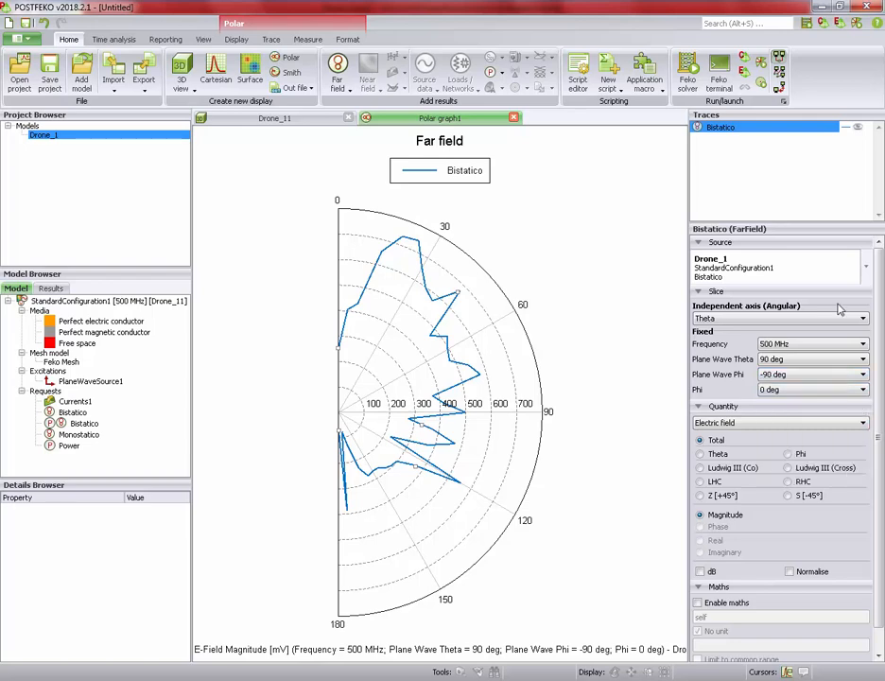
- Plot the Bistatico trace against Phi with Theta fixed at 90 deg, and compare it with the drone's orientation in CADFEKO
left_click(804, 318)
left_click(789, 374)
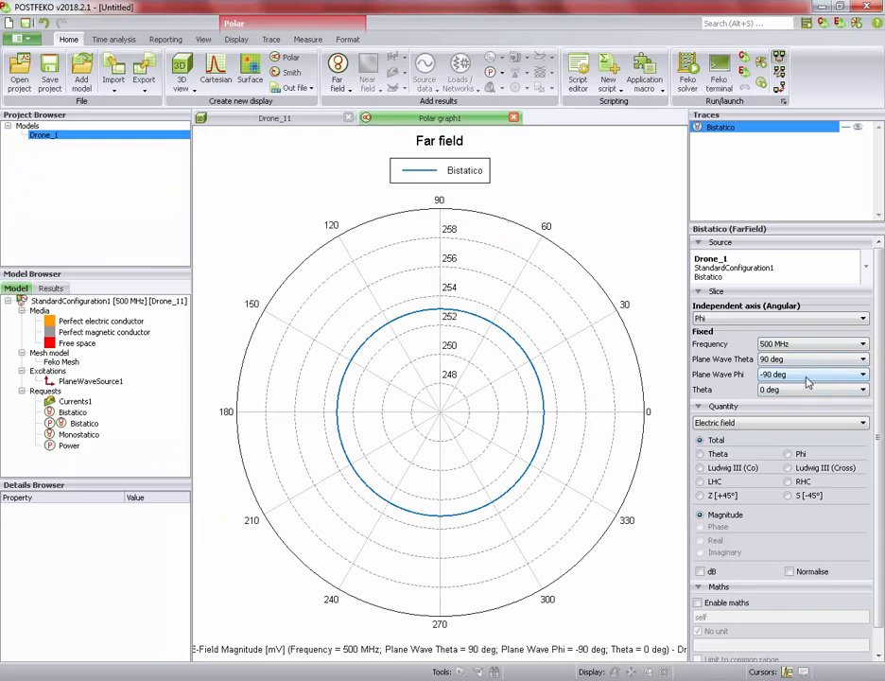
left_click(797, 395)
left_click_drag(860, 413, 863, 447)
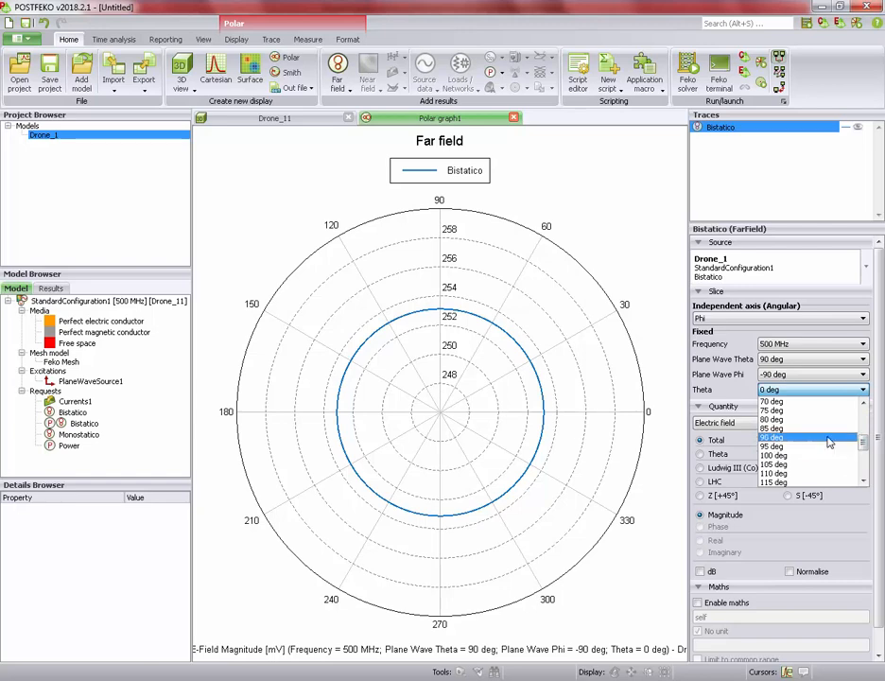
left_click(822, 438)
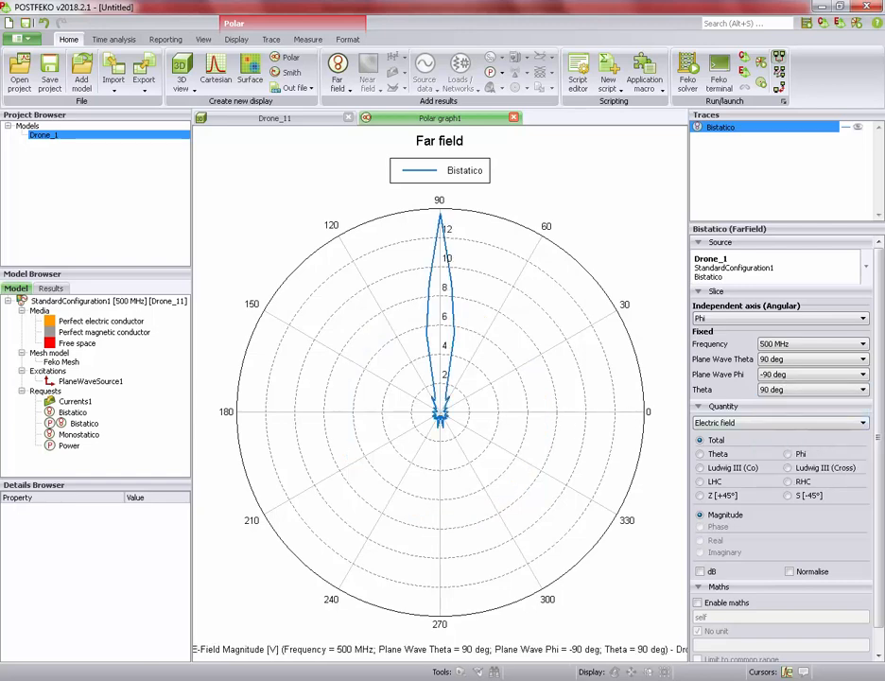
left_click(369, 677)
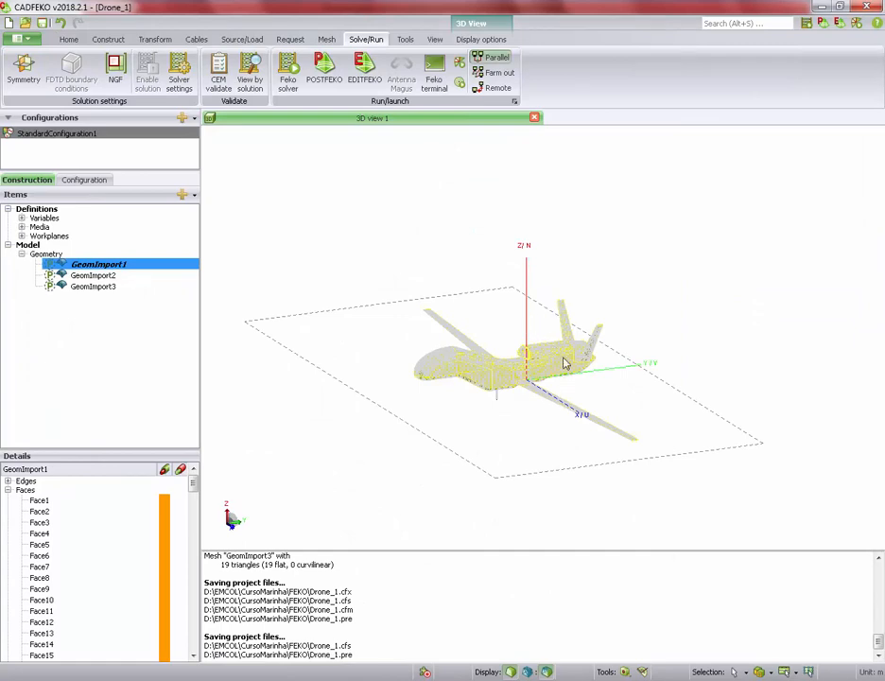
key("alt+Tab")
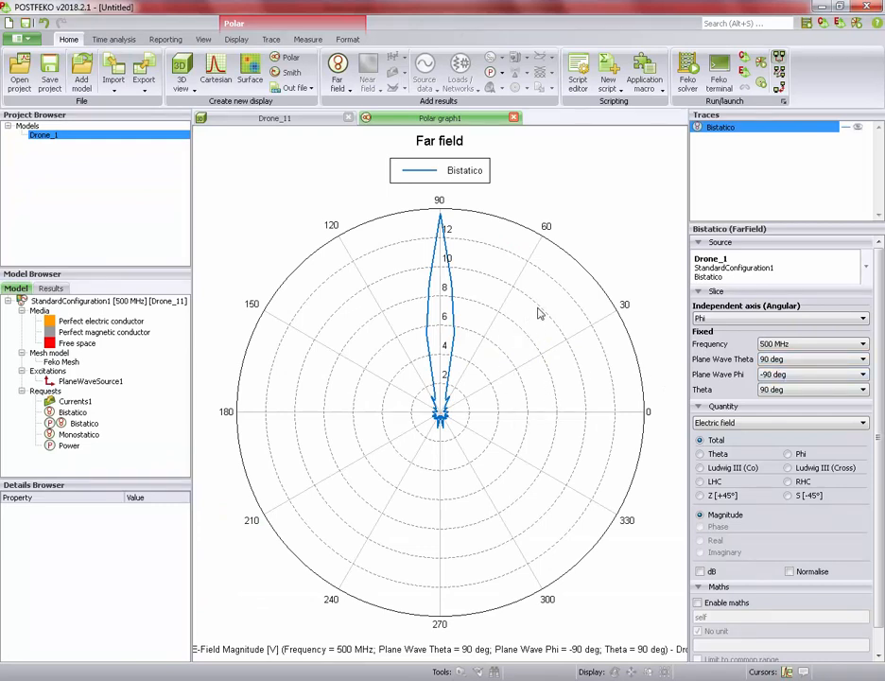
- Try Plane Wave Phi values of 0, -45 and -75 deg on the Bistatico trace, and briefly view it in dB
left_click(805, 374)
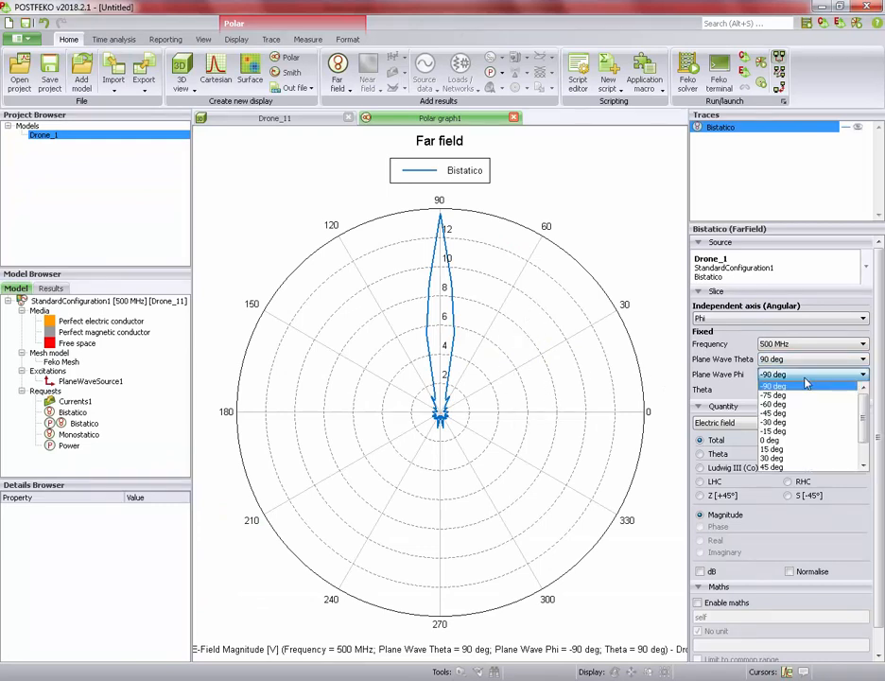
left_click(794, 440)
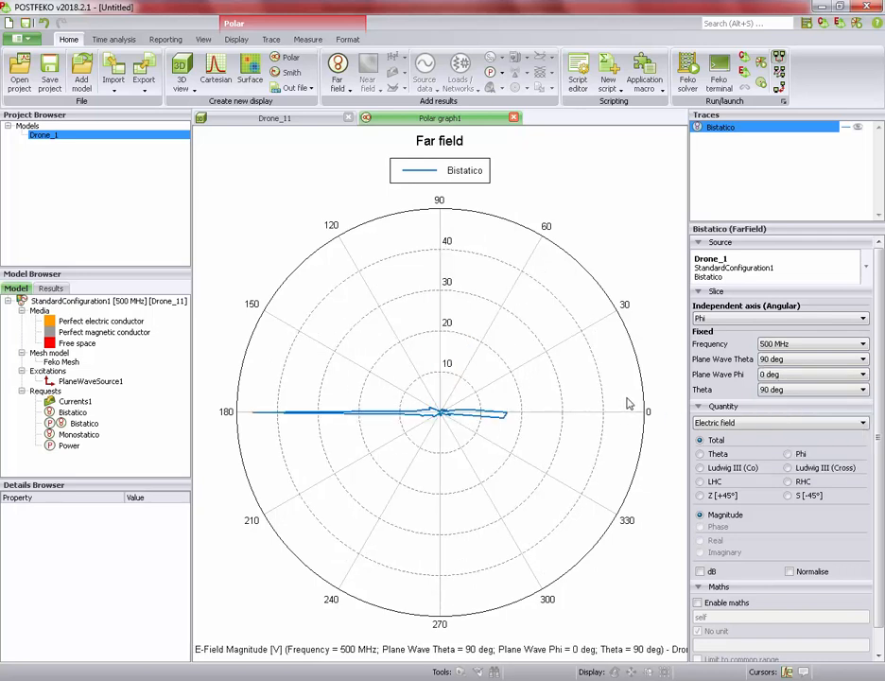
left_click(777, 376)
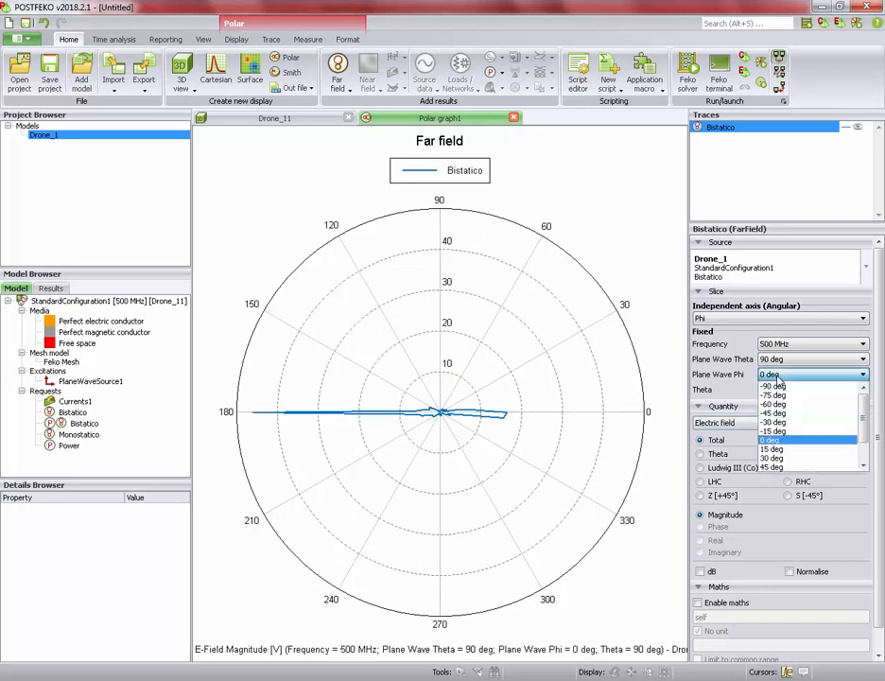
left_click(774, 413)
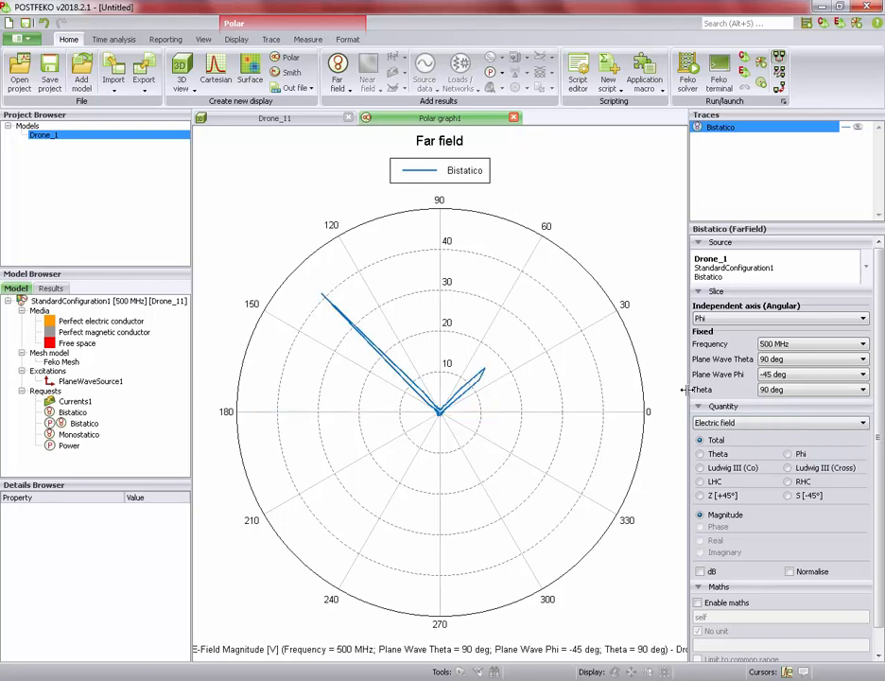
left_click(790, 376)
left_click(787, 396)
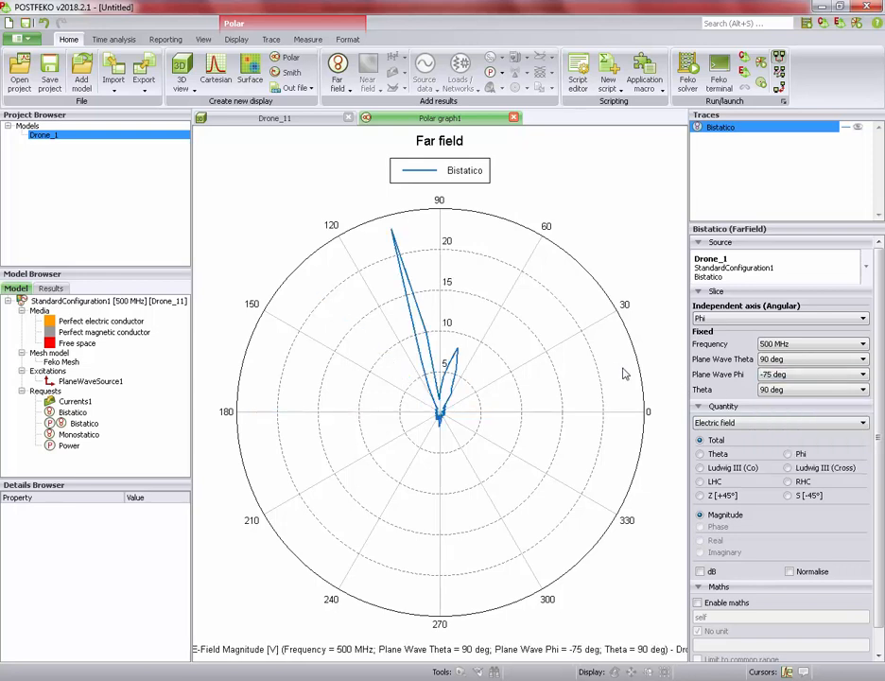
left_click(709, 573)
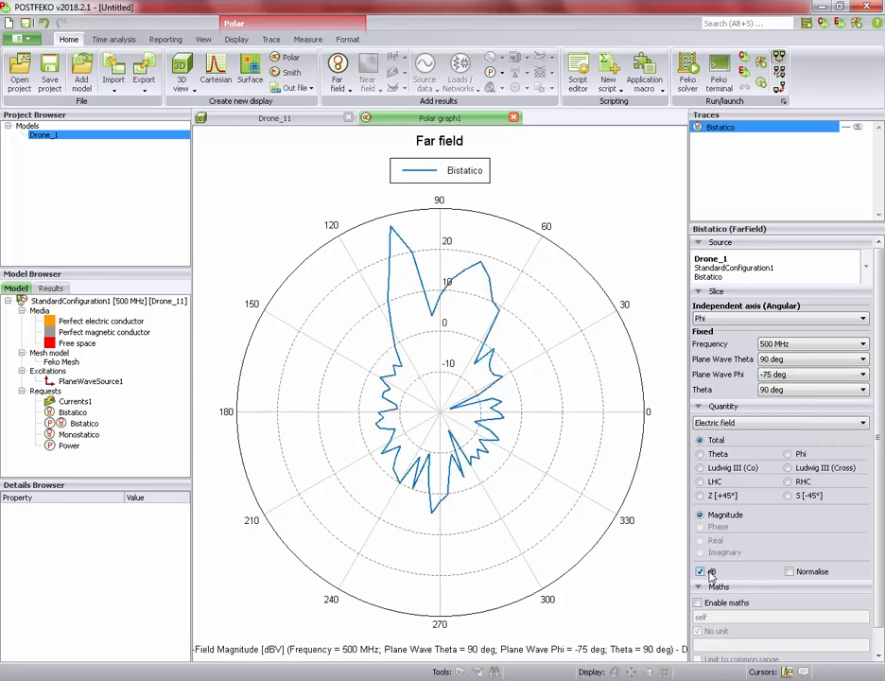
left_click(709, 572)
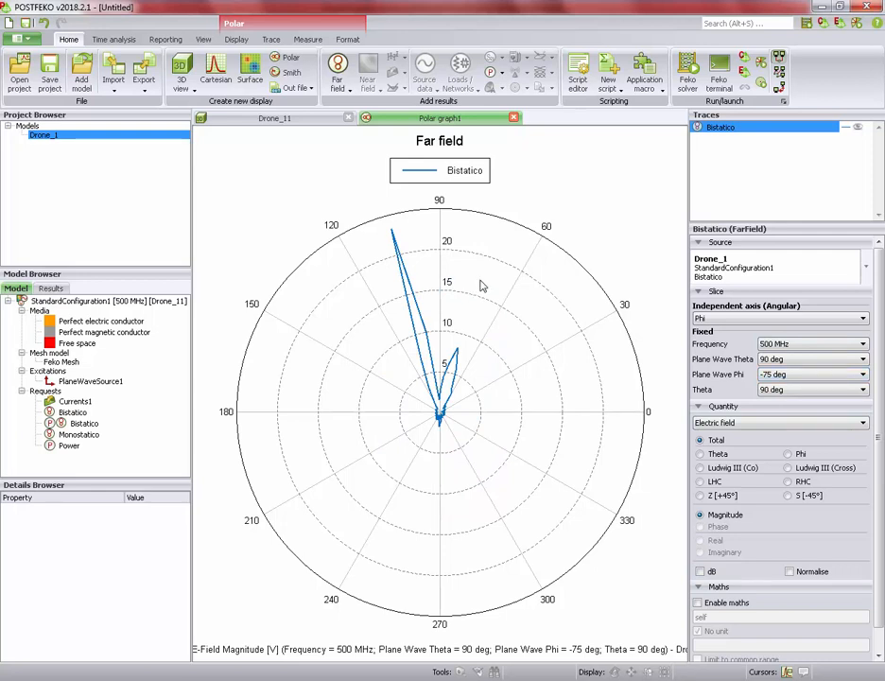
- Duplicate the Bistatico trace and set the copy's Plane Wave Phi to 0 deg
left_click(534, 266)
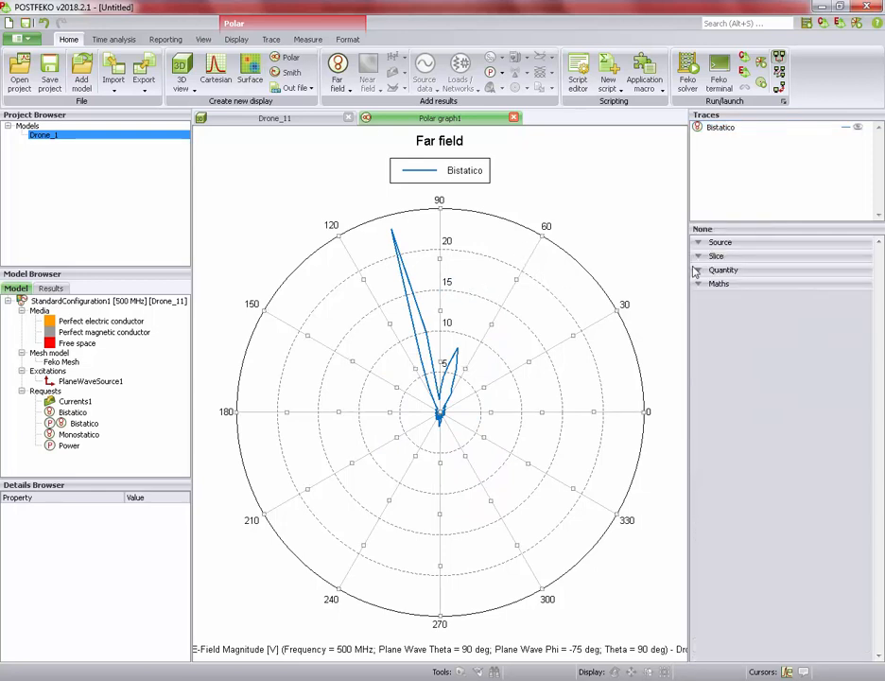
left_click(713, 130)
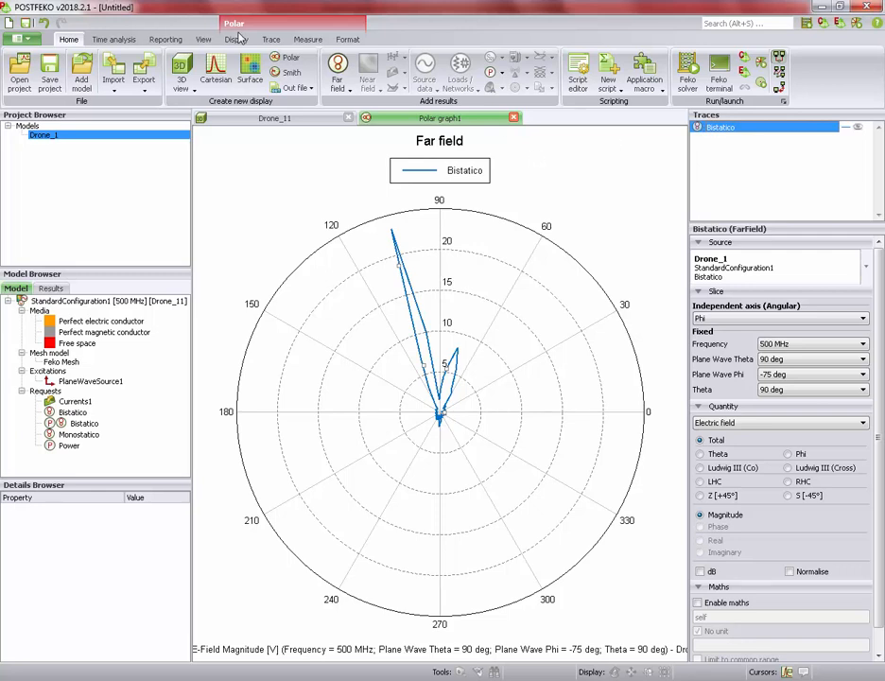
left_click(271, 39)
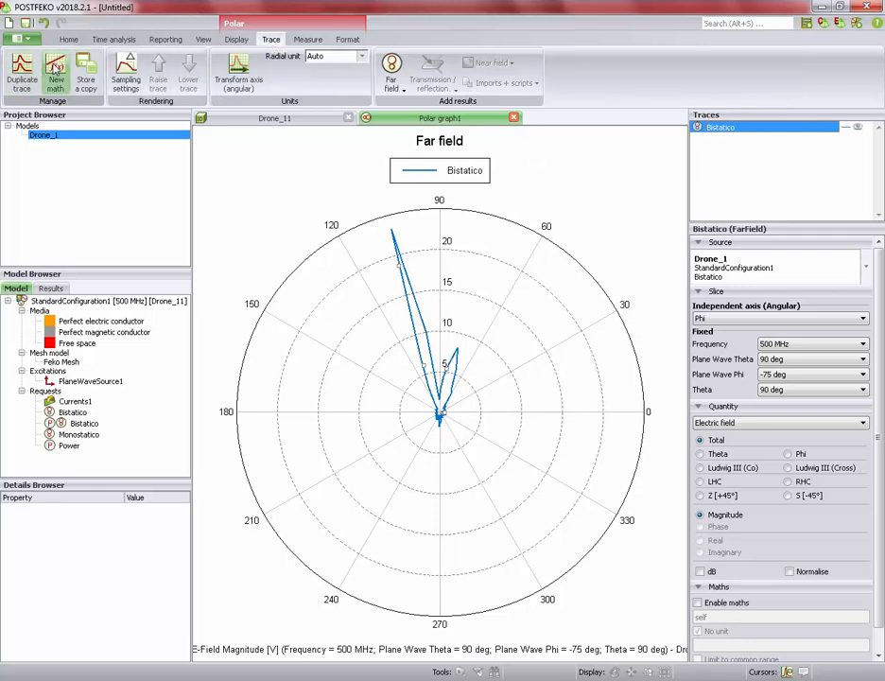
left_click(31, 76)
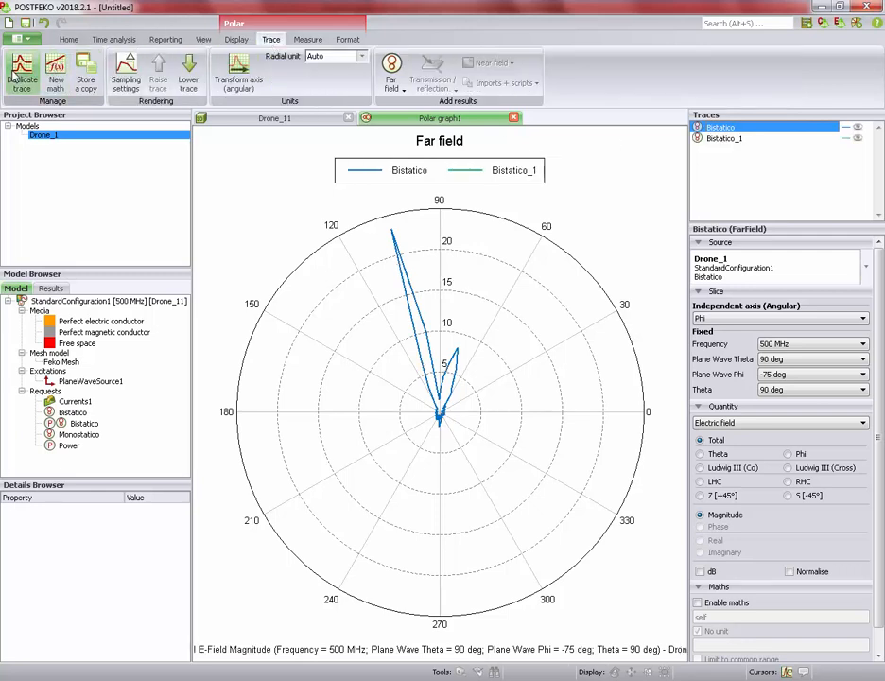
left_click(720, 139)
left_click(721, 126)
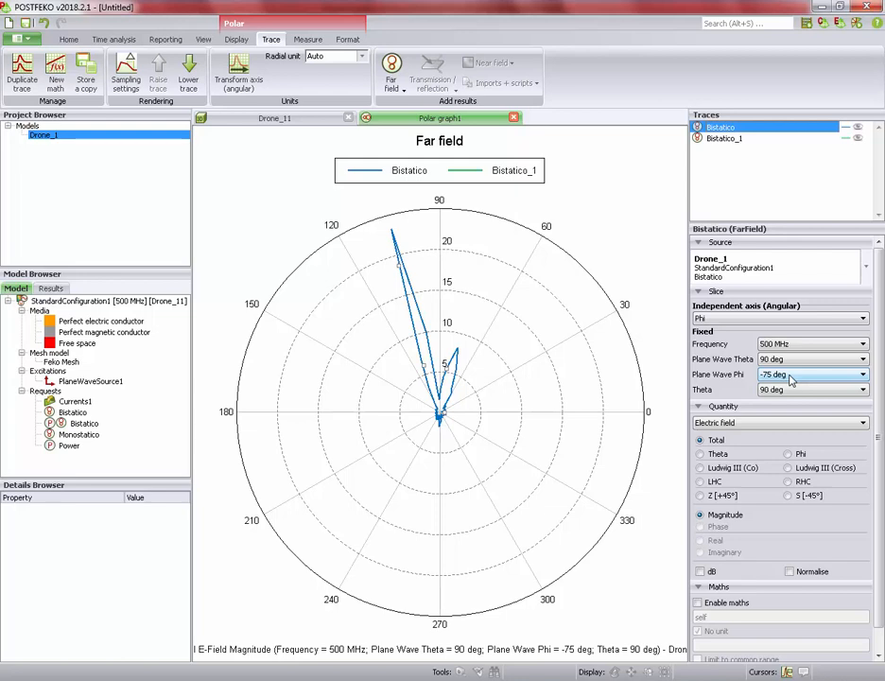
left_click(721, 138)
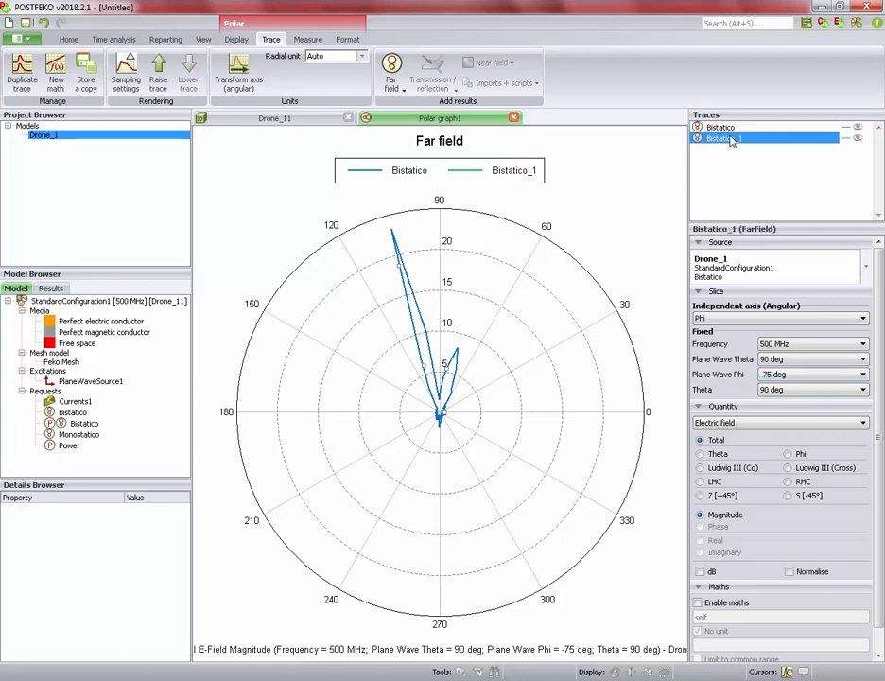
left_click(778, 378)
left_click(792, 432)
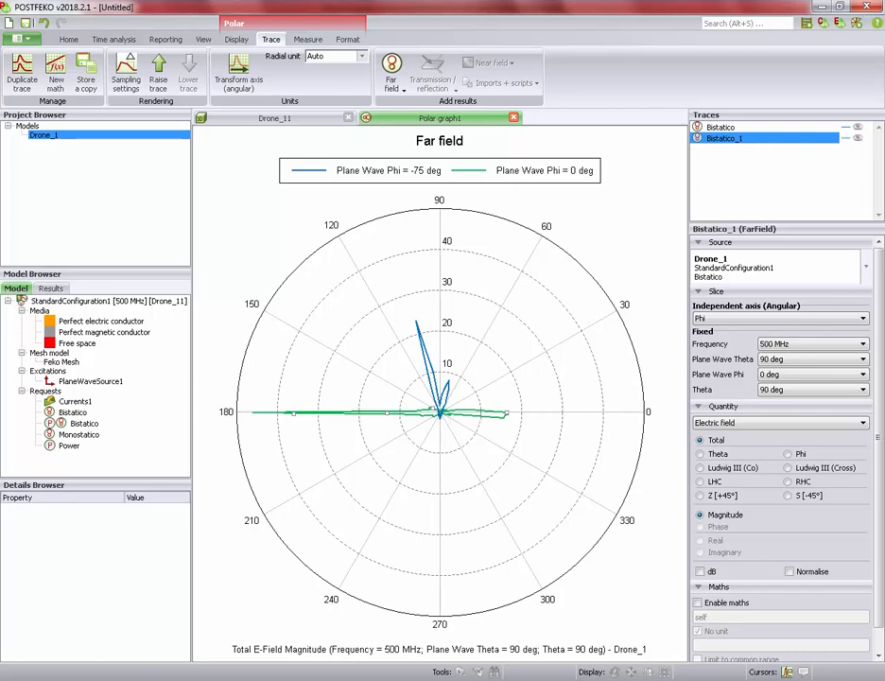
- Switch to CADFEKO to inspect the drone's orientation relative to the axes, and return to the POSTFEKO polar graph
key("alt+Tab")
mouse_move(537, 411)
left_mouse_down()
mouse_move(529, 332)
mouse_move(538, 395)
left_mouse_up()
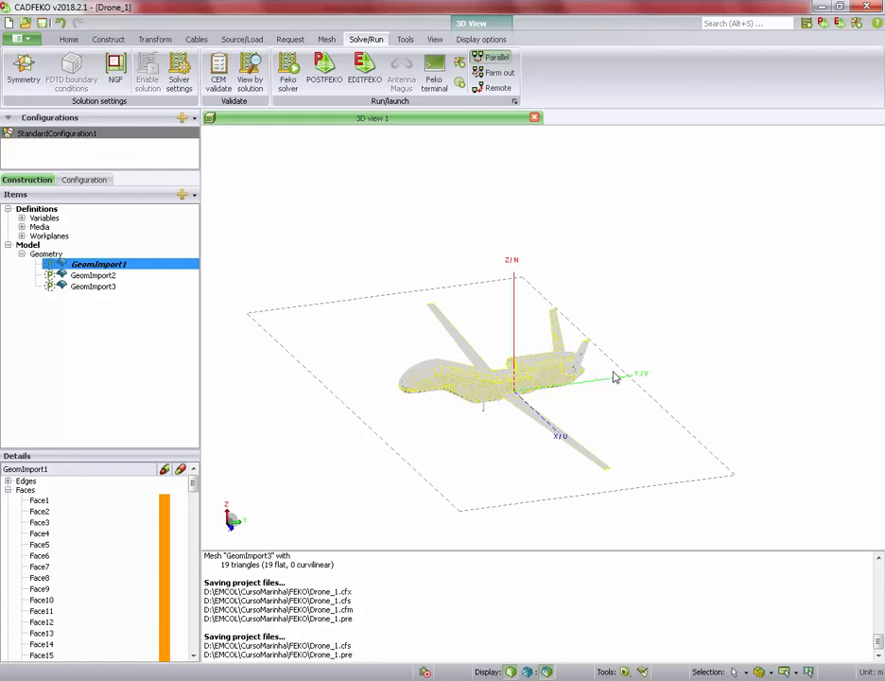
key("alt+Tab")
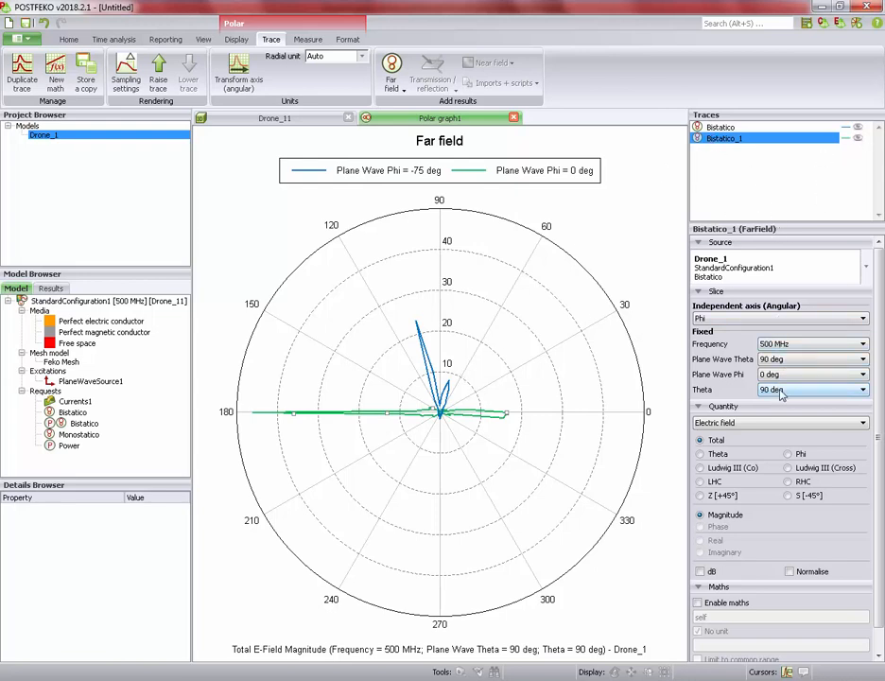
- Set the original Bistatico trace's Plane Wave Phi to -90 deg
left_click(744, 129)
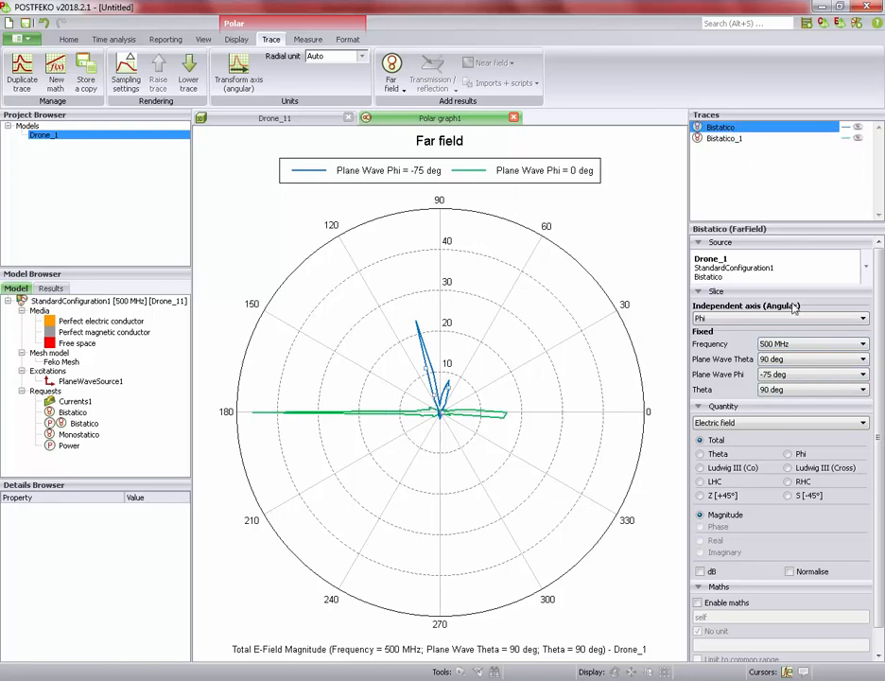
left_click(801, 379)
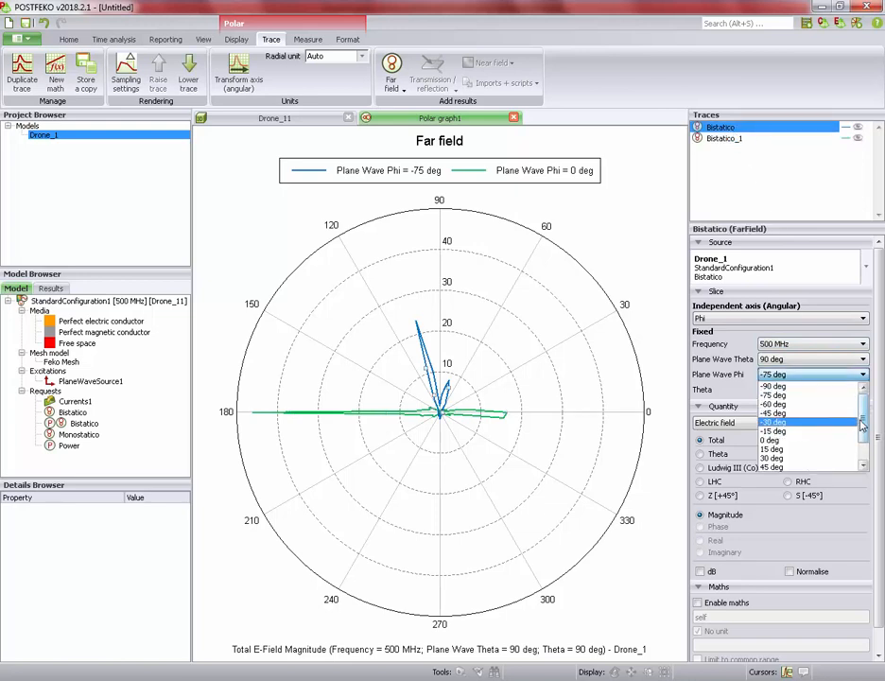
left_click(810, 391)
key("Up")
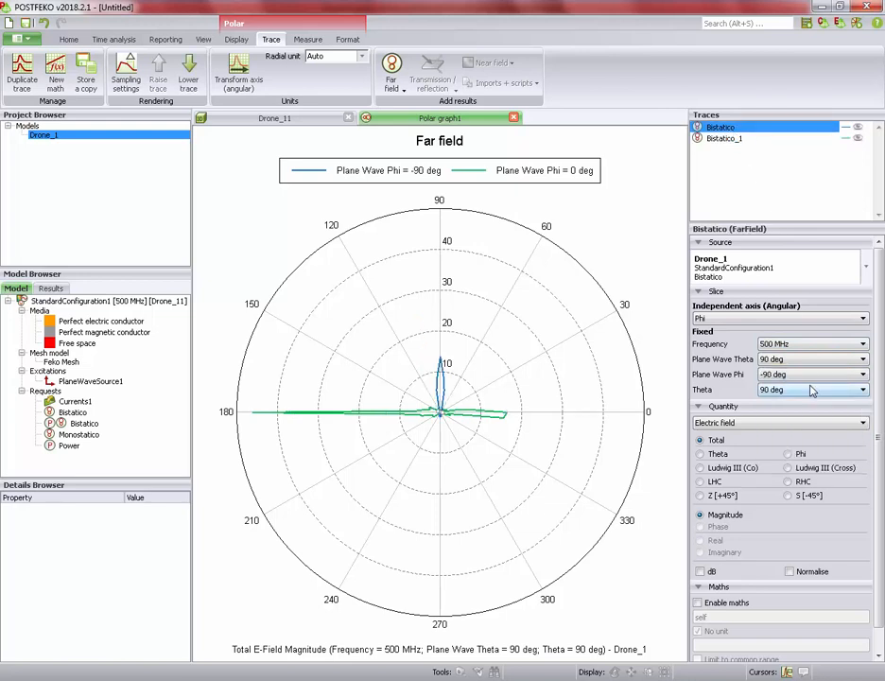
mouse_move(372, 677)
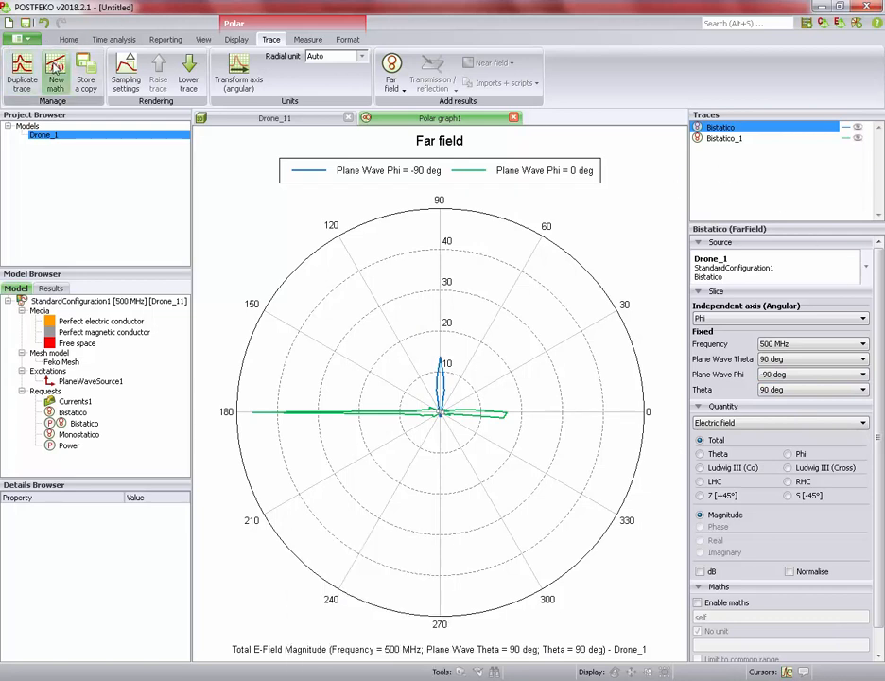
- Duplicate the original Bistatico trace again and show the Ludwig III (Cross) component on the new copy, keeping Plane Wave Theta at 90 deg
left_click(23, 72)
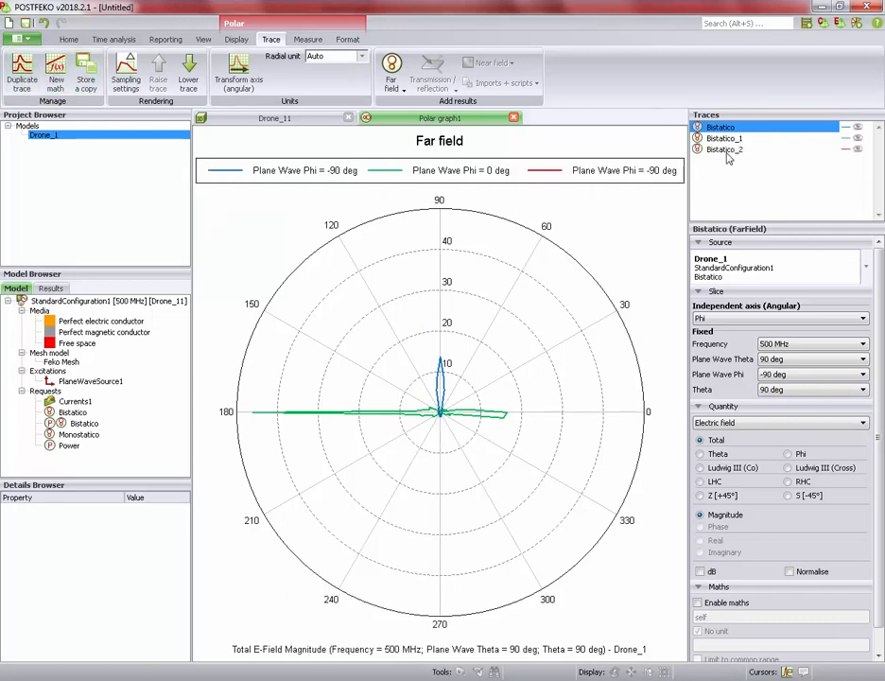
left_click(725, 151)
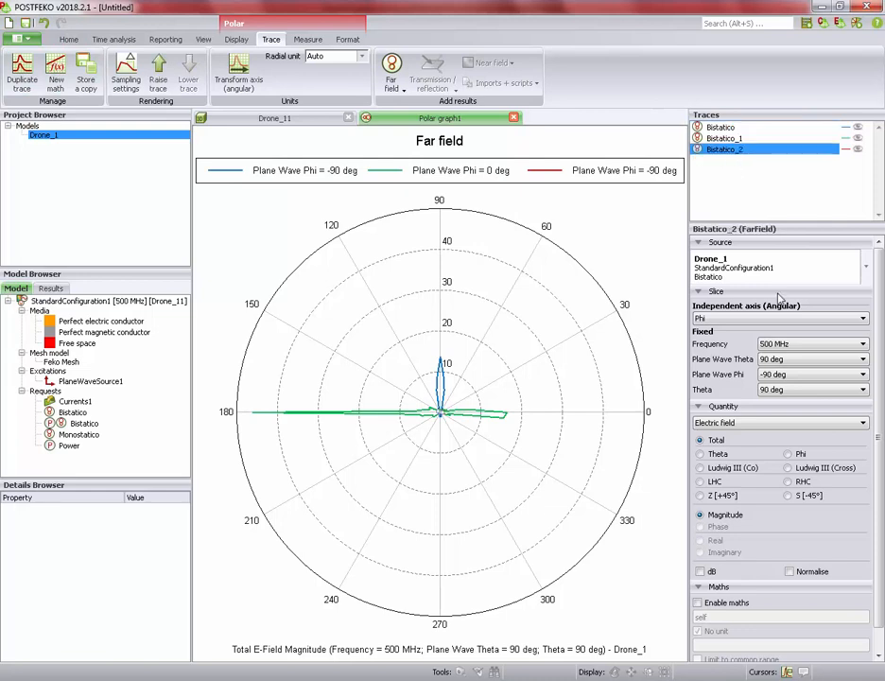
left_click(780, 361)
left_click(775, 370)
left_click(813, 467)
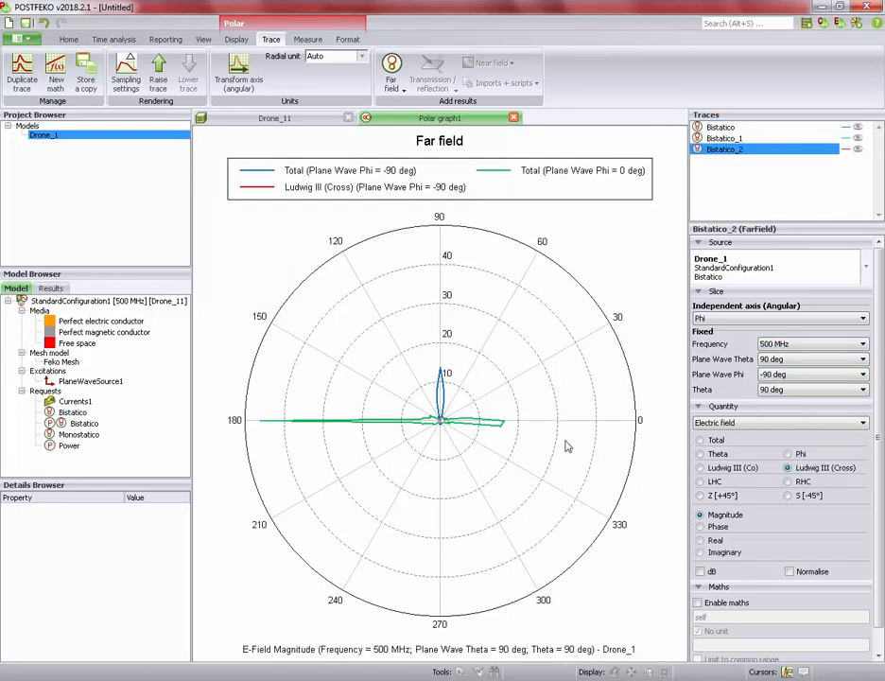
- Compare the Plane Wave Theta, Plane Wave Phi and field component settings of the three Bistatico traces
left_click(777, 376)
left_click(740, 129)
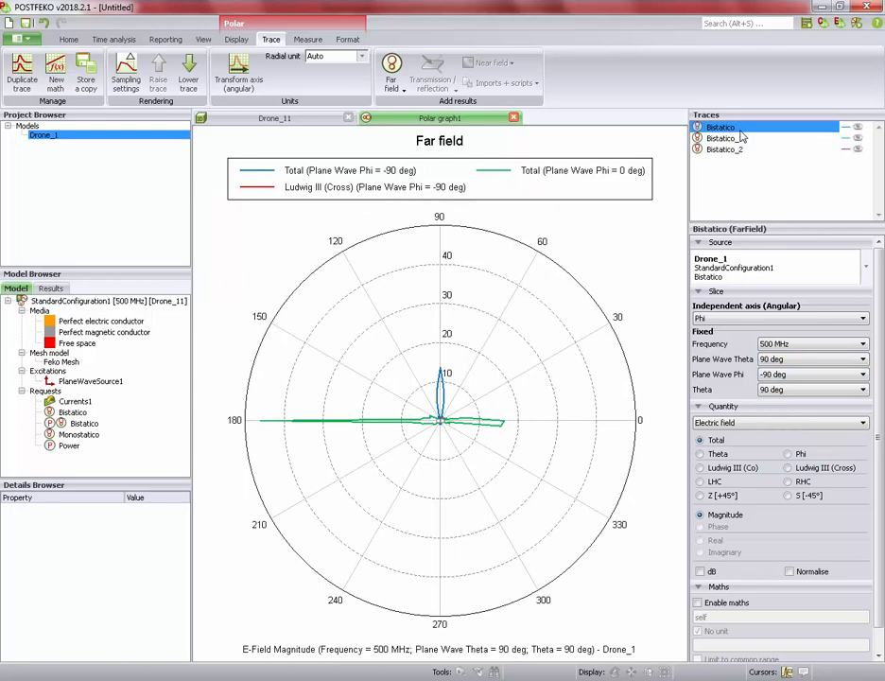
left_click(733, 150)
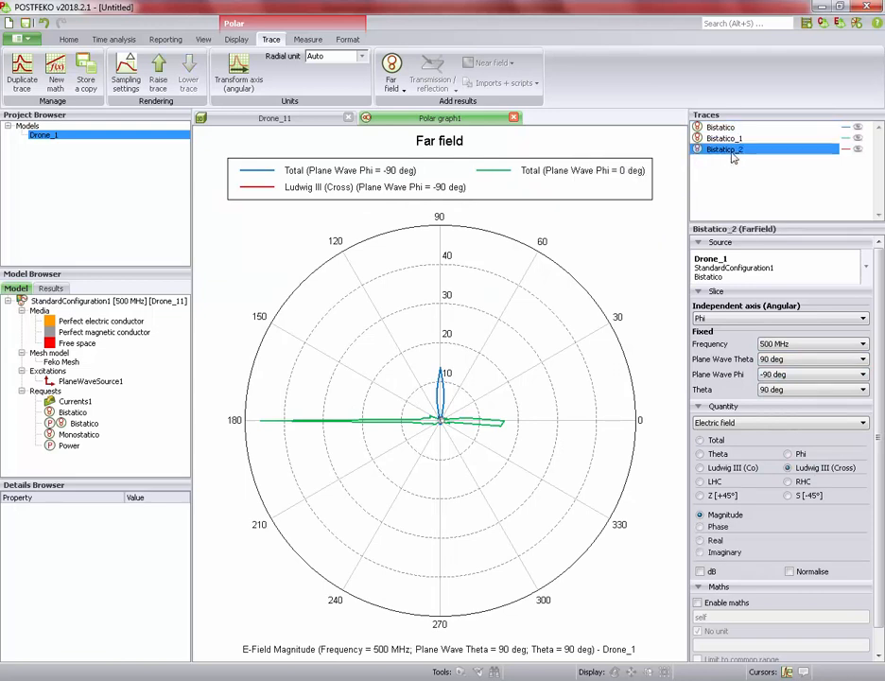
left_click(737, 128)
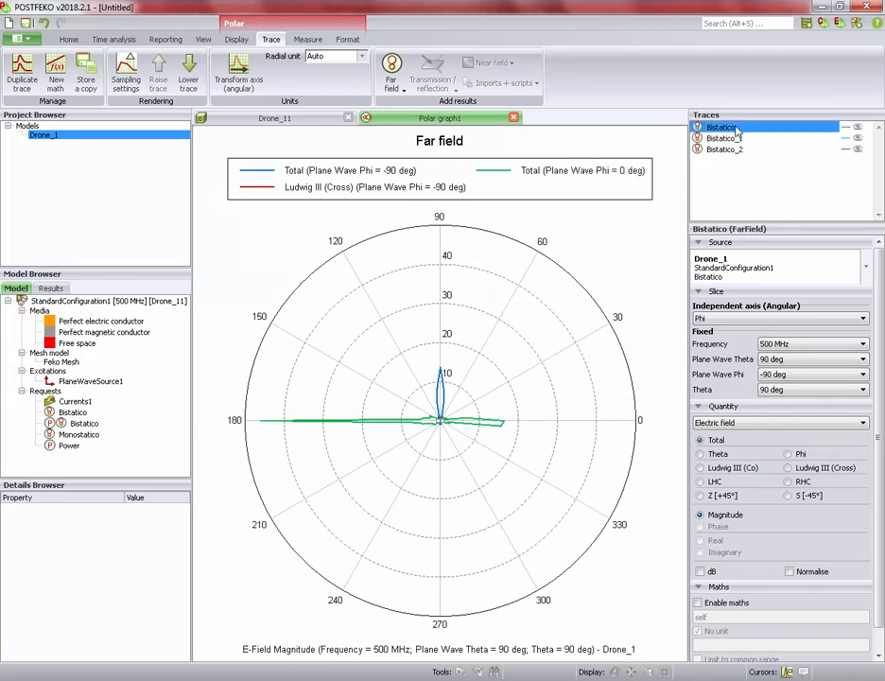
left_click(813, 367)
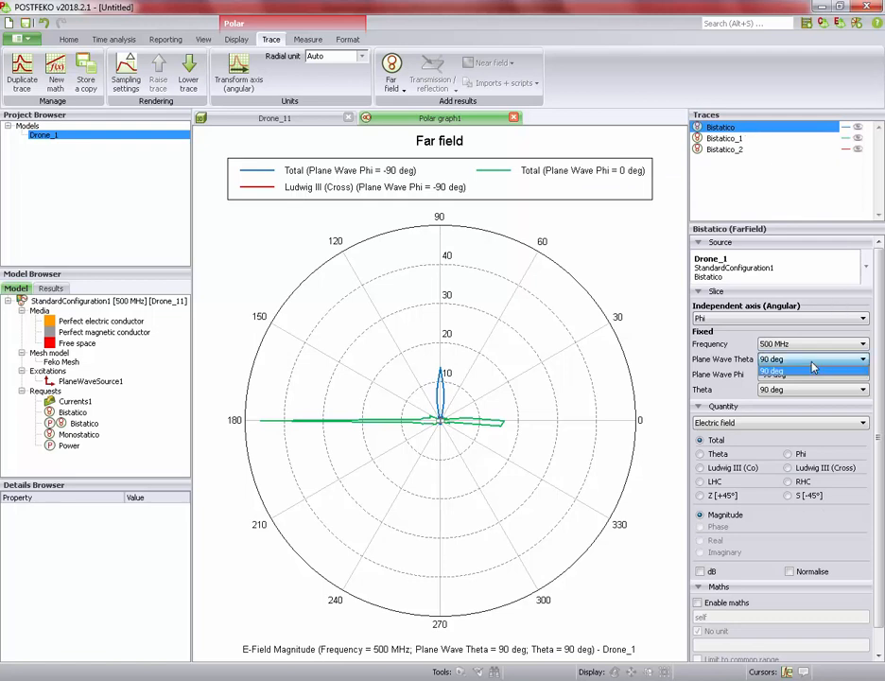
left_click(813, 368)
left_click(804, 375)
left_click(804, 386)
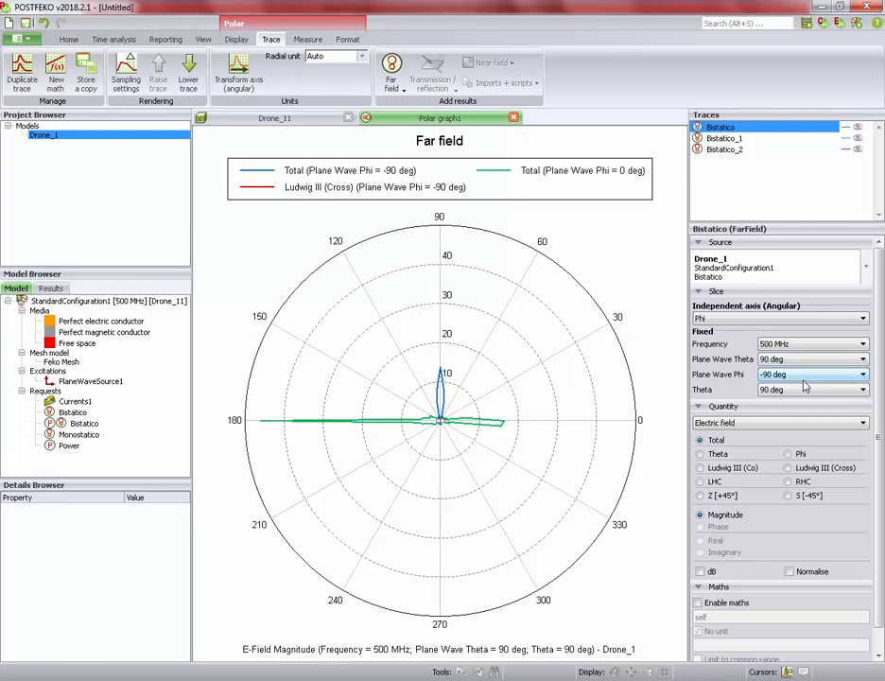
left_click(728, 139)
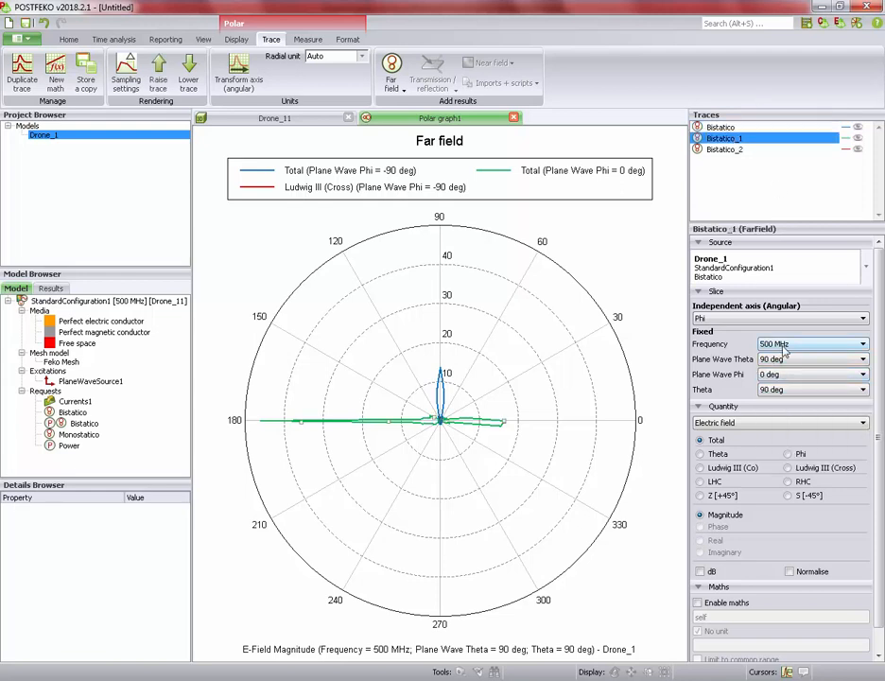
left_click(733, 149)
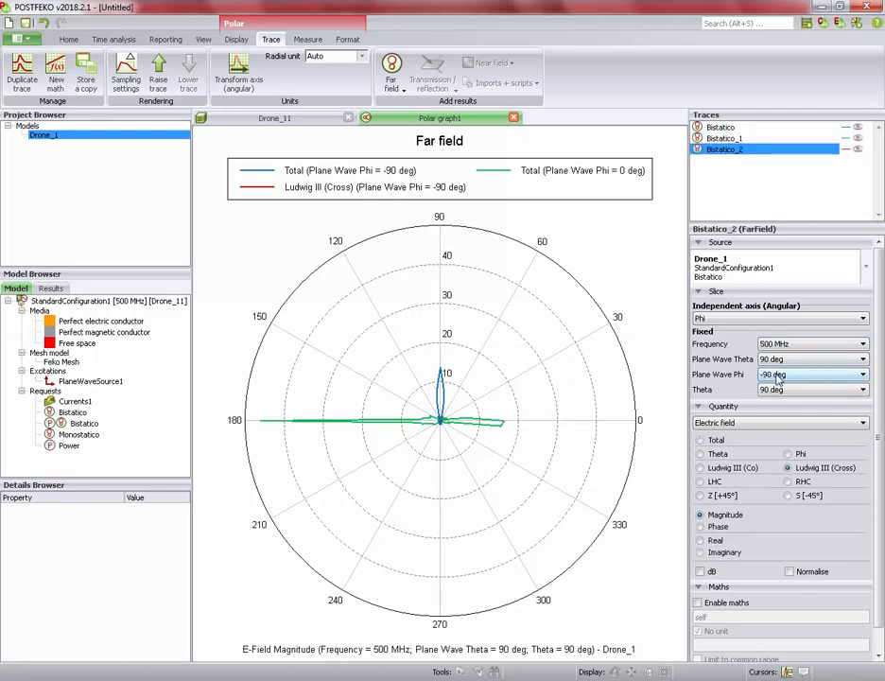
- Temporarily hide the Bistatico_1 trace to examine the -90 deg traces, and check the plane-wave directions in the Drone_11 3D view
left_click(858, 139)
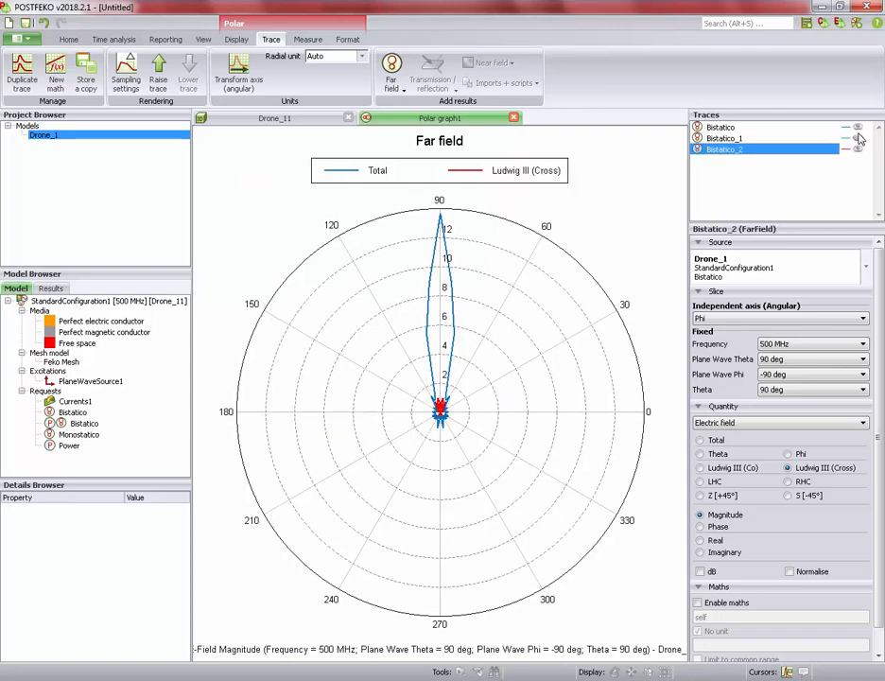
left_click(856, 128)
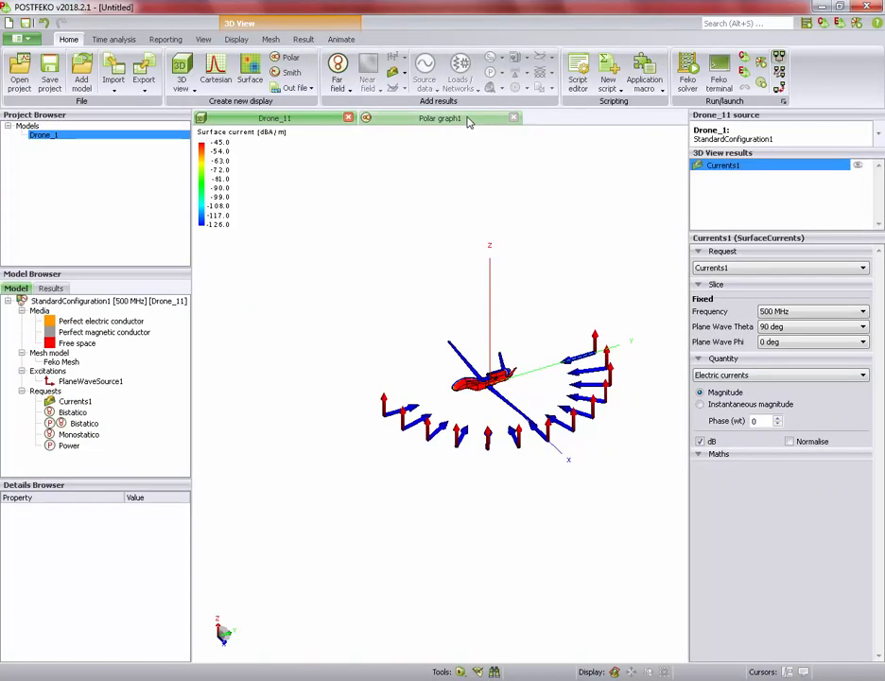
left_click(467, 121)
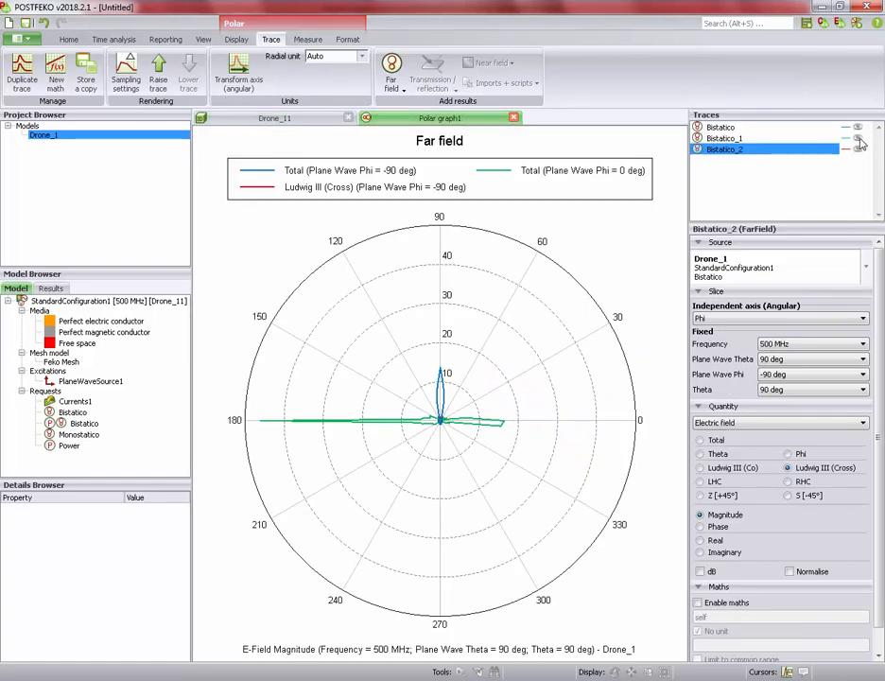
- Review the slice and component settings of each Bistatico trace on the polar graph once more
left_click(746, 140)
left_click(745, 128)
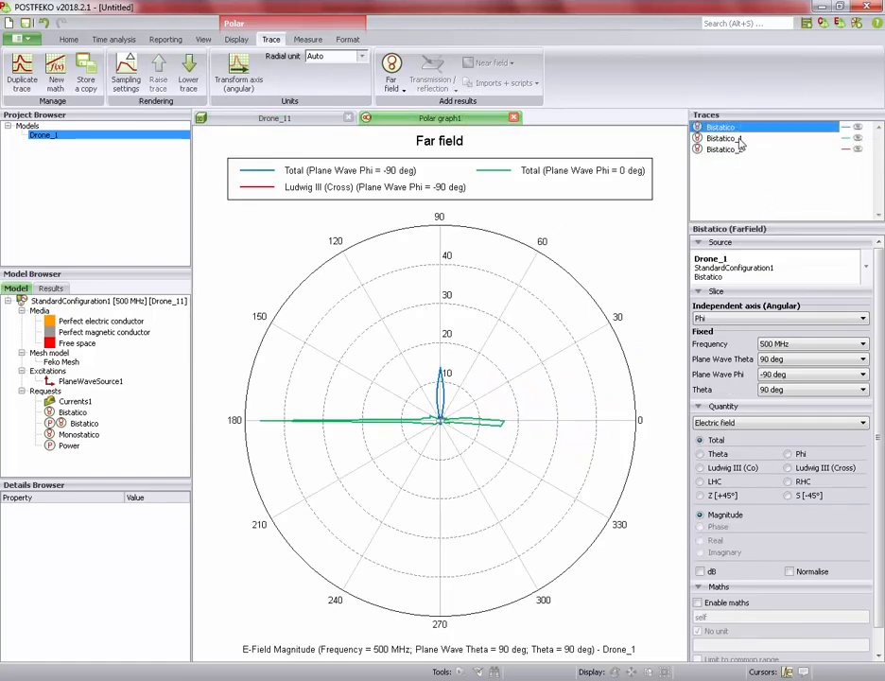
left_click(740, 141)
left_click(737, 152)
left_click(740, 127)
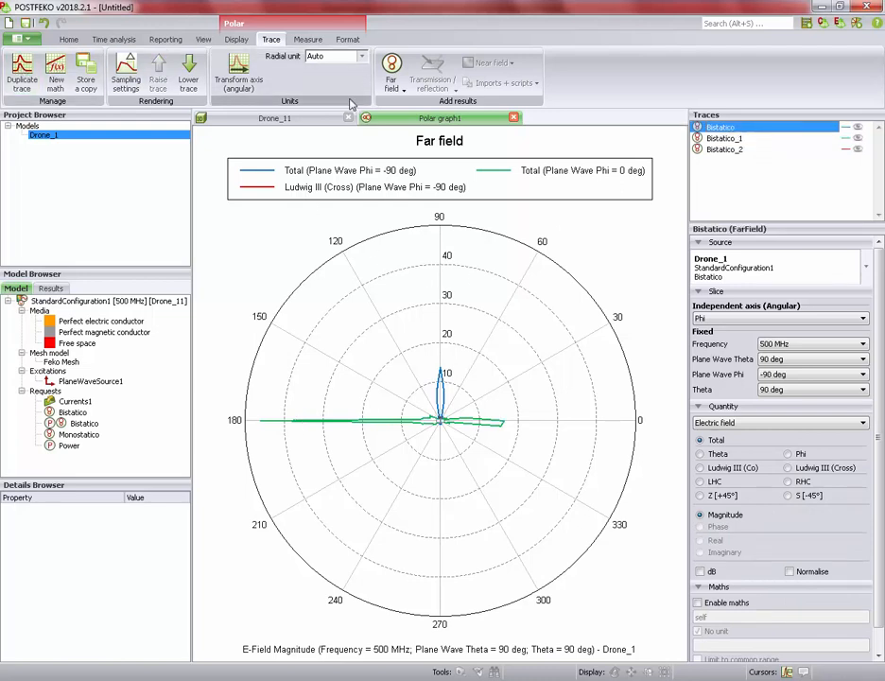
- Create a new Cartesian graph and plot the Monostatico far-field request on it
left_click(69, 40)
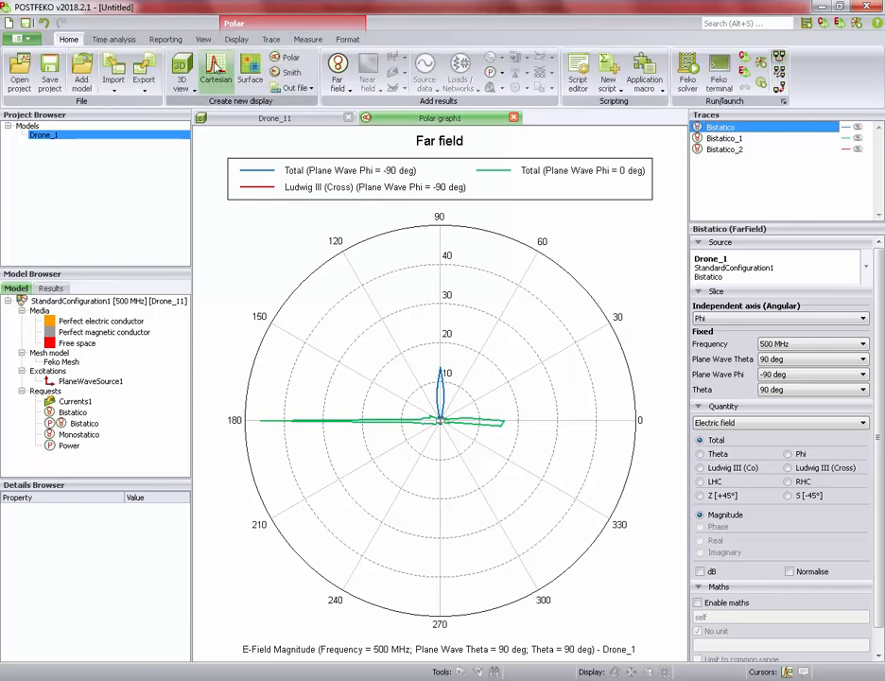
left_click(216, 66)
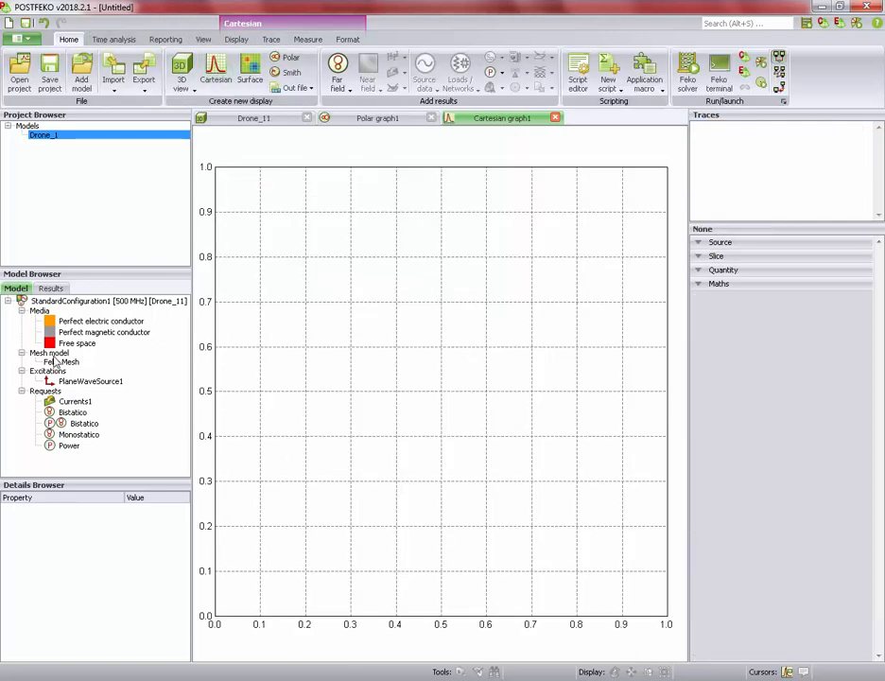
mouse_move(78, 433)
left_mouse_down()
mouse_move(507, 430)
mouse_move(477, 574)
left_mouse_up()
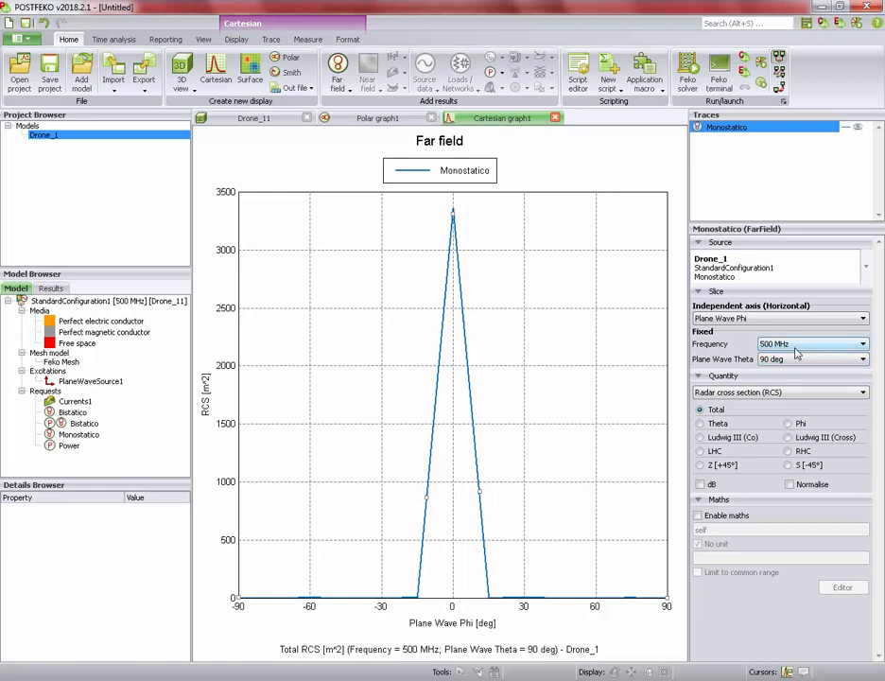
- Try Frequency and Plane Wave Theta (wrapped) as the Monostatico trace's independent axis, checking the available Plane Wave Phi angles
left_click(792, 319)
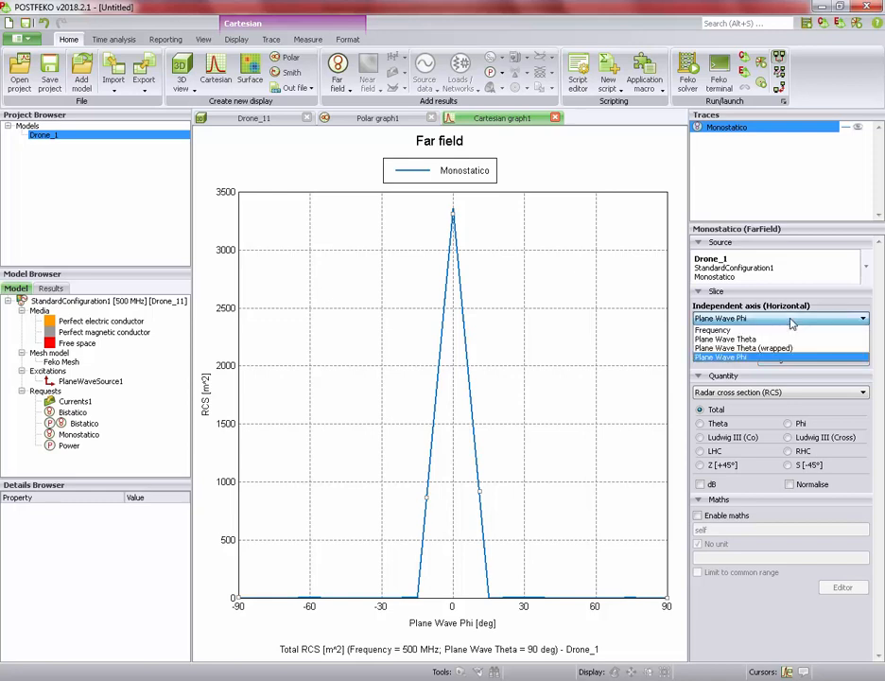
left_click(792, 329)
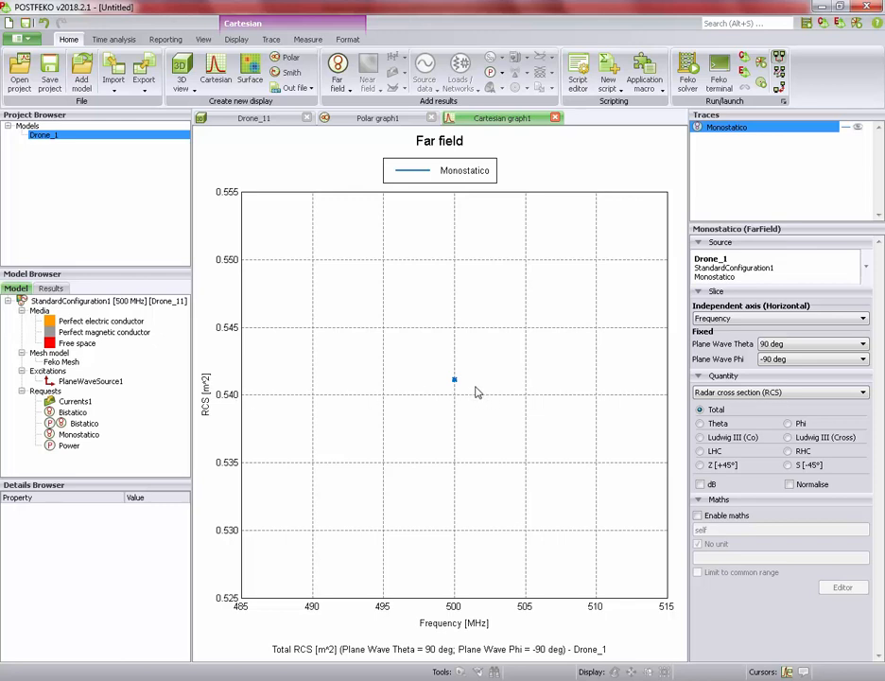
left_click(781, 360)
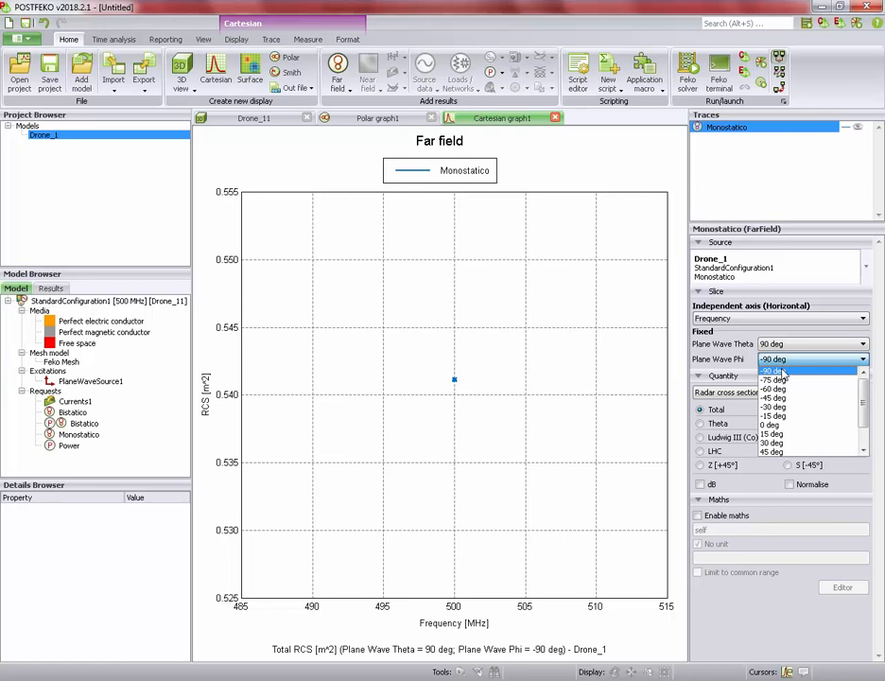
left_click(783, 360)
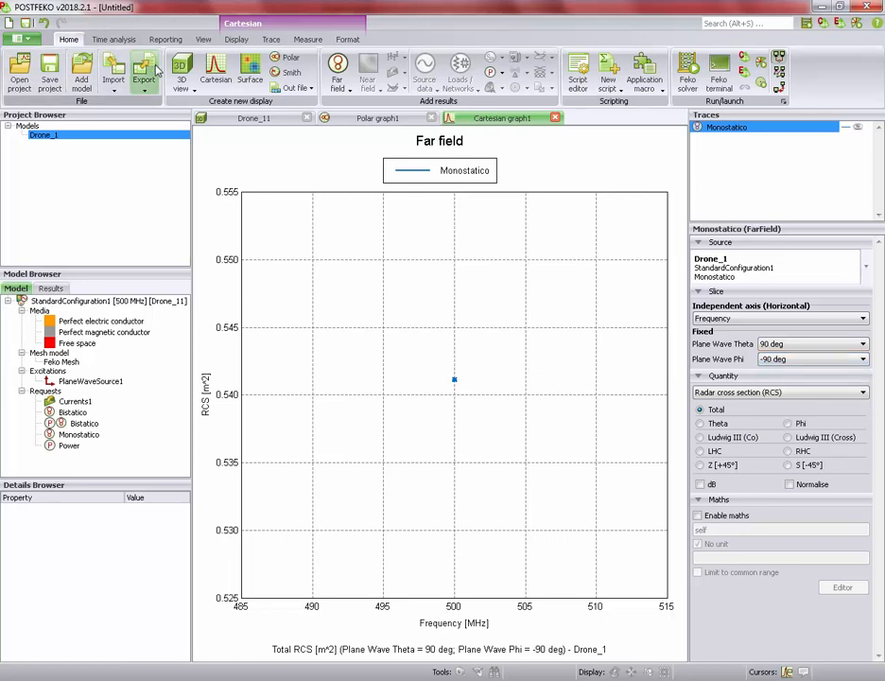
left_click(769, 319)
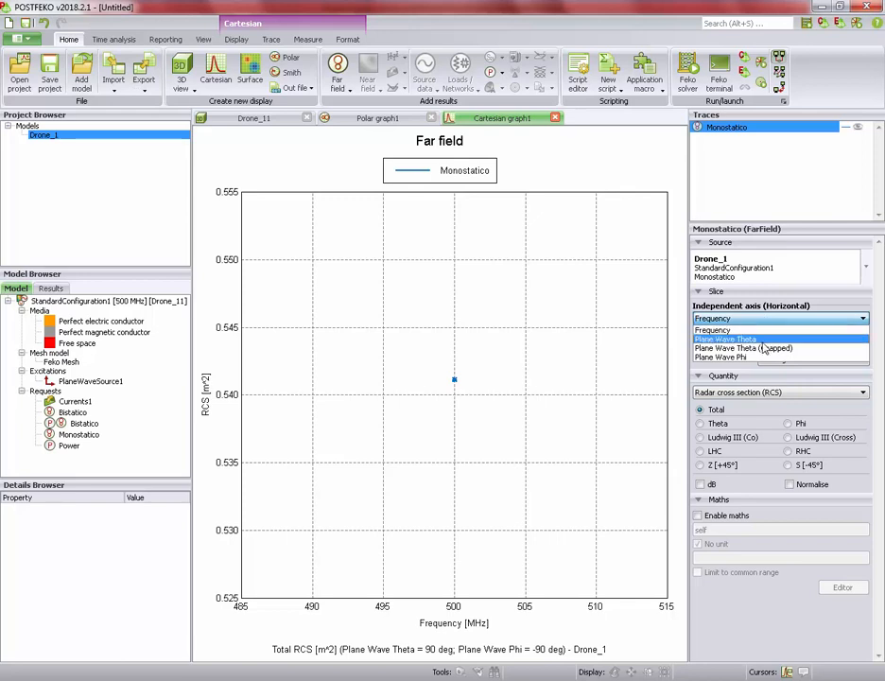
left_click(764, 325)
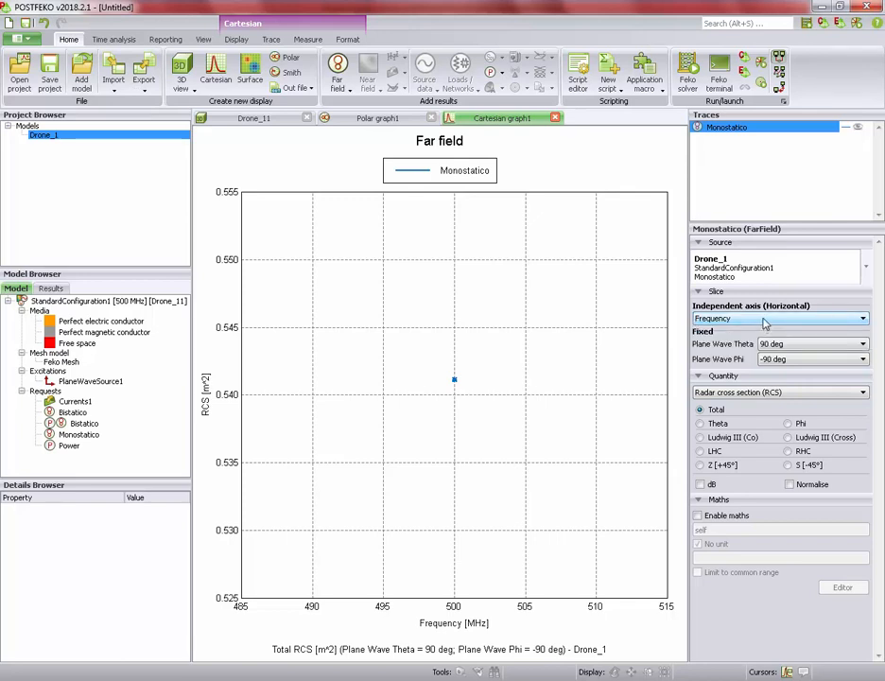
left_click(765, 319)
left_click(765, 321)
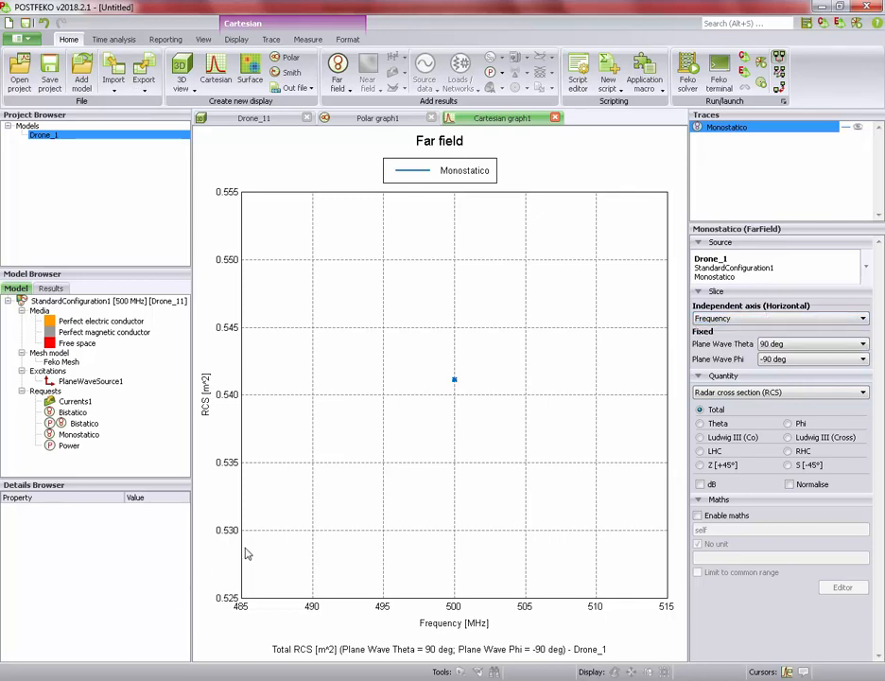
left_click(754, 320)
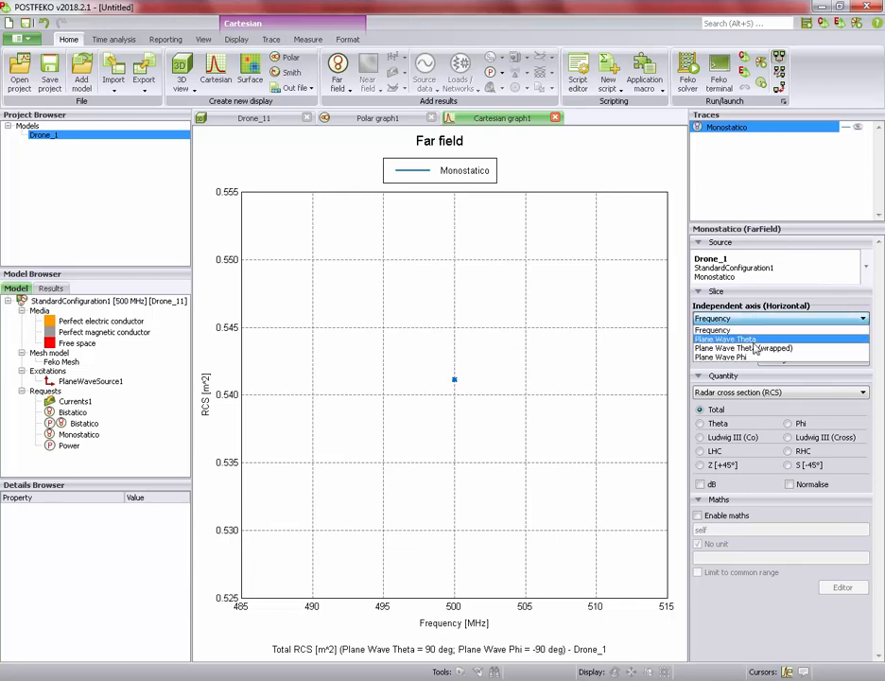
left_click(754, 349)
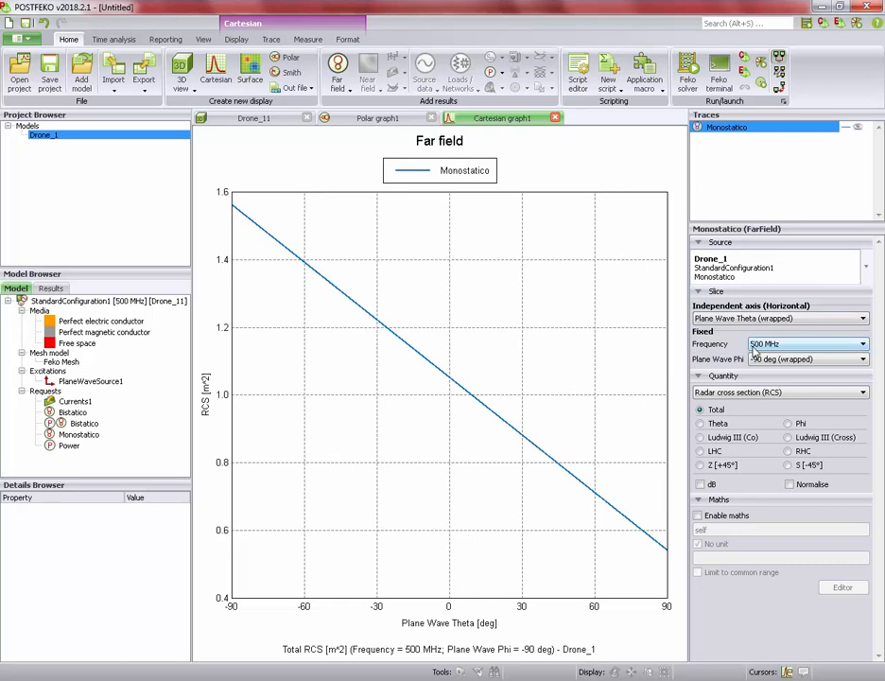
- Plot the Monostatico RCS against Plane Wave Phi and display it in dB
left_click(765, 320)
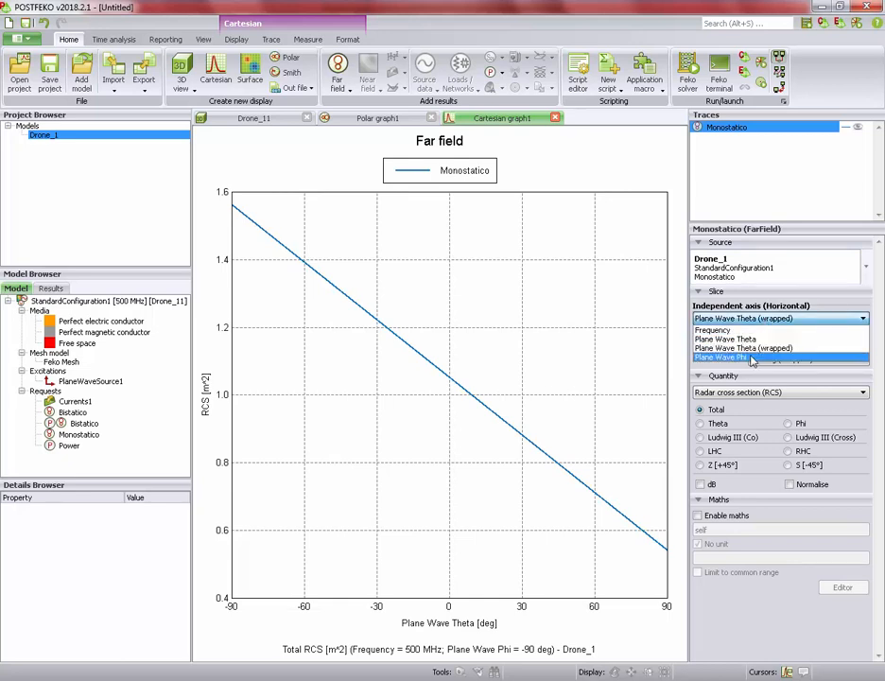
left_click(751, 359)
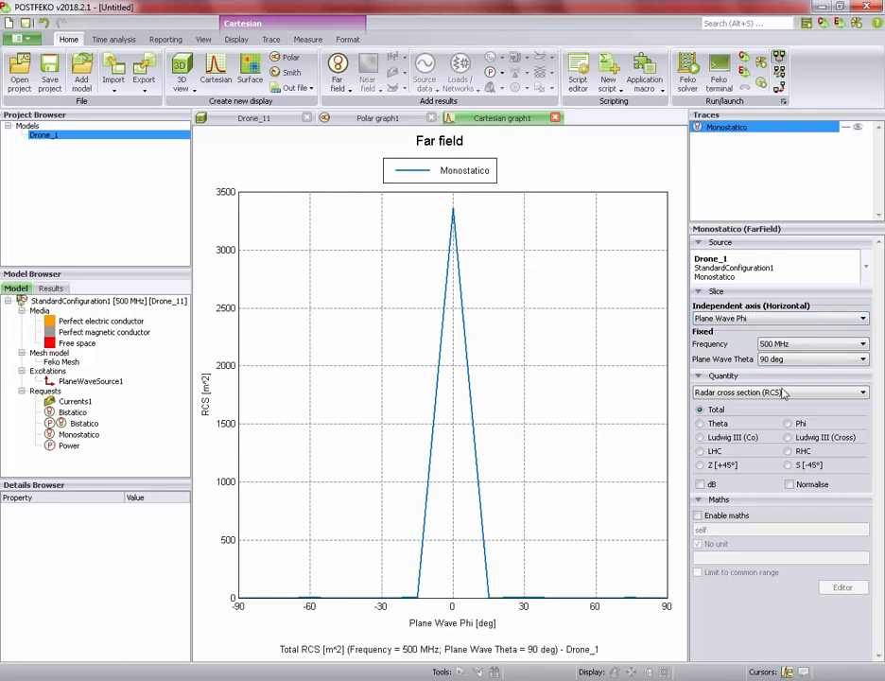
left_click(713, 485)
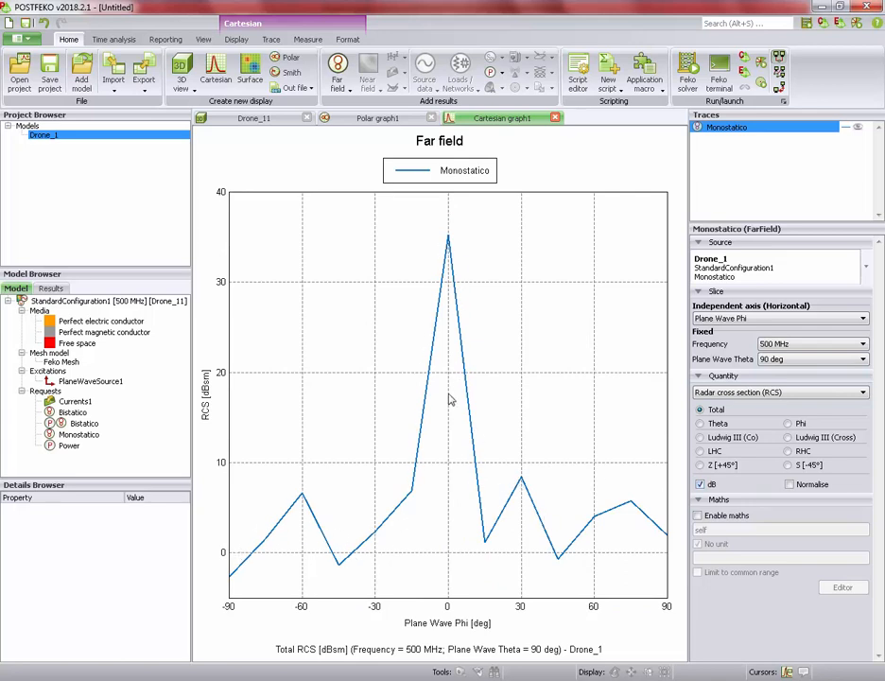
- Try Frequency again as the independent axis of the Monostatico trace in dB
left_click(736, 321)
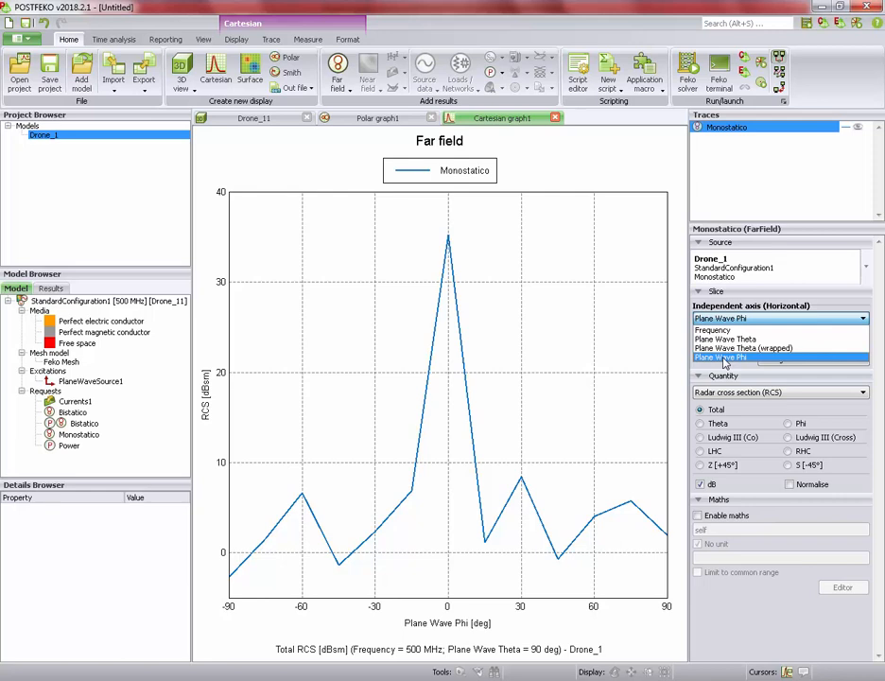
left_click(725, 357)
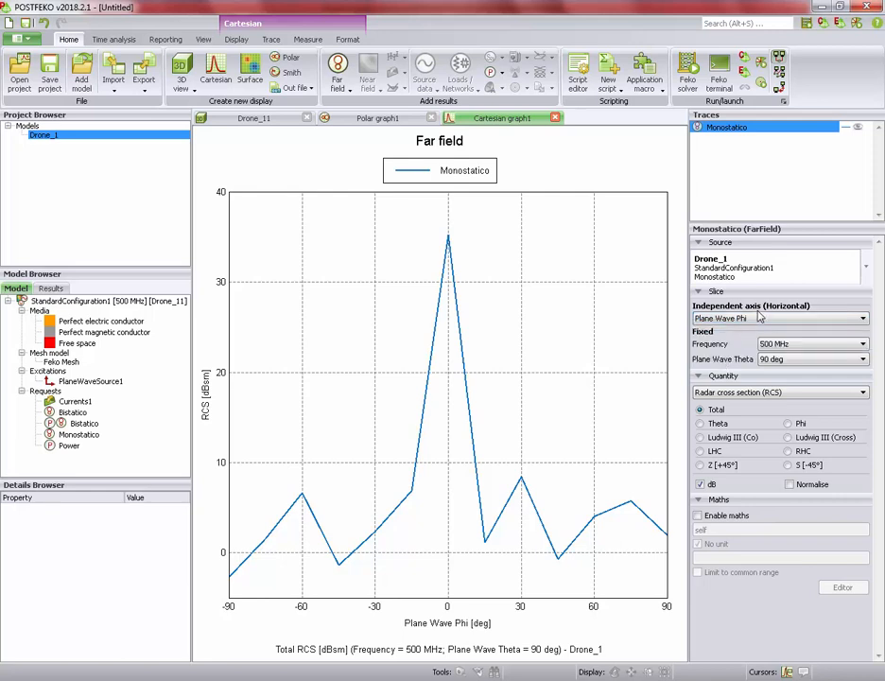
left_click(758, 317)
left_click(753, 330)
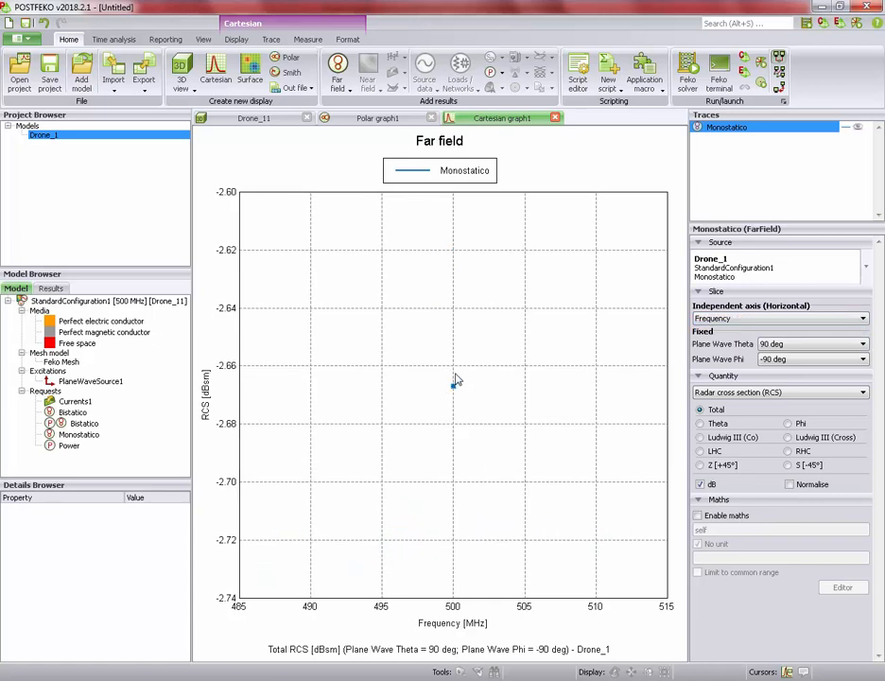
left_click(711, 319)
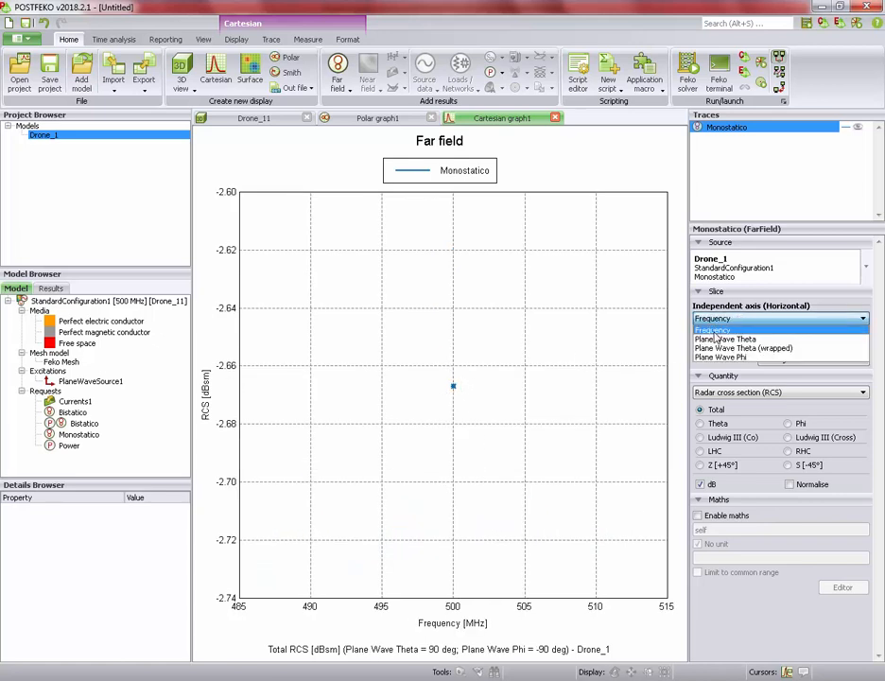
left_click(710, 319)
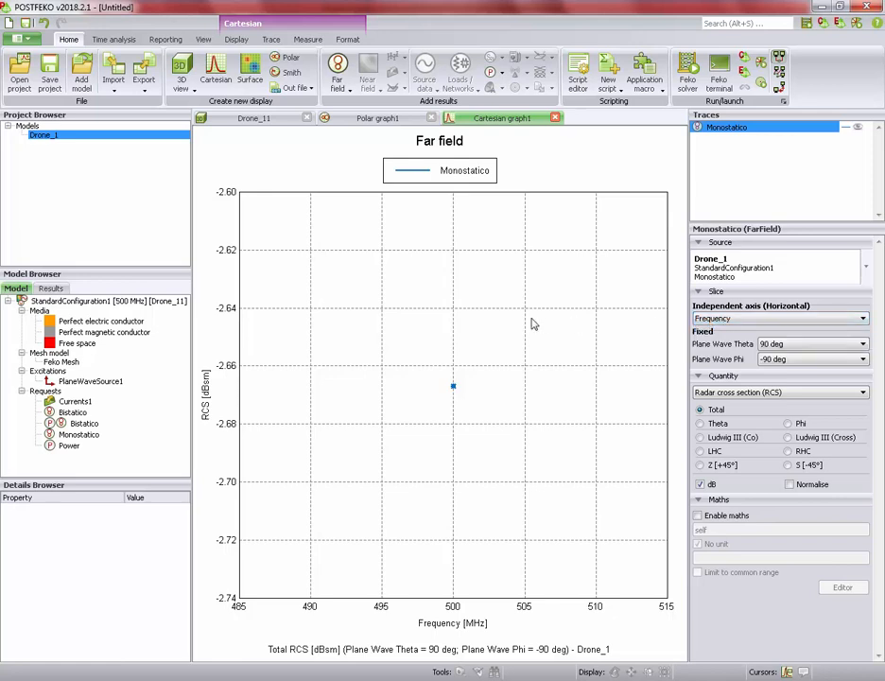
- Switch the Monostatico trace's independent axis back to Plane Wave Phi for viewing, and finally set it to Plane Wave Theta
left_click(737, 319)
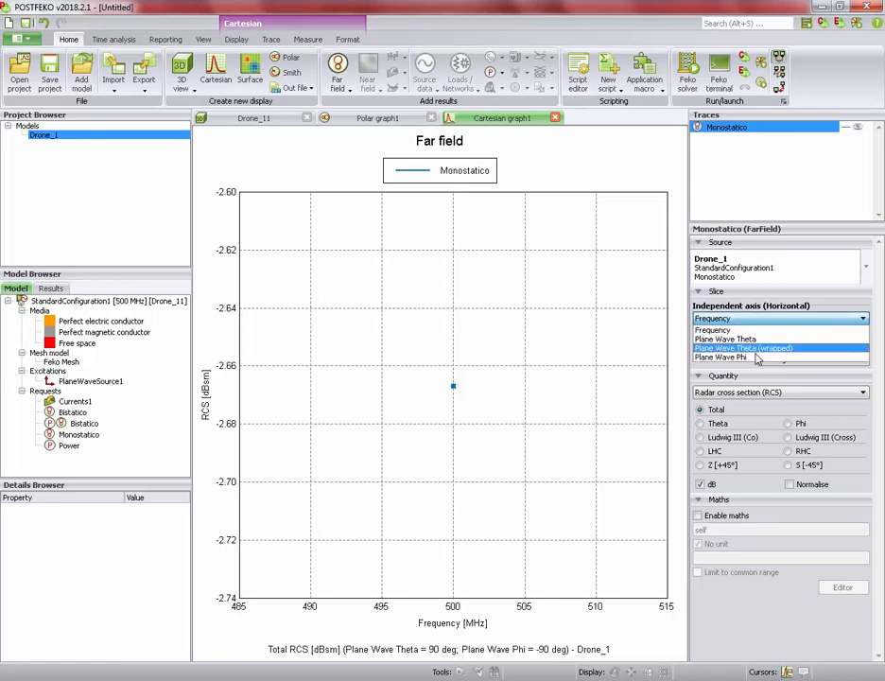
left_click(755, 358)
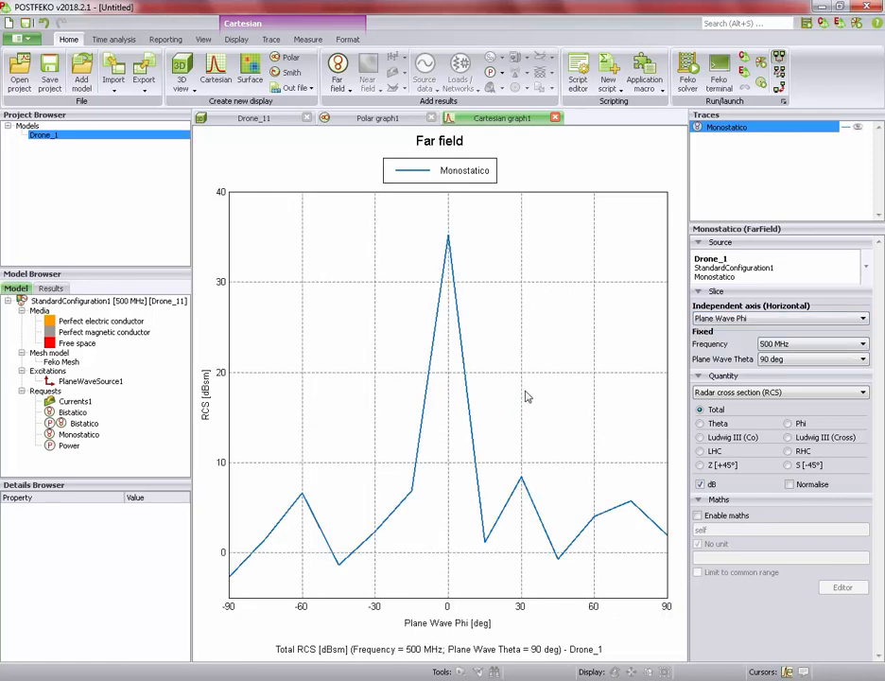
left_click(778, 320)
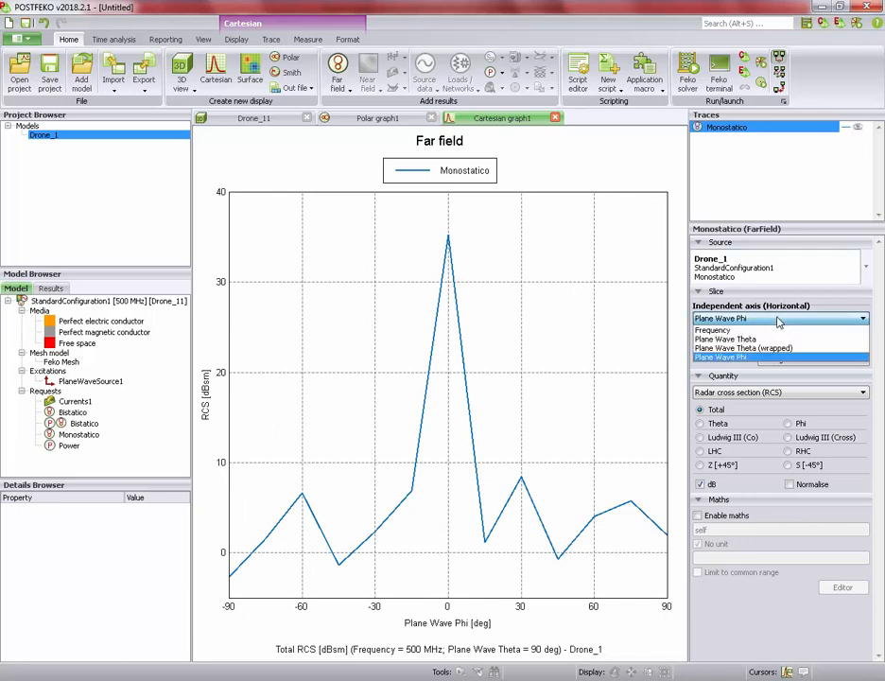
left_click(747, 339)
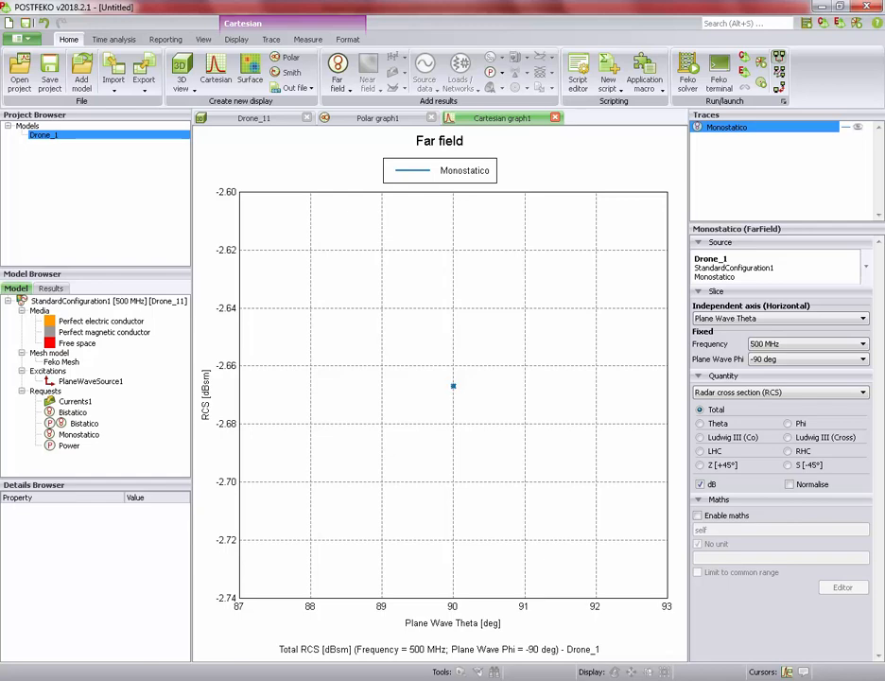
- Switch to CADFEKO and examine PlaneWaveSource1 of the configuration around the drone in the 3D view
key("alt+Tab")
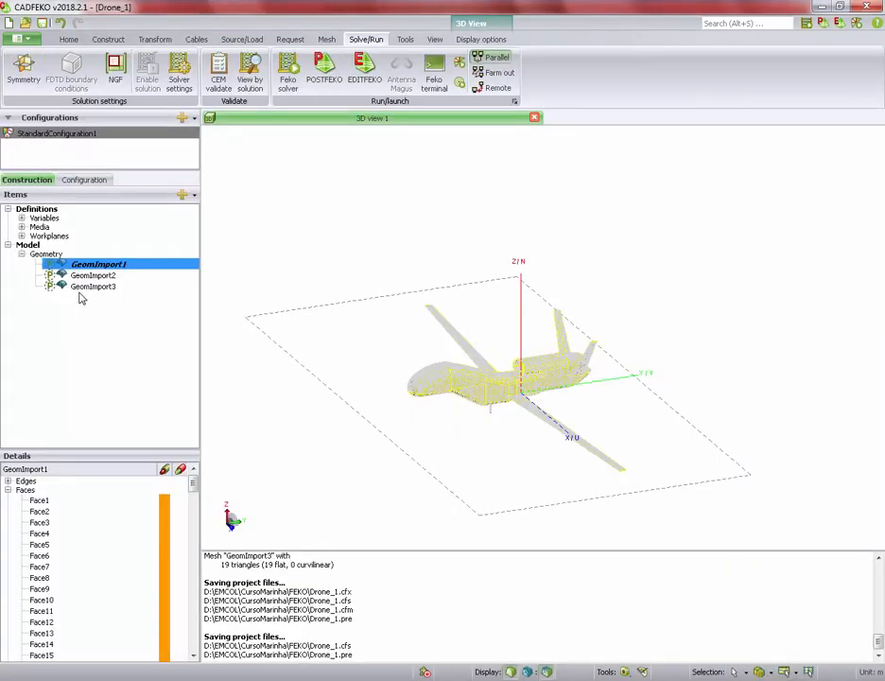
left_click(78, 180)
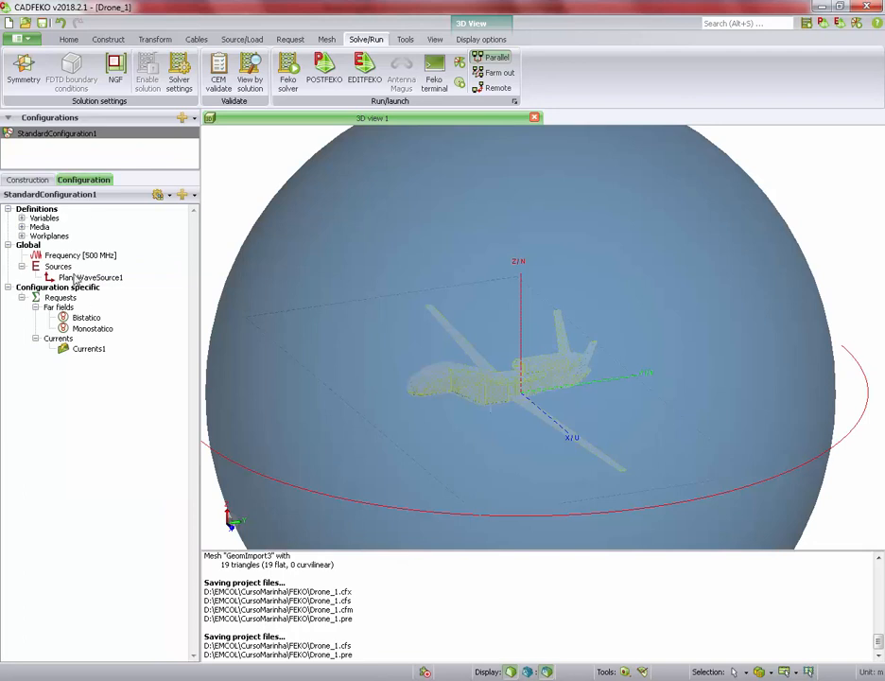
left_click(80, 277)
scroll(695, 436, "down", 5)
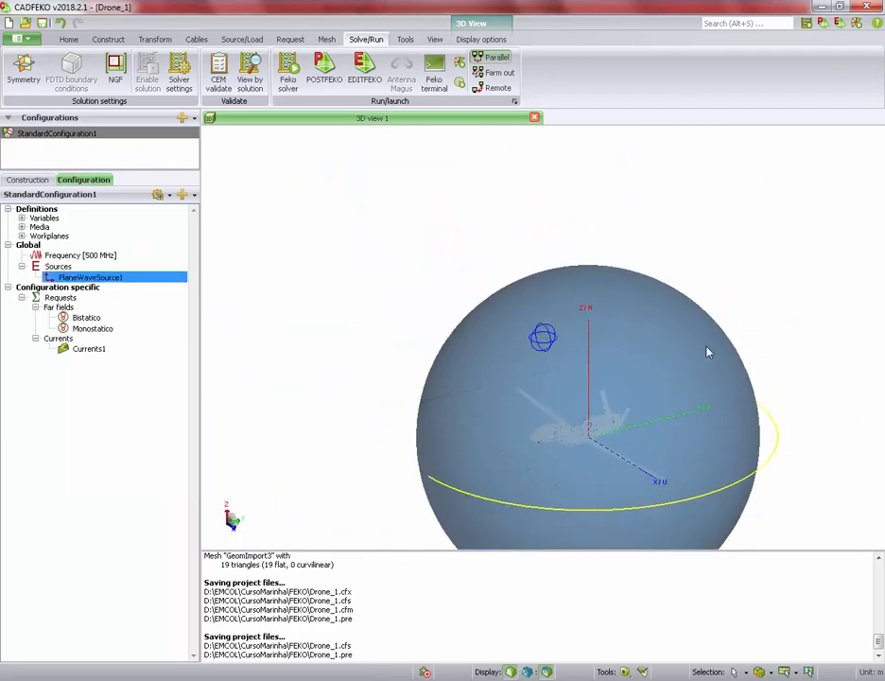
mouse_move(640, 413)
left_mouse_down()
mouse_move(539, 475)
mouse_move(500, 481)
mouse_move(633, 350)
mouse_move(706, 376)
mouse_move(532, 494)
left_mouse_up()
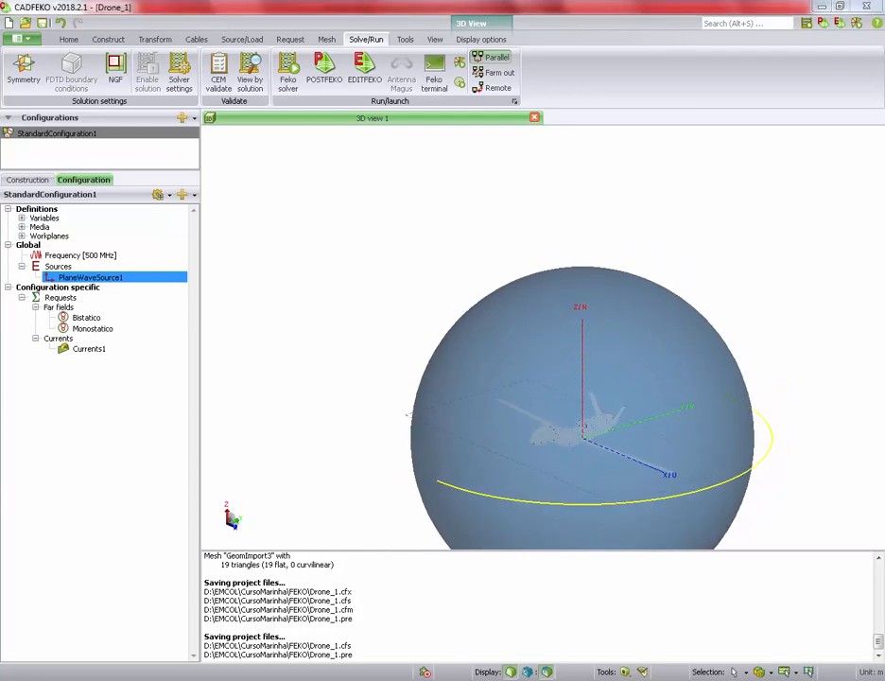
- Return to POSTFEKO and examine the plane-wave incidence directions around the drone in the Drone_11 3D view
key("alt+Tab")
left_click(370, 118)
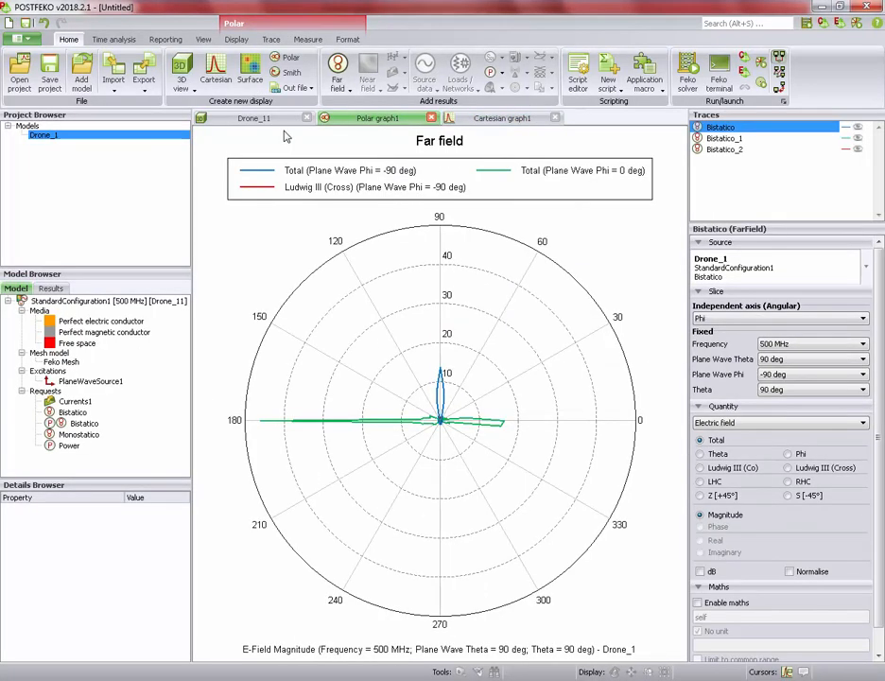
left_click(276, 118)
left_click_drag(482, 428, 551, 424)
scroll(542, 464, "down", 4)
scroll(543, 464, "up", 6)
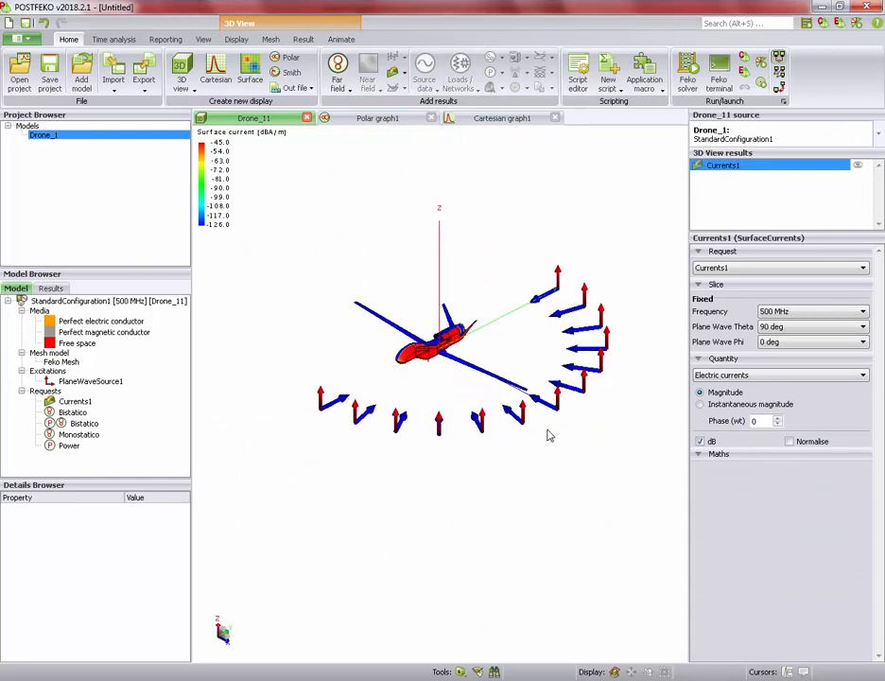
- Create a second Cartesian graph and plot the Bistatico far-field request on it
left_click(501, 118)
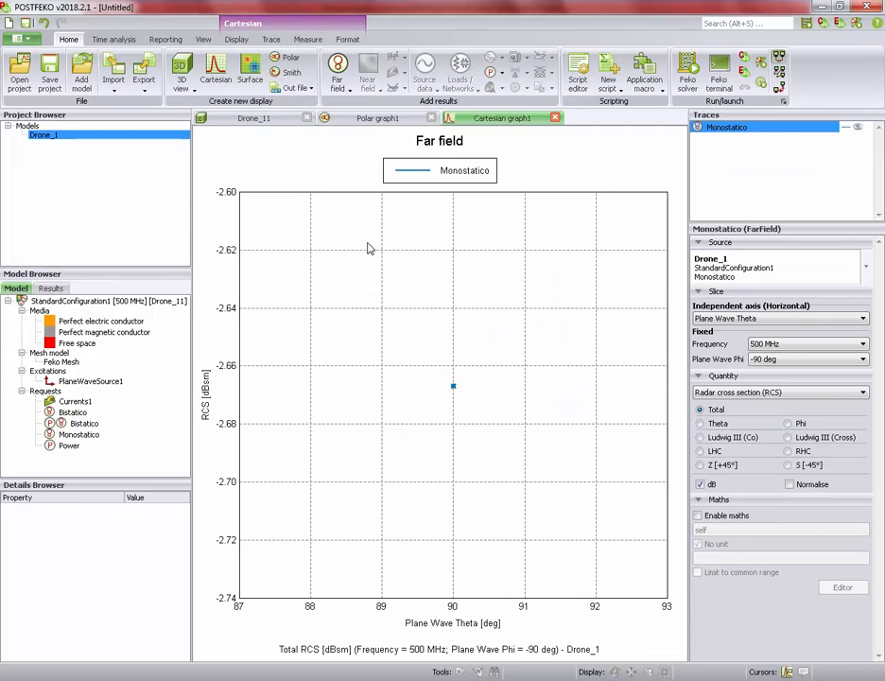
left_click(341, 118)
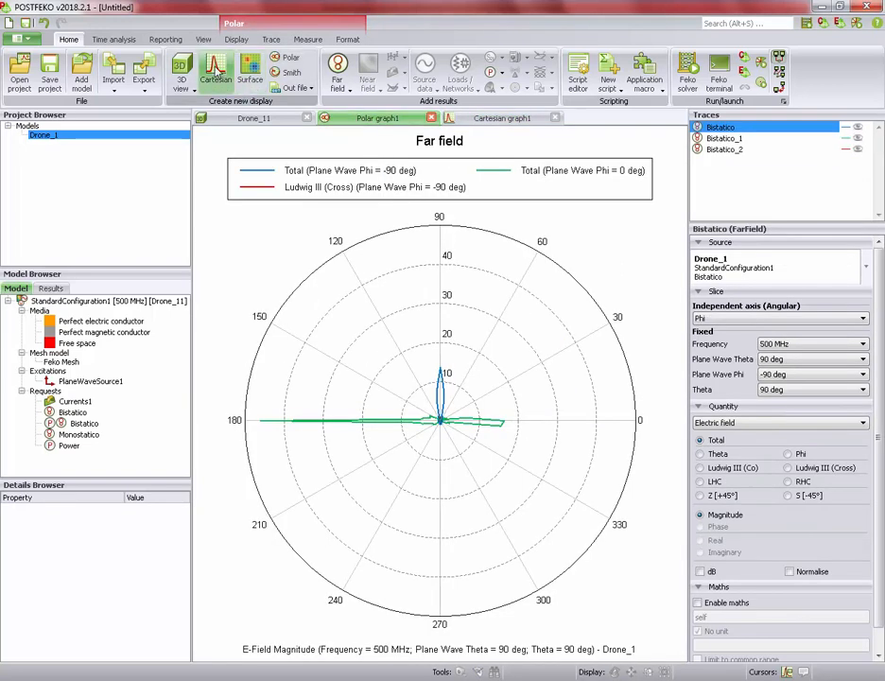
left_click(217, 75)
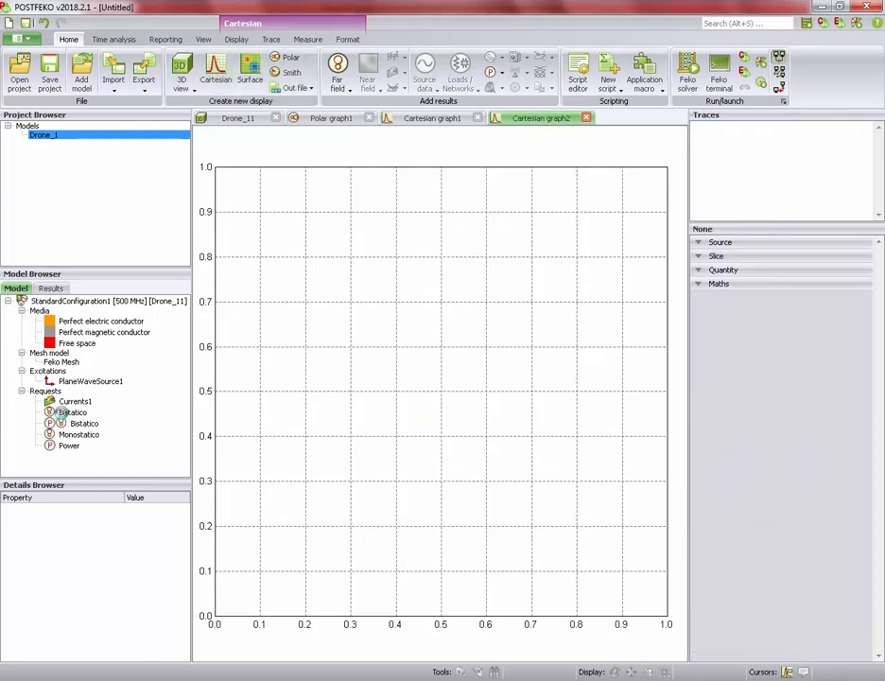
mouse_move(74, 412)
left_mouse_down()
mouse_move(430, 401)
mouse_move(501, 534)
left_mouse_up()
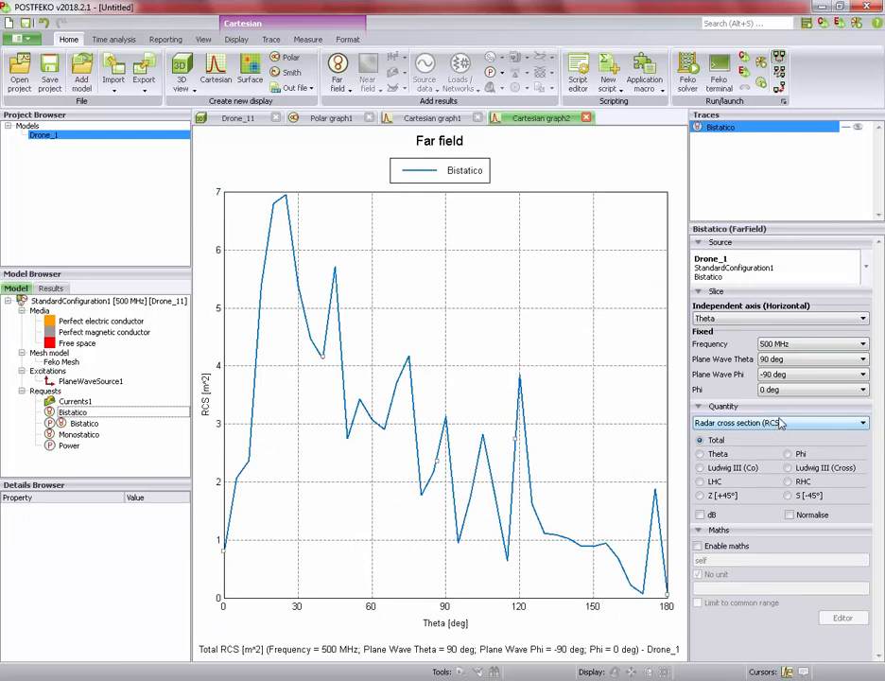
- Set the Bistatico trace's fixed Phi to 90 deg to plot RCS versus Theta
left_click(784, 375)
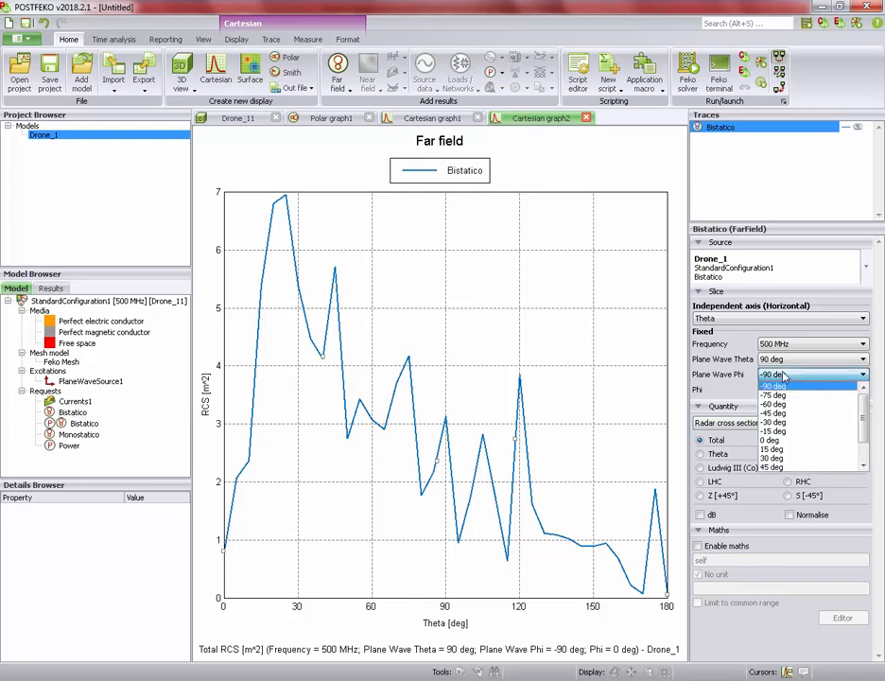
left_click(784, 375)
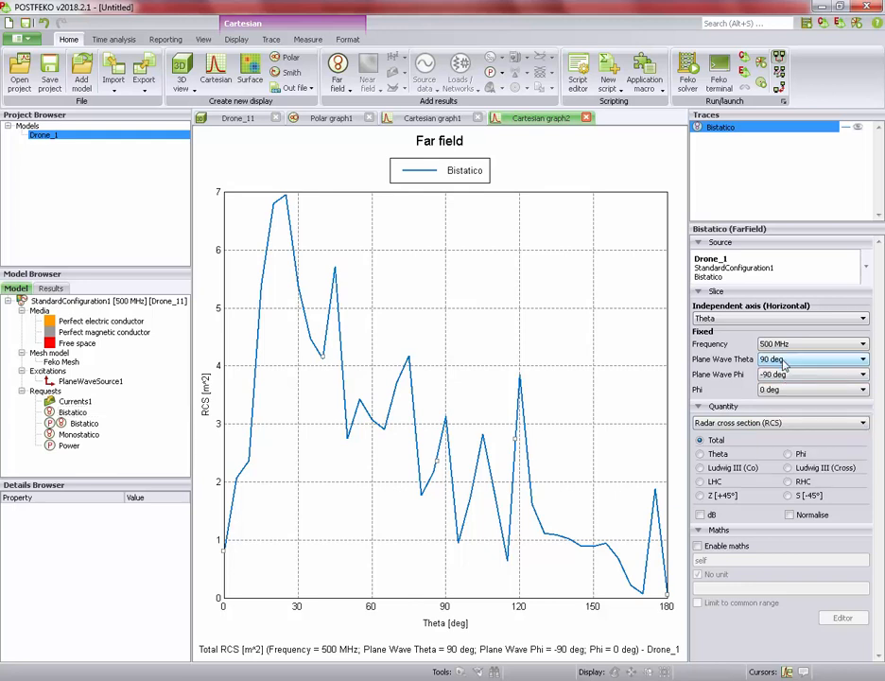
left_click(797, 392)
left_click_drag(862, 416, 862, 427)
left_click(810, 455)
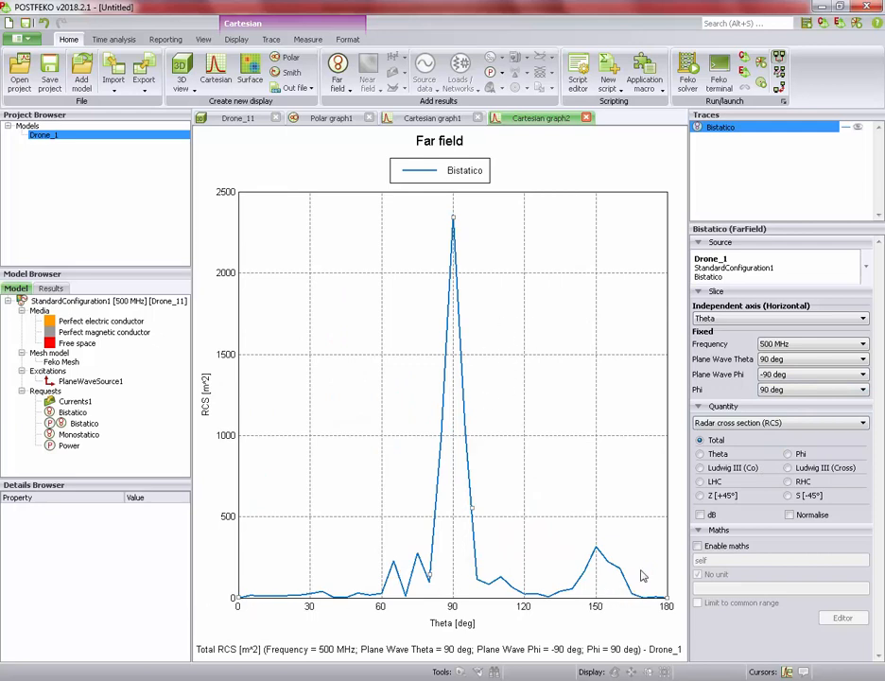
- Change the Bistatico trace's independent axis to Phi and set its fixed Theta to 90 deg
left_click(729, 319)
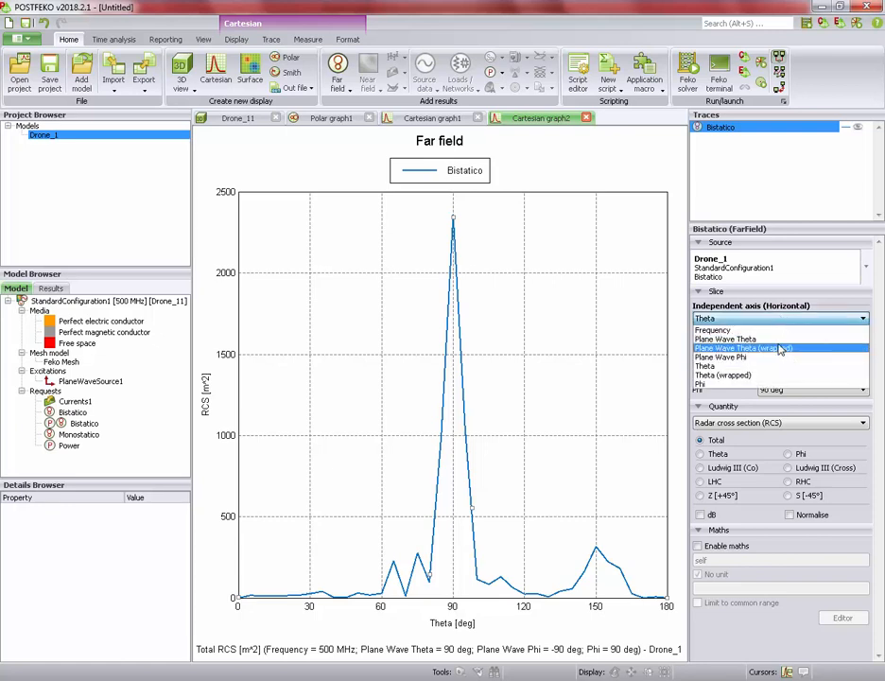
left_click(756, 384)
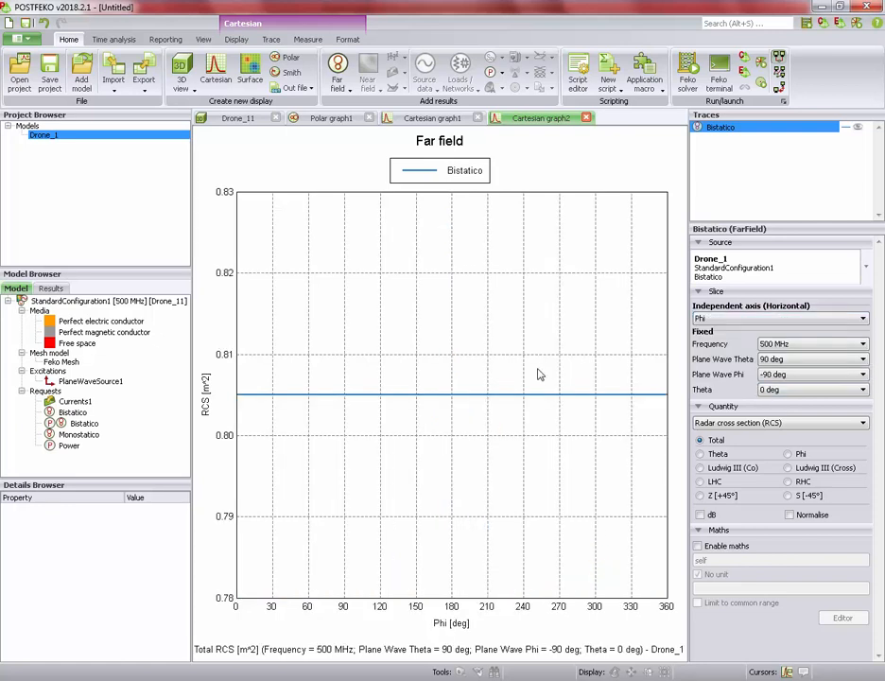
left_click(770, 322)
left_click(770, 325)
left_click(769, 325)
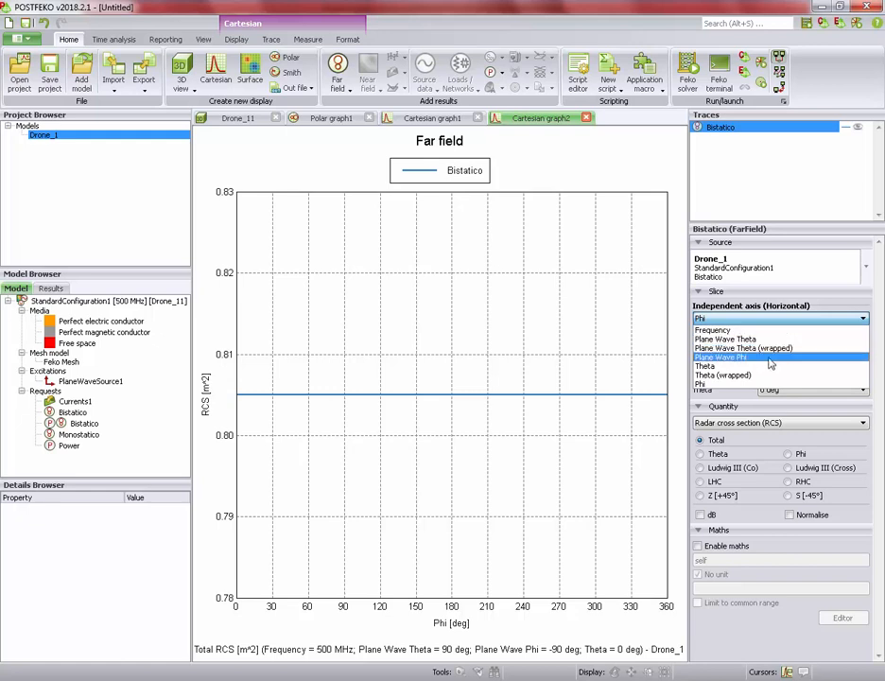
left_click(737, 383)
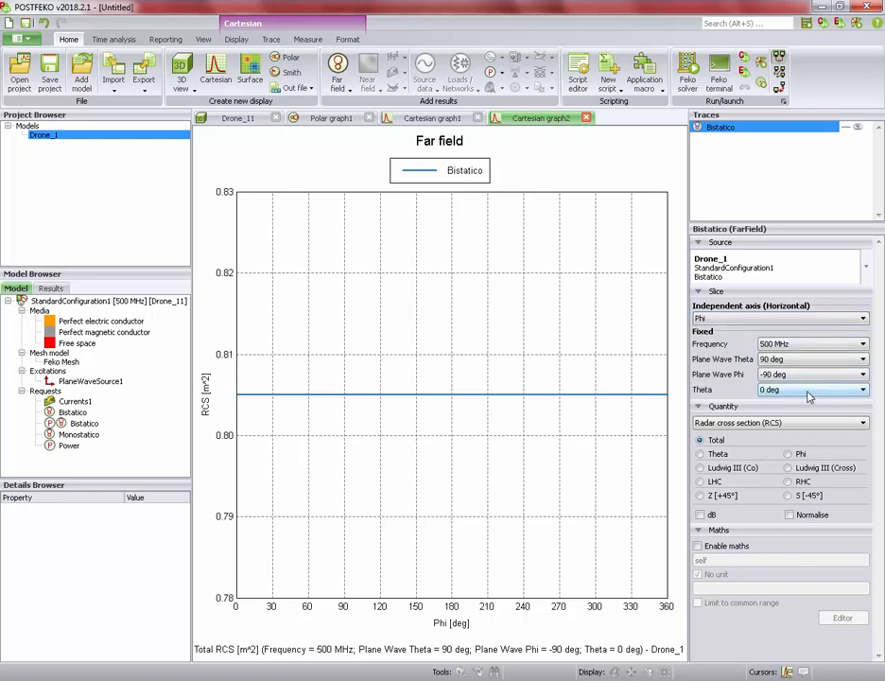
left_click(809, 396)
left_click_drag(862, 406, 862, 436)
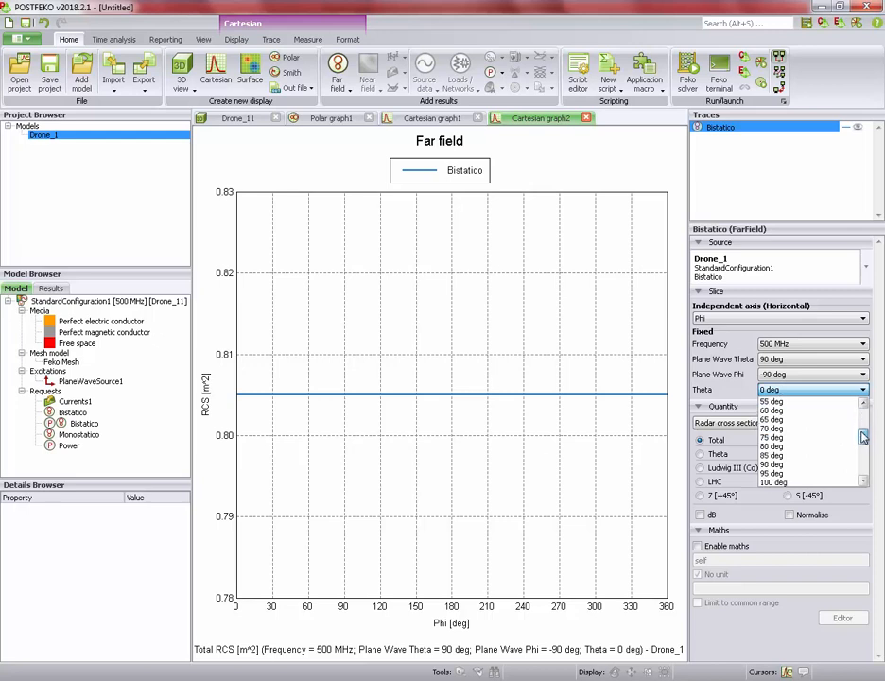
left_click(772, 464)
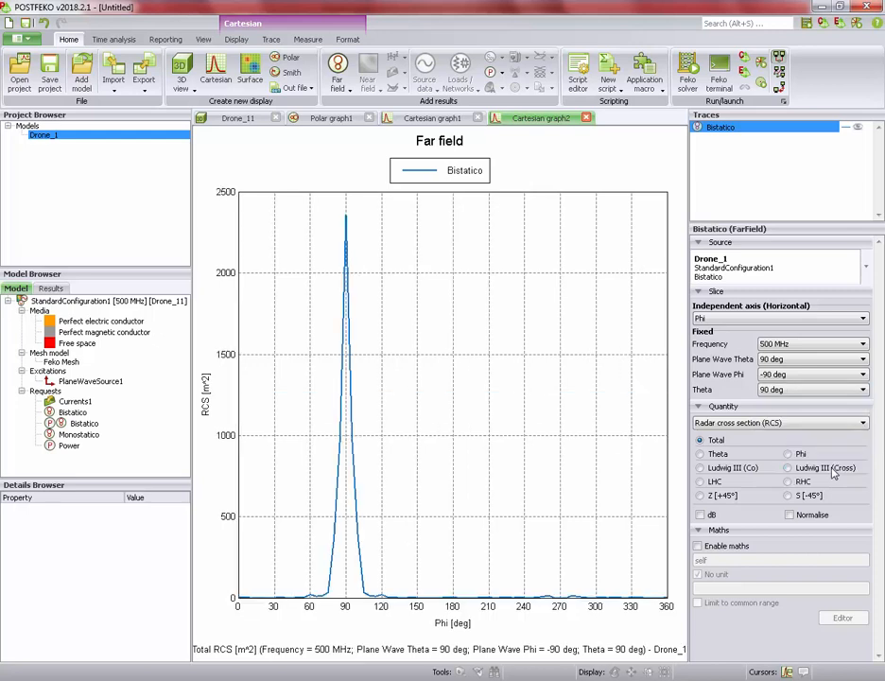
- Show the Bistatico RCS in dB and set the trace's Plane Wave Phi to 0 deg
left_click(701, 515)
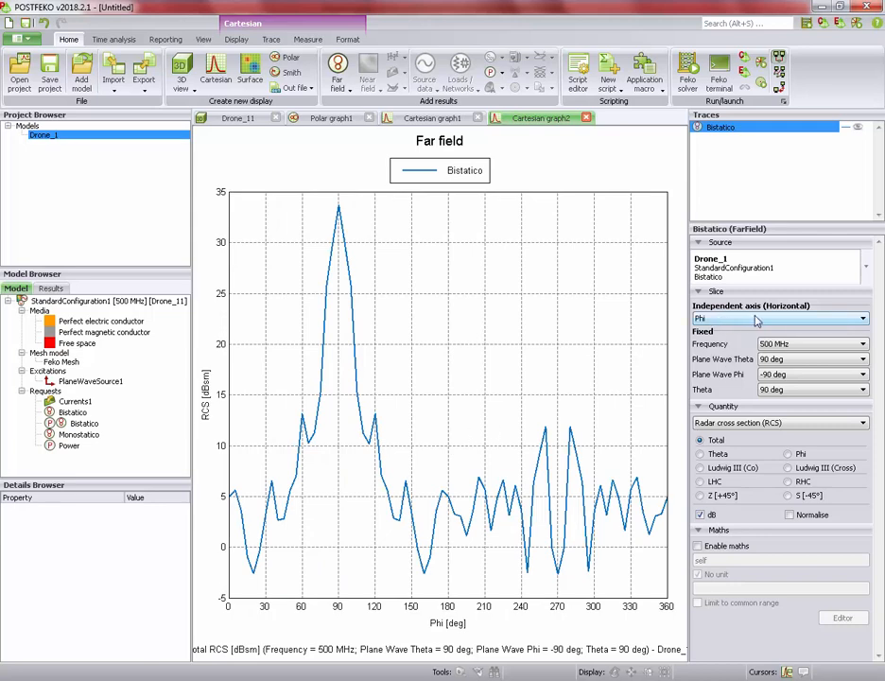
left_click(788, 360)
left_click(787, 362)
left_click(805, 374)
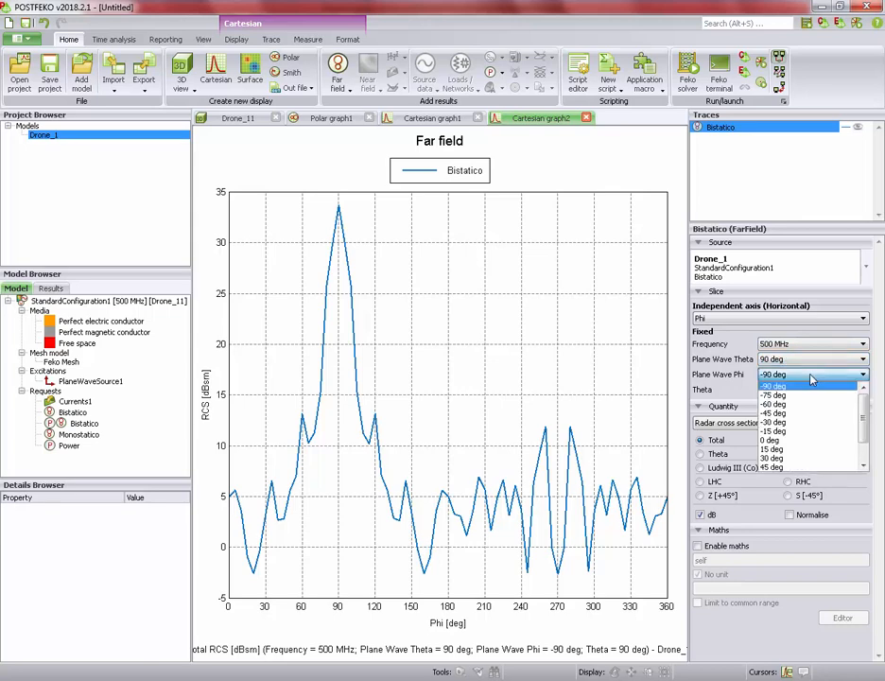
left_click(806, 440)
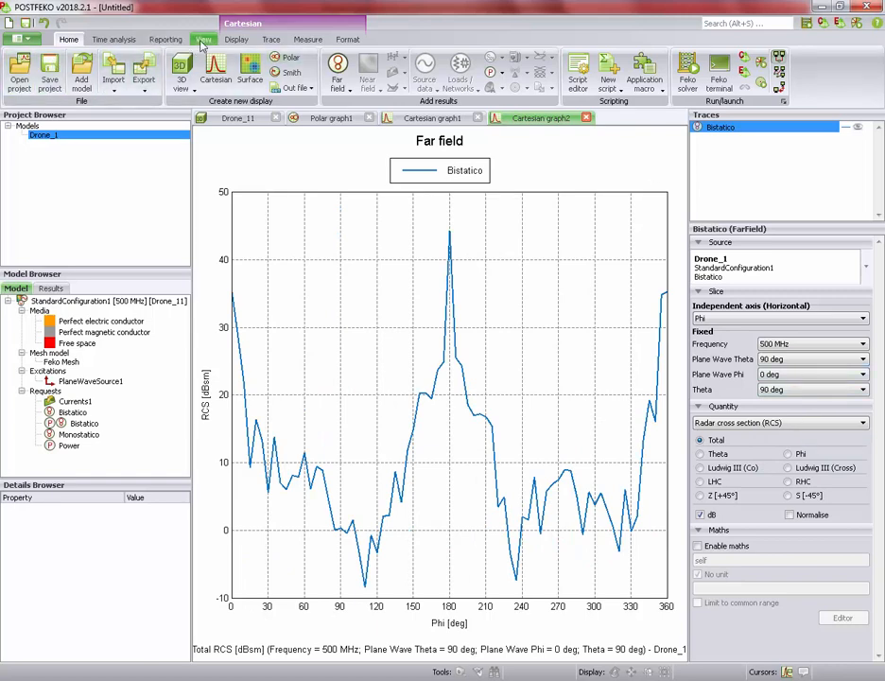
- Duplicate the Bistatico trace and set the copy's Plane Wave Phi to -90 deg
left_click(271, 39)
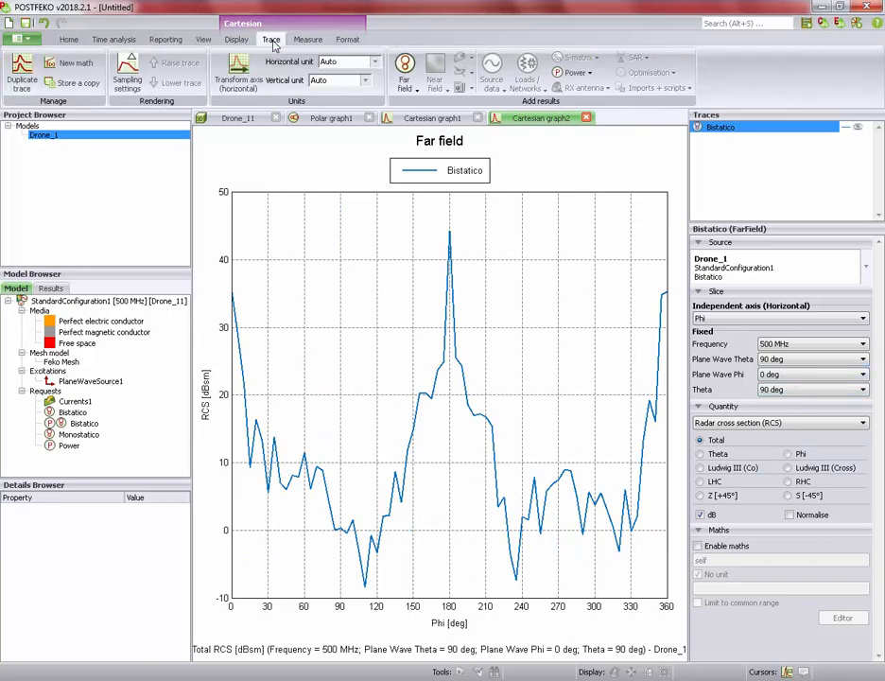
left_click(21, 72)
left_click(713, 140)
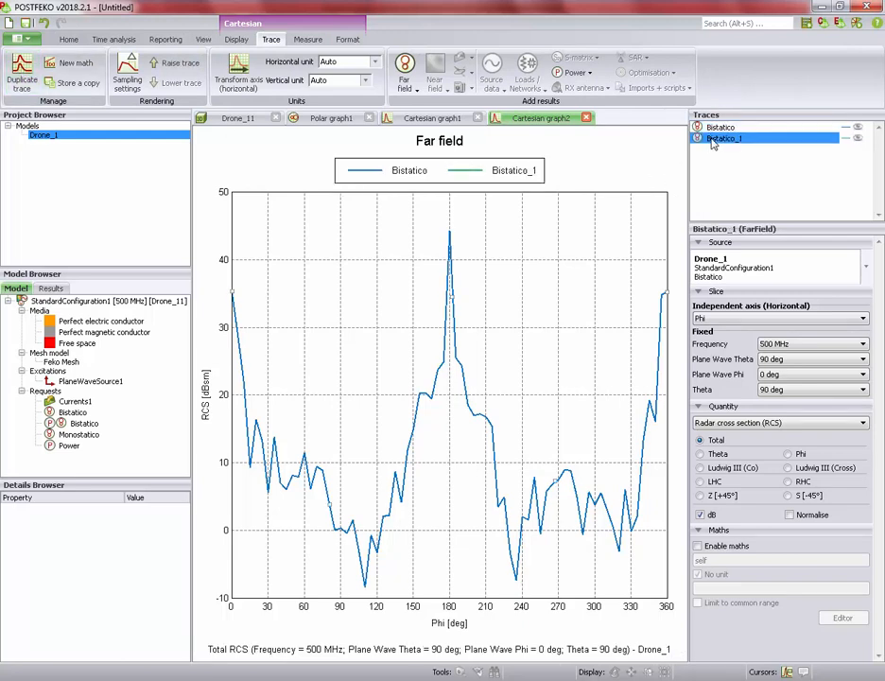
left_click(797, 379)
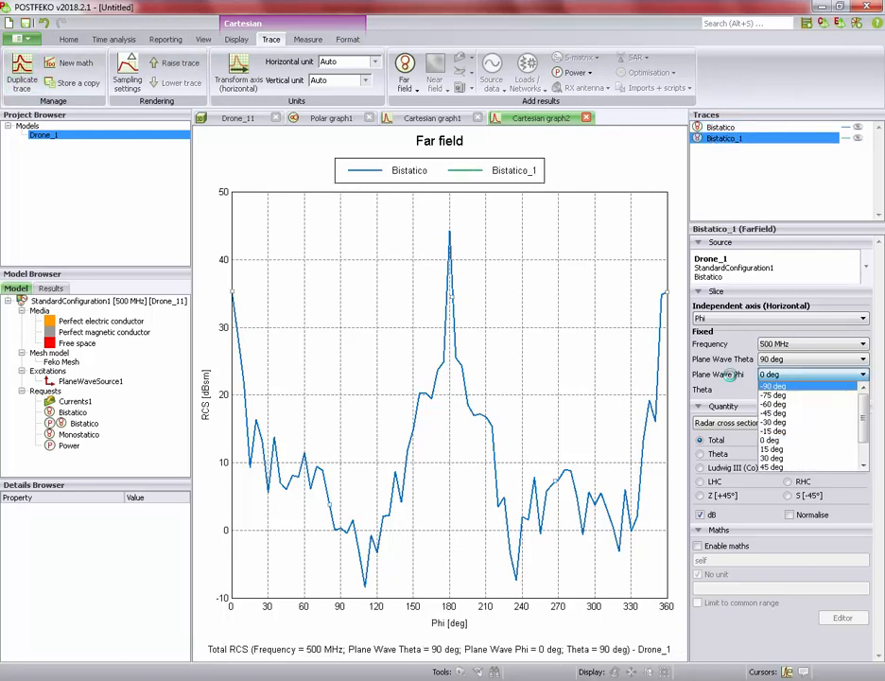
left_click(787, 386)
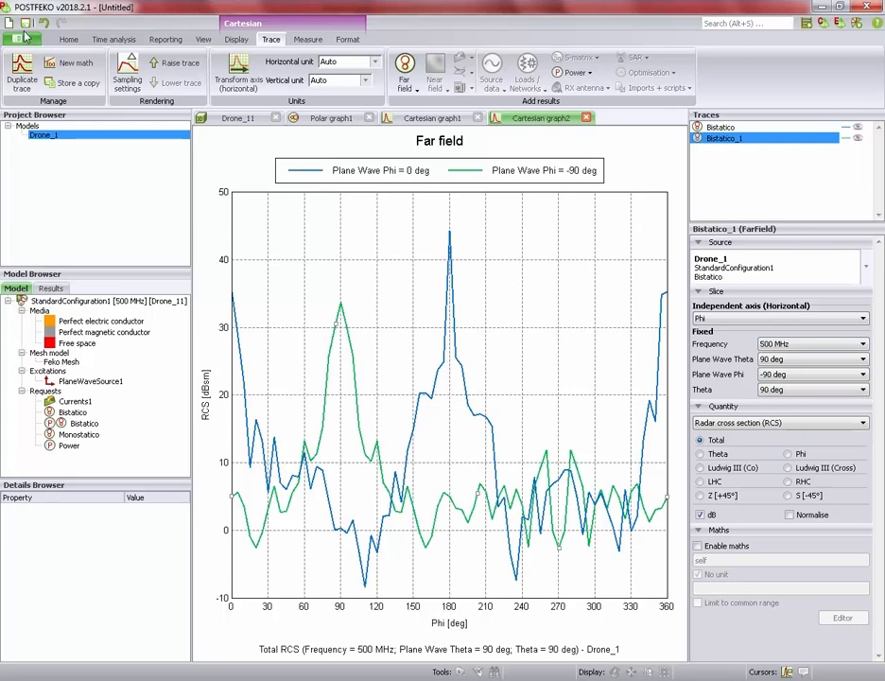
- Duplicate the Bistatico_1 trace and set the copy's Plane Wave Phi to 90 deg
left_click(21, 72)
left_click(720, 149)
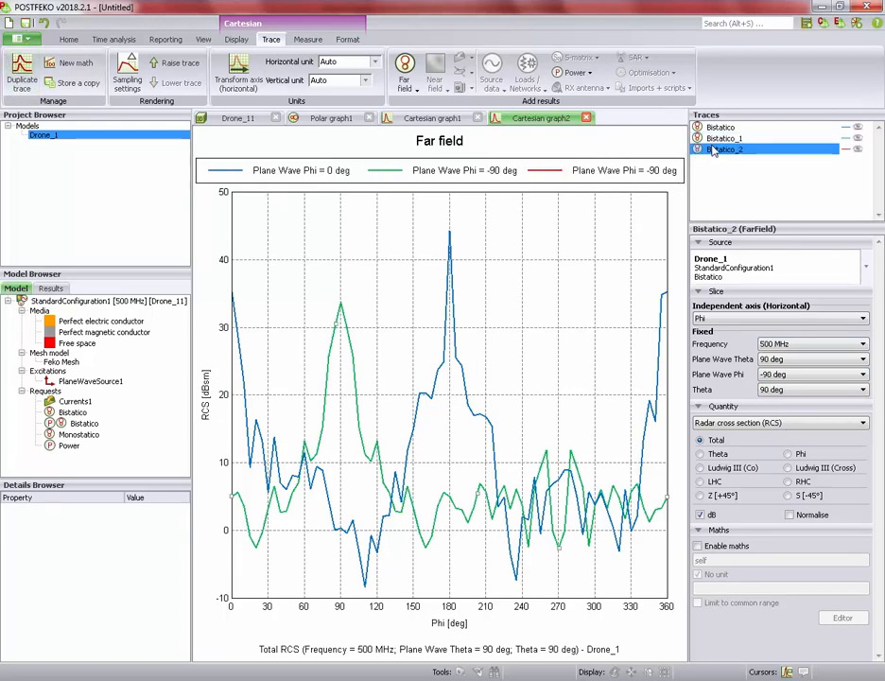
left_click(799, 383)
scroll(794, 435, "down", 3)
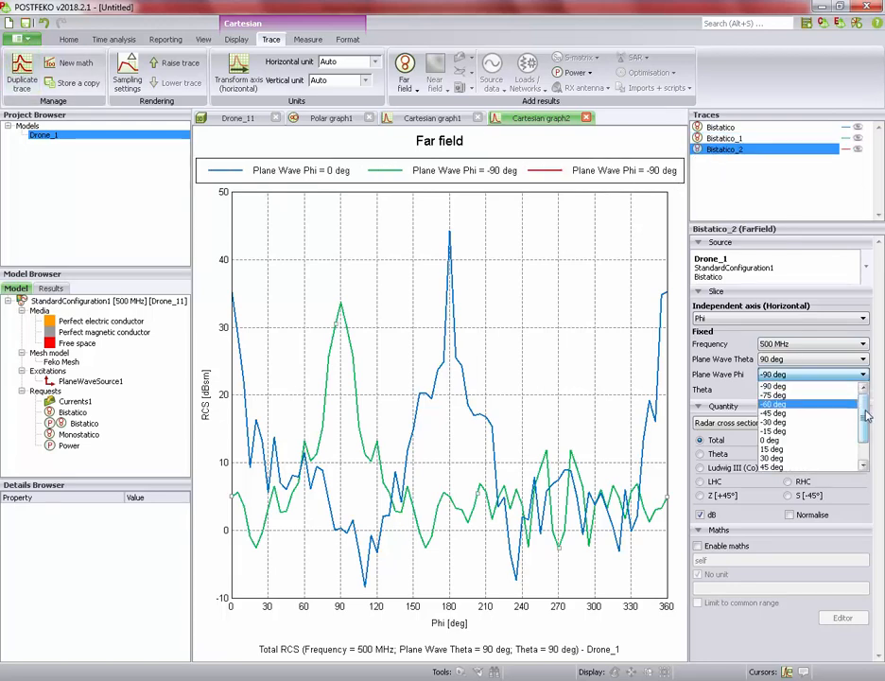
left_click(794, 466)
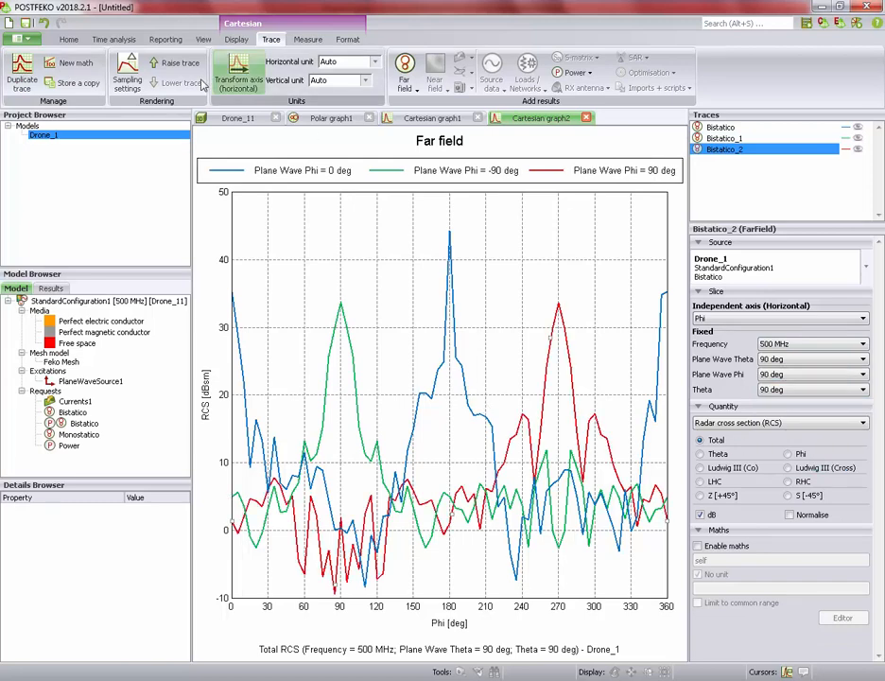
- Duplicate the Bistatico_2 trace and set the copy's fixed Theta to 75 deg
left_click(23, 77)
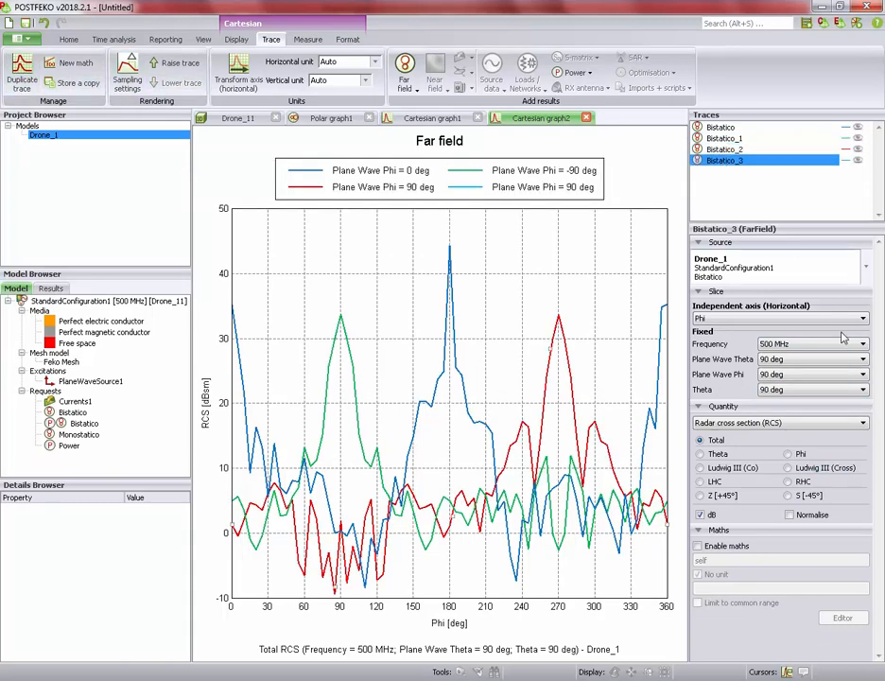
left_click(862, 390)
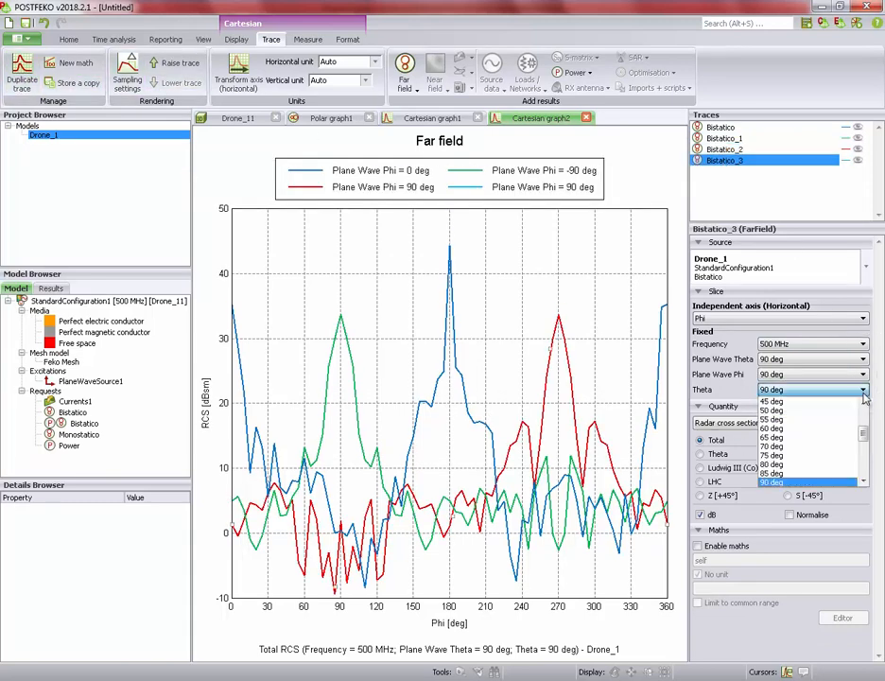
left_click(813, 456)
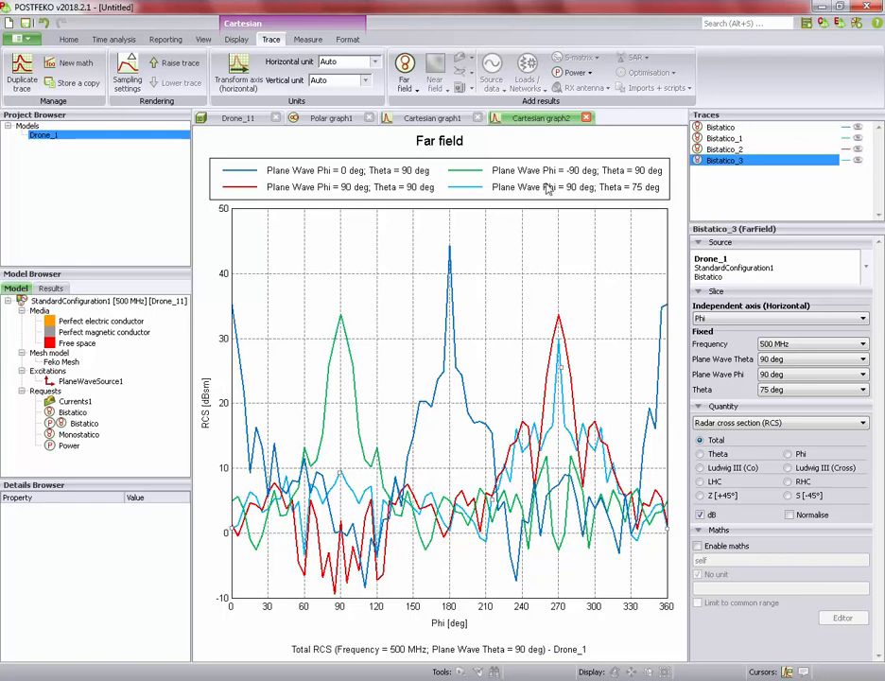
- Review the existing graphs and the Drone_11 3D view with its incidence directions, and switch to CADFEKO
left_click(452, 120)
left_click(519, 120)
left_click(453, 122)
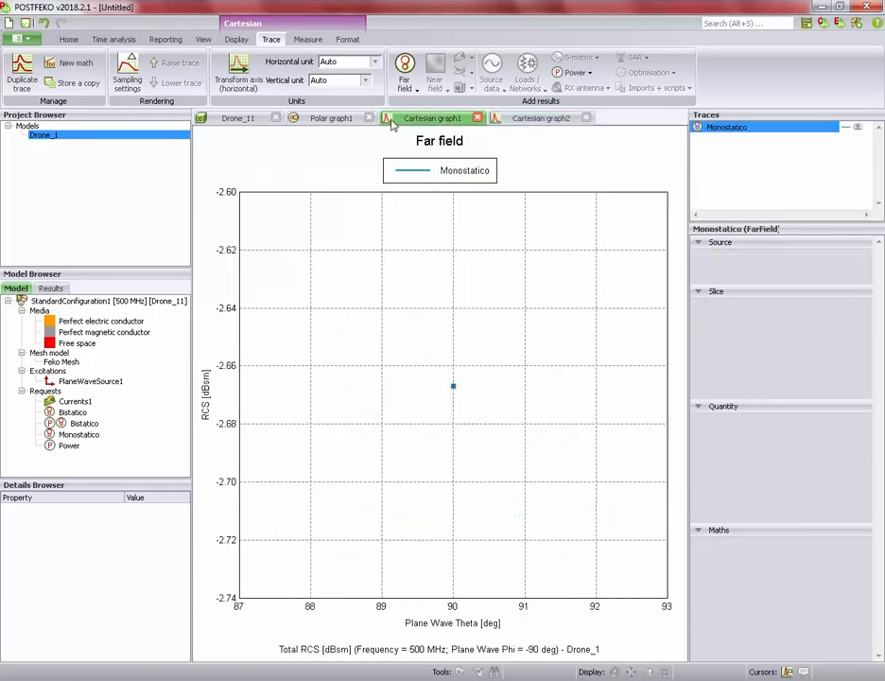
left_click(331, 121)
left_click(434, 121)
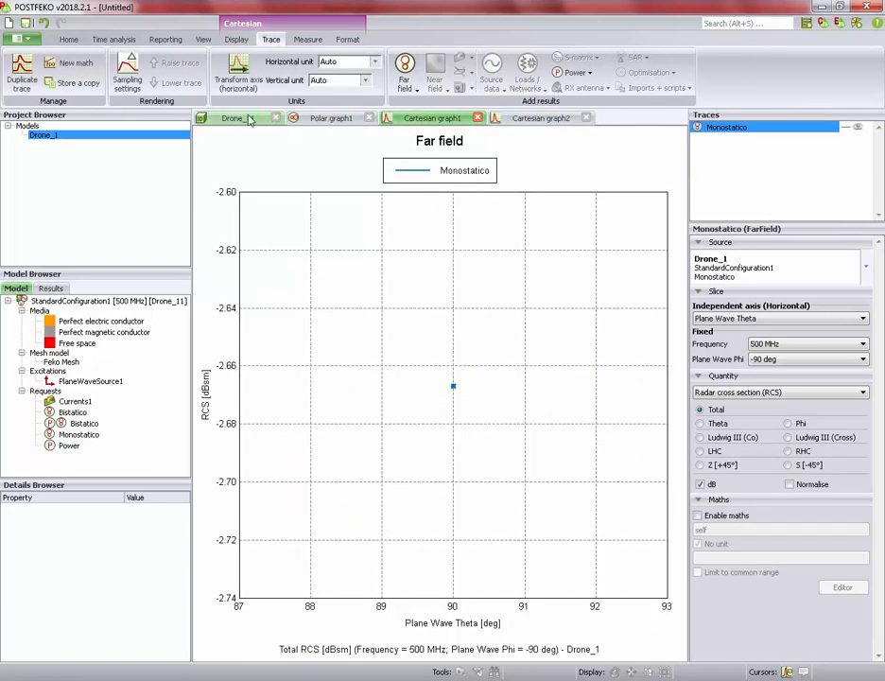
left_click(238, 119)
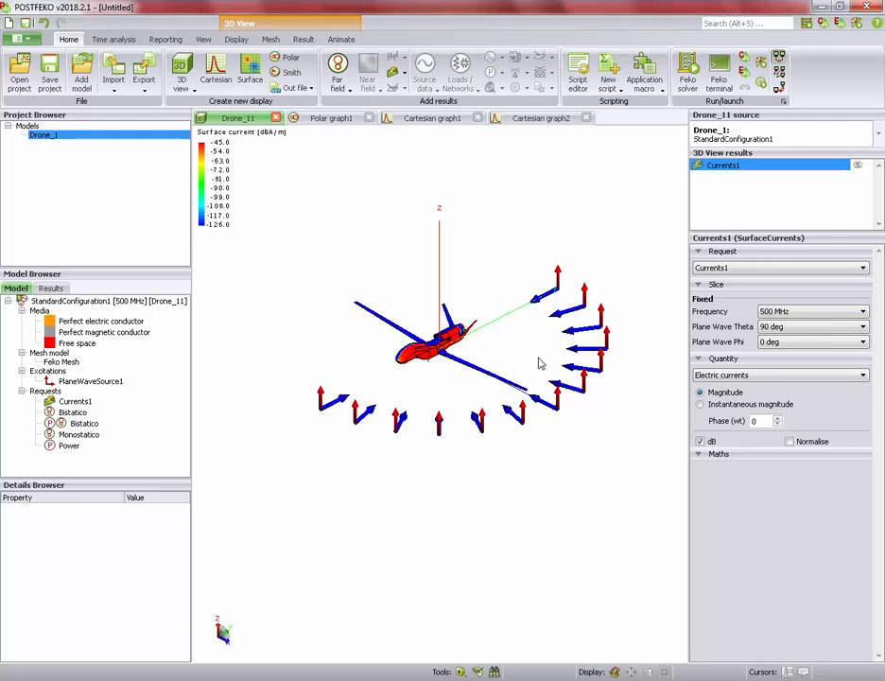
mouse_move(457, 673)
left_click(418, 676)
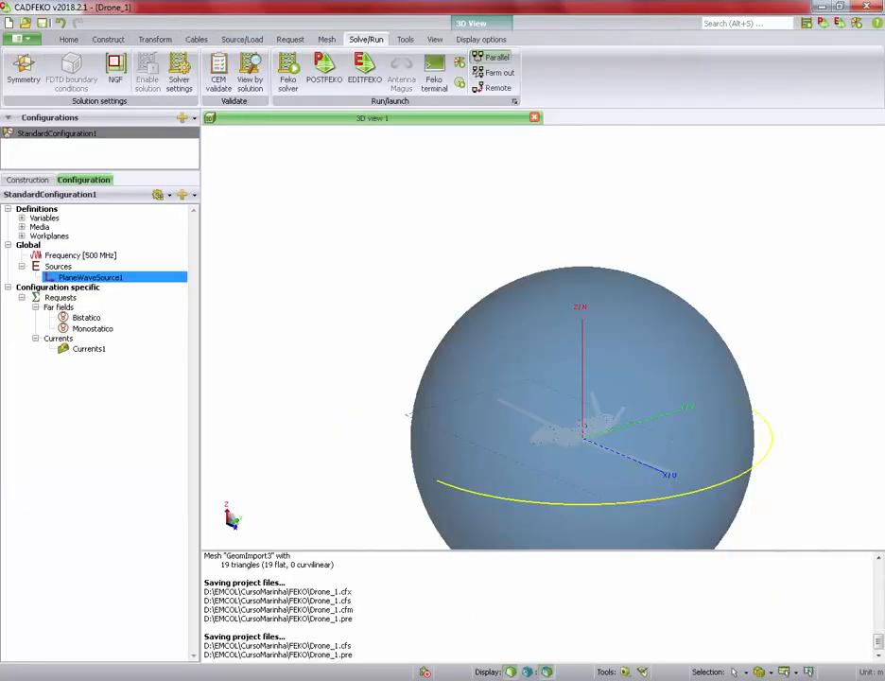